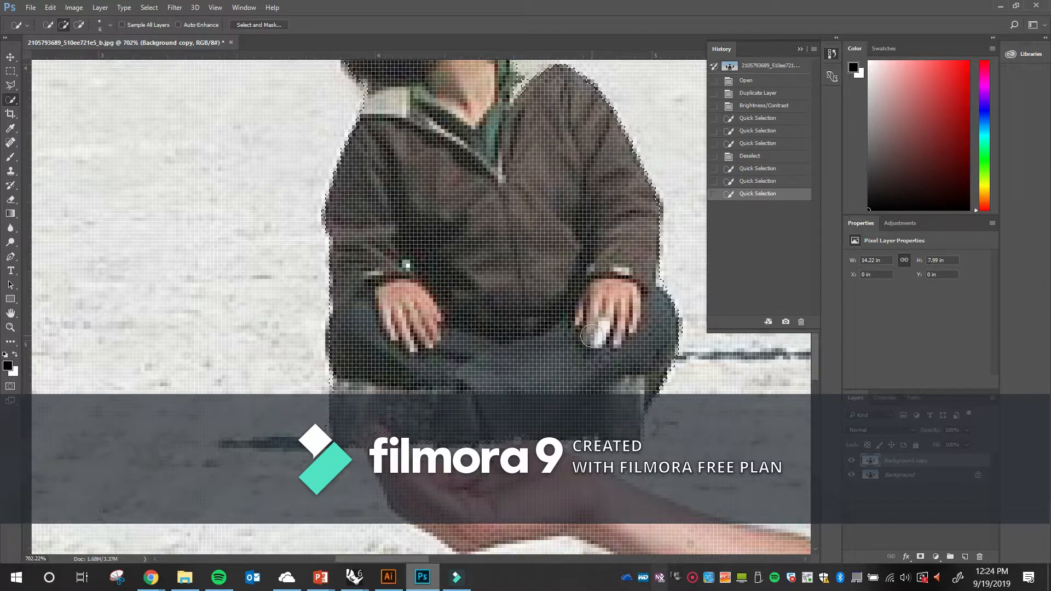
Step: Add areas of the seated woman's face and hair to the existing Quick Selection
left_click_drag(572, 245, 325, 261)
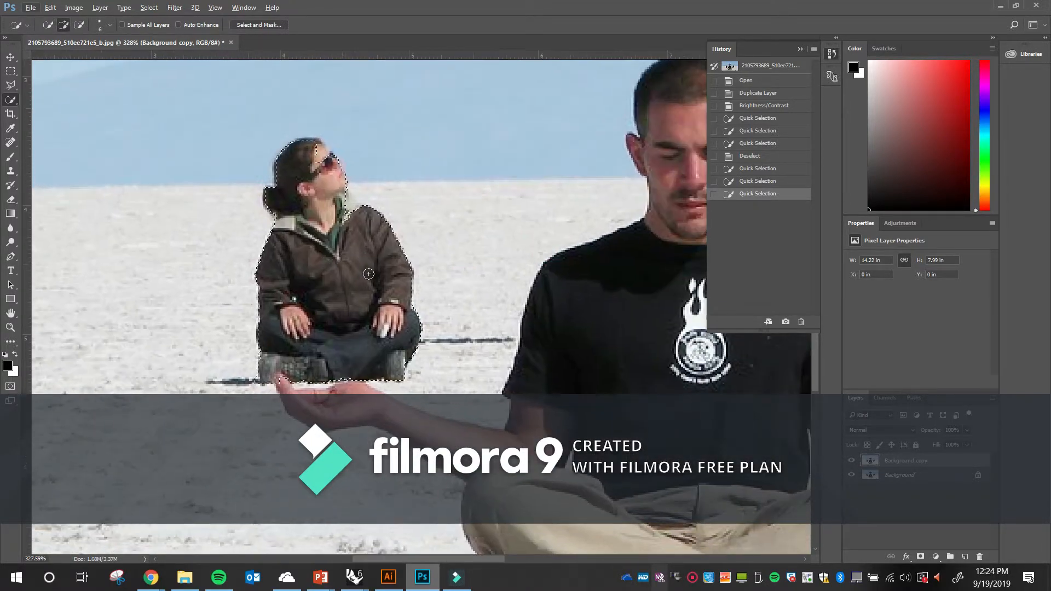
left_click(320, 173)
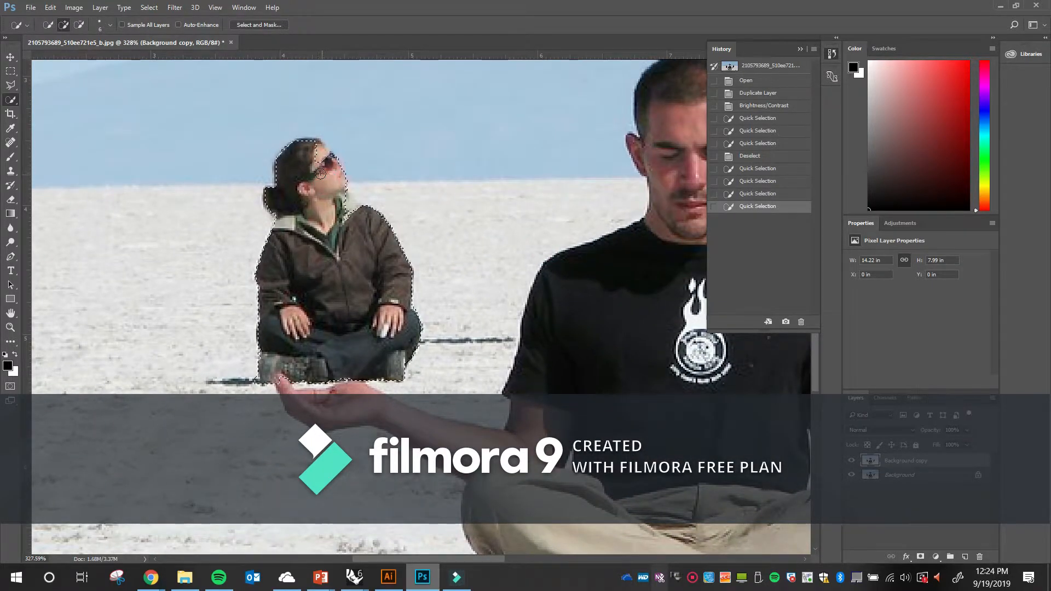
left_click(299, 155)
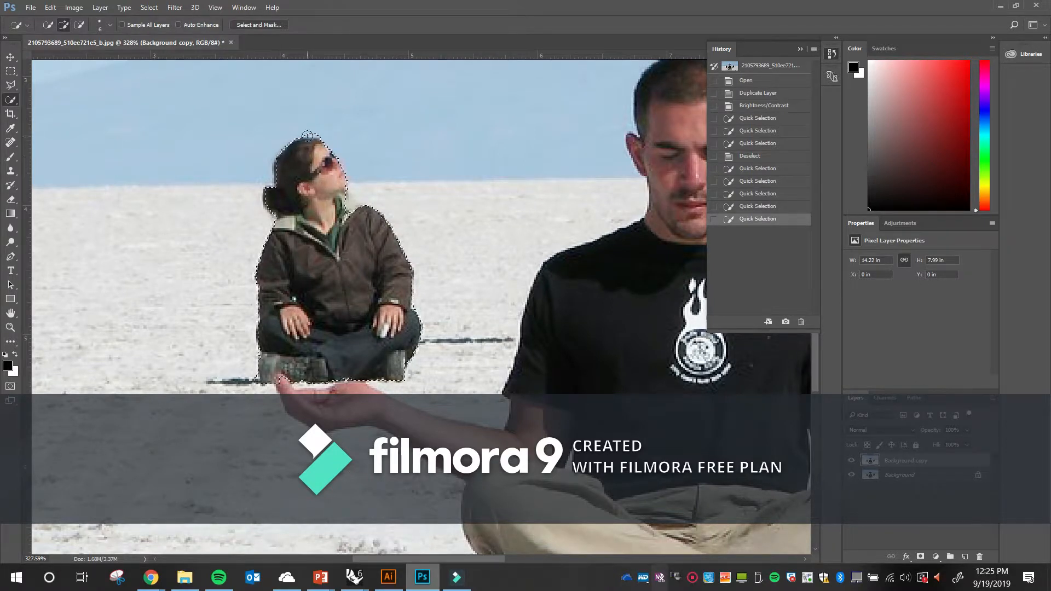
scroll(307, 136, "up", 5)
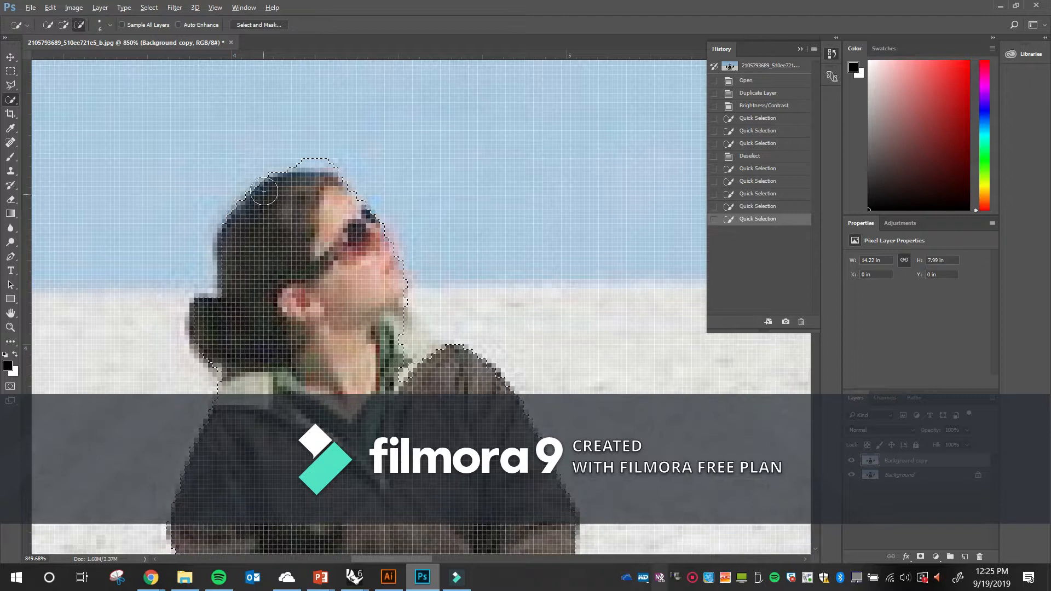
scroll(271, 187, "down", 3)
scroll(270, 188, "down", 3)
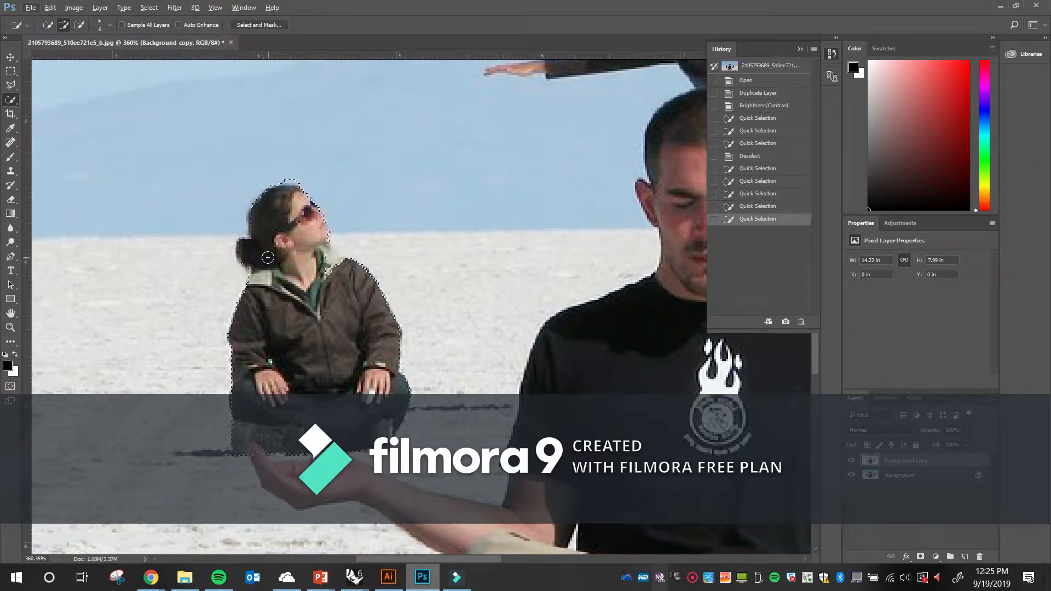
scroll(326, 305, "down", 2)
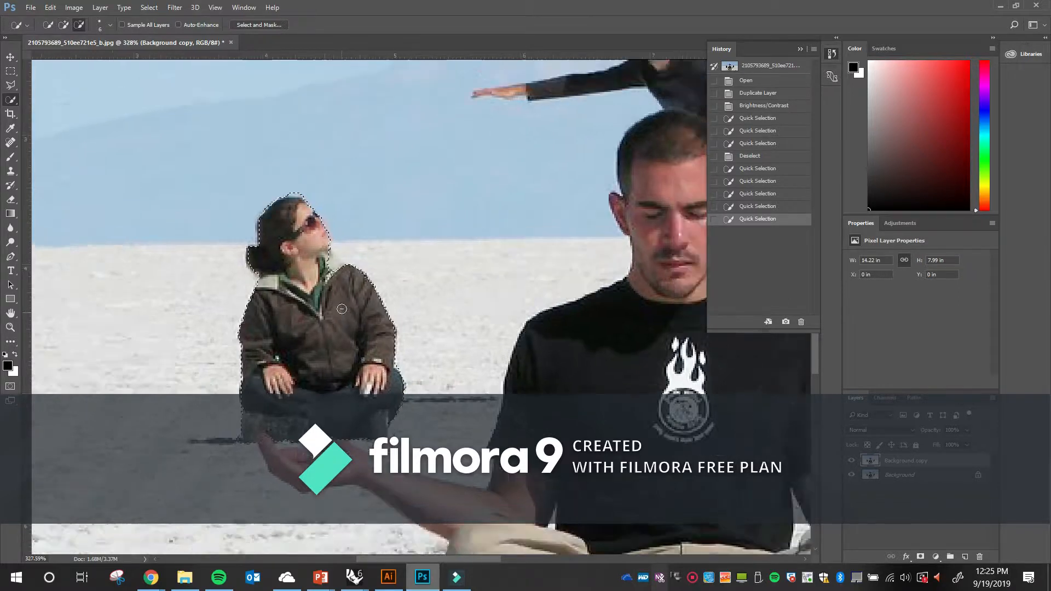
Step: Hide both layers to view the selection outline on its own, and show both layers again
left_click(852, 461)
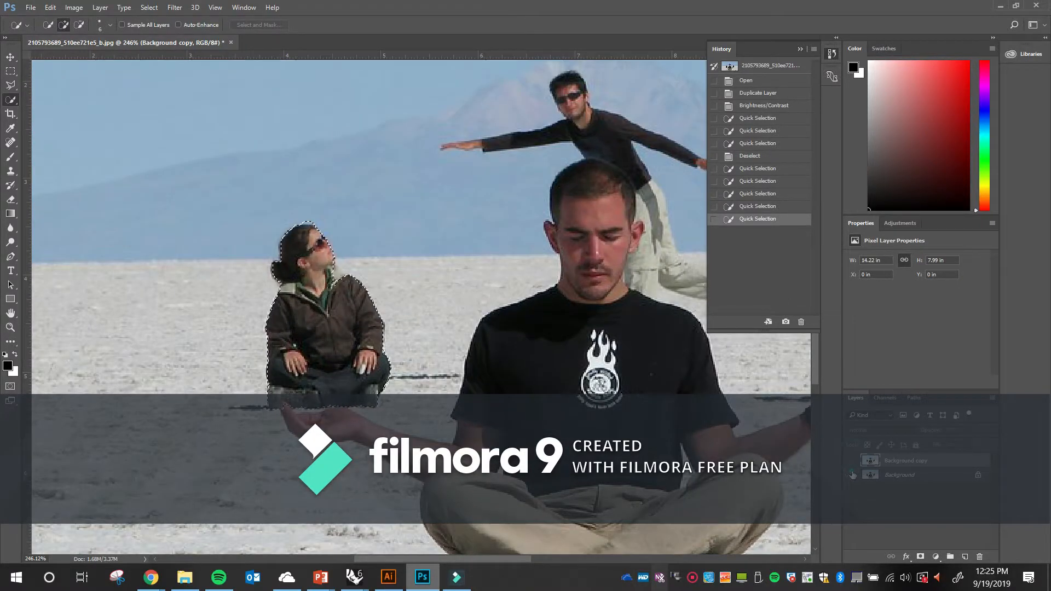
left_click(851, 475)
scroll(509, 361, "down", 5)
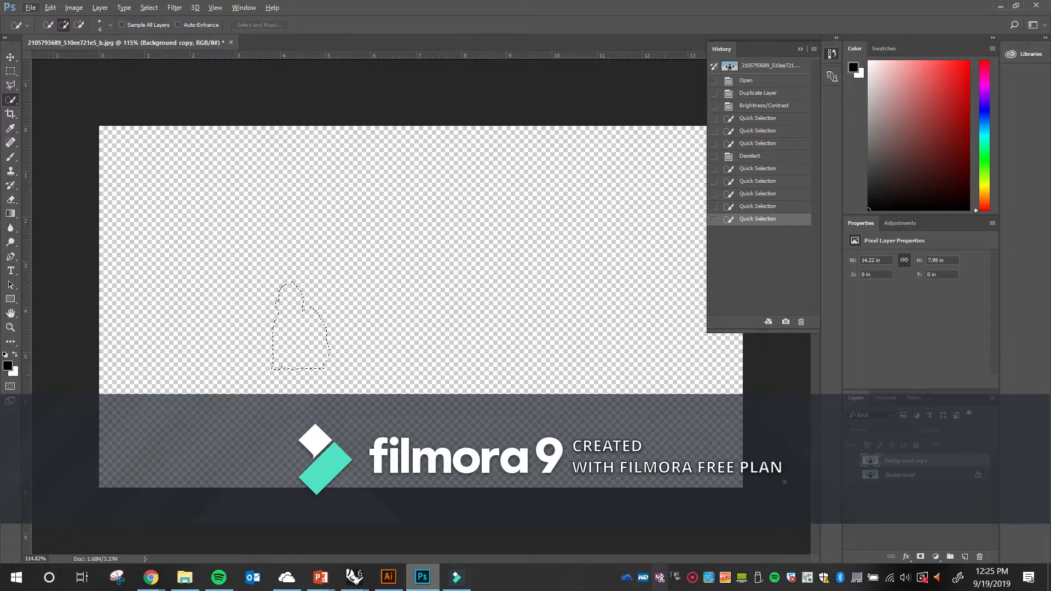
left_click(852, 476)
left_click(852, 461)
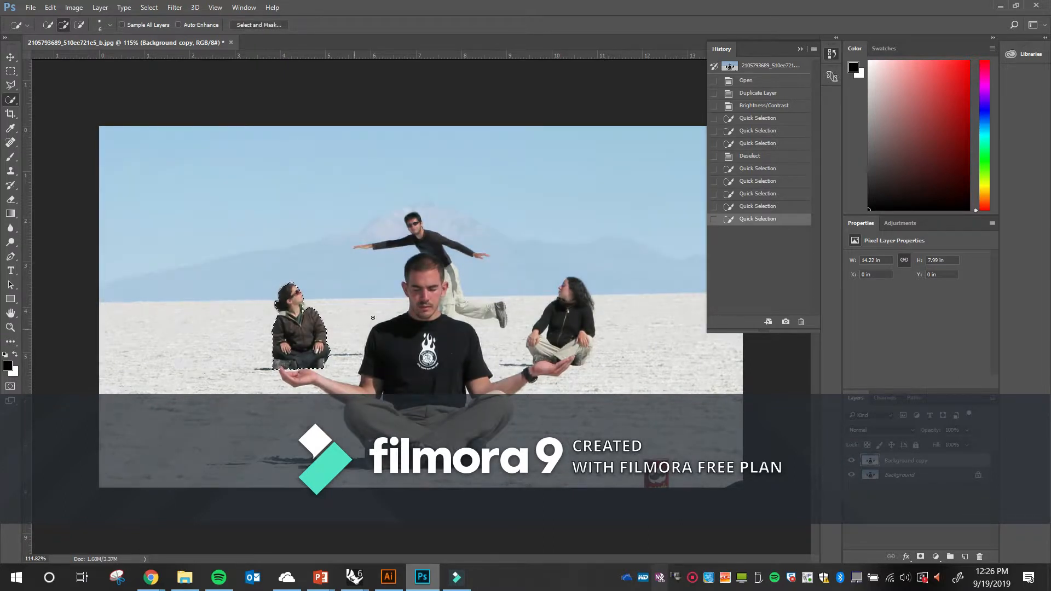
Step: Set the Quick Selection brush size to 132 px
scroll(291, 309, "up", 8)
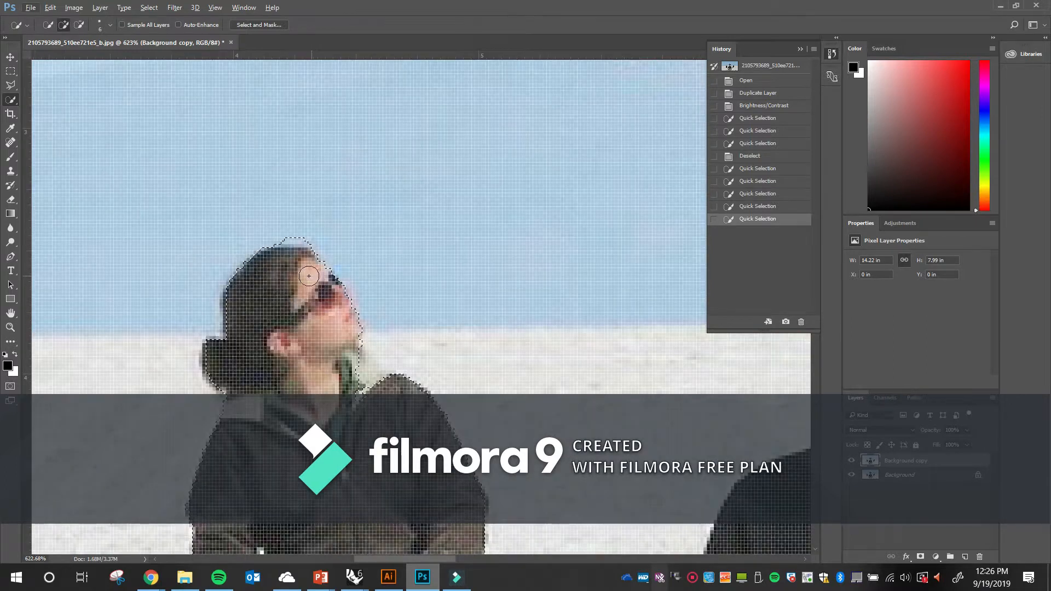
scroll(286, 307, "up", 4)
scroll(293, 264, "down", 6)
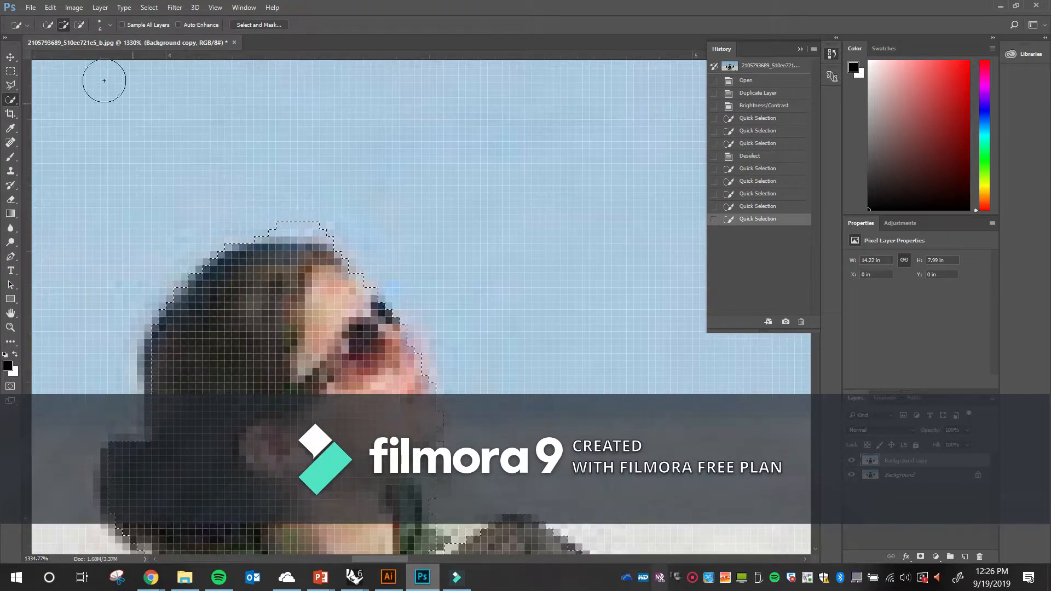
scroll(305, 297, "down", 4)
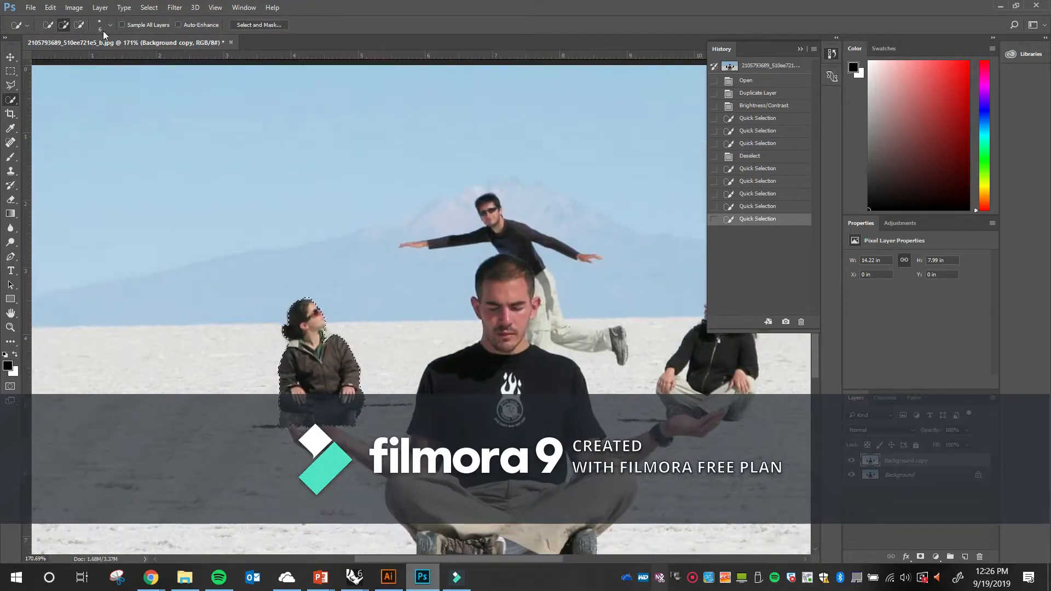
left_click(103, 30)
mouse_move(52, 52)
left_mouse_down()
mouse_move(149, 61)
mouse_move(111, 55)
left_mouse_up()
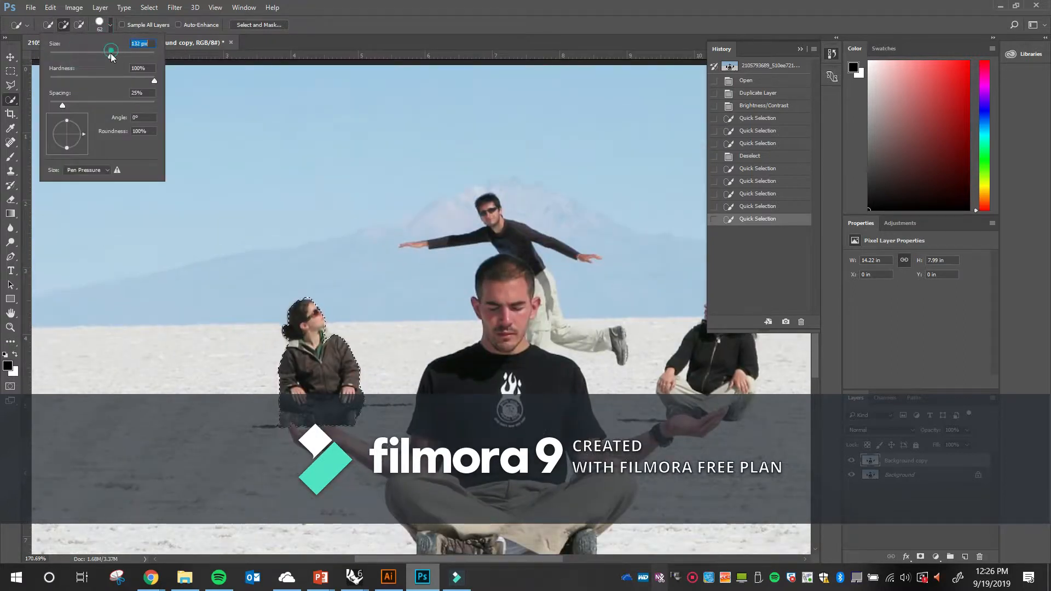
Step: Try selecting the sky twice with the large Quick Selection brush, clearing the selection after each attempt
left_click(250, 217)
left_click_drag(255, 248, 270, 169)
scroll(274, 217, "down", 5)
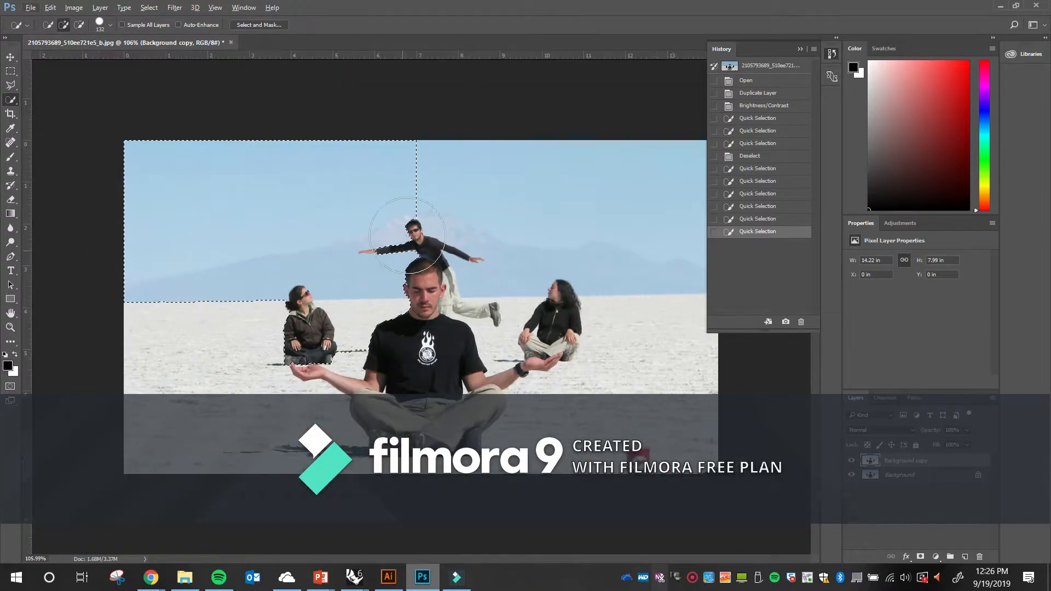
key("ctrl+d")
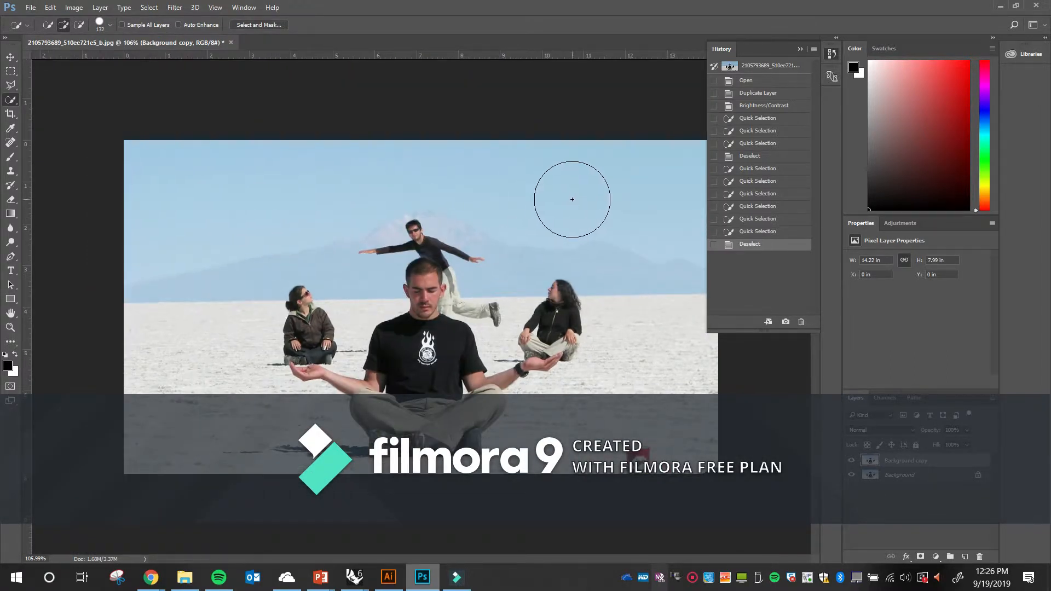
left_click(225, 198)
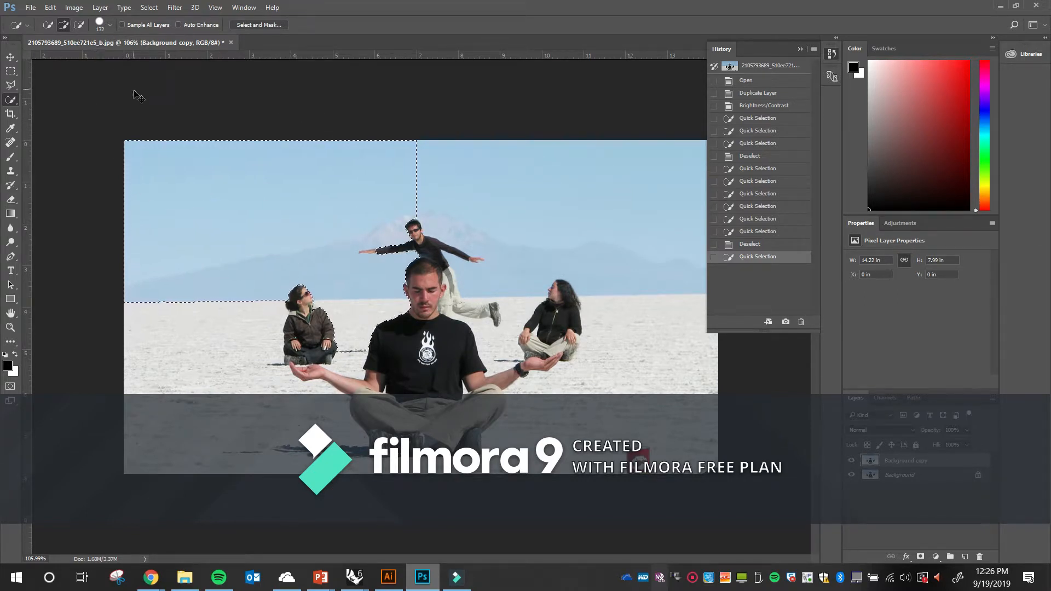
key("ctrl+d")
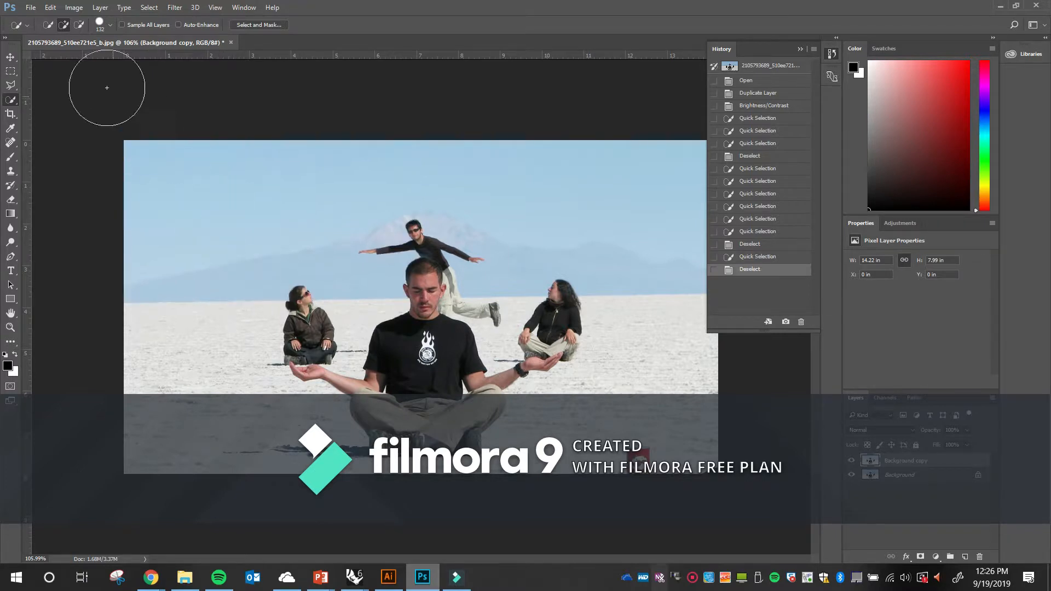
Step: Set the Quick Selection brush size to 6 px and select two small spots in the sky
left_click(102, 25)
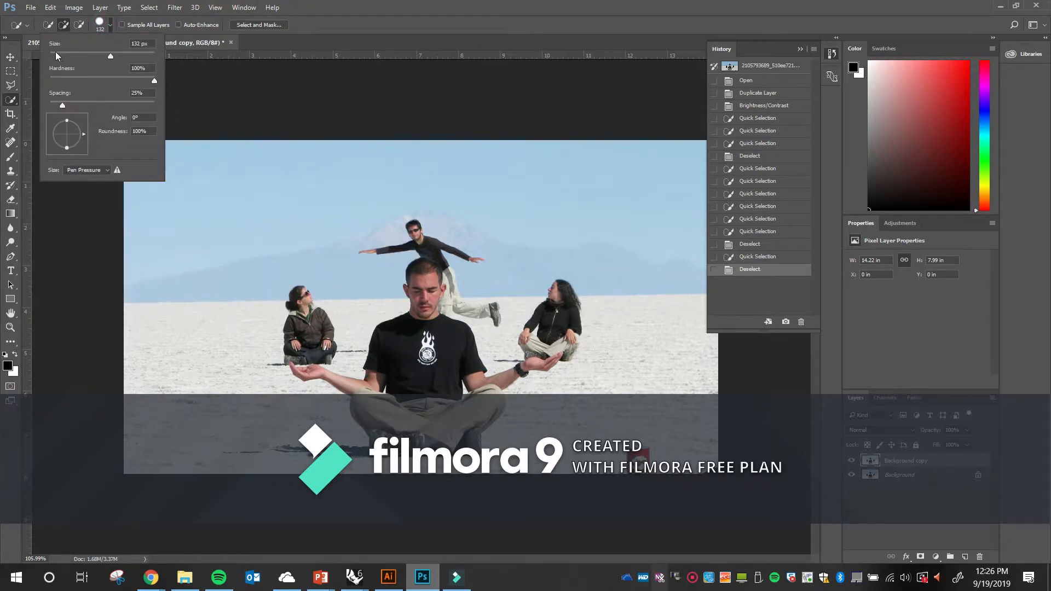
left_click(56, 56)
left_click(242, 187)
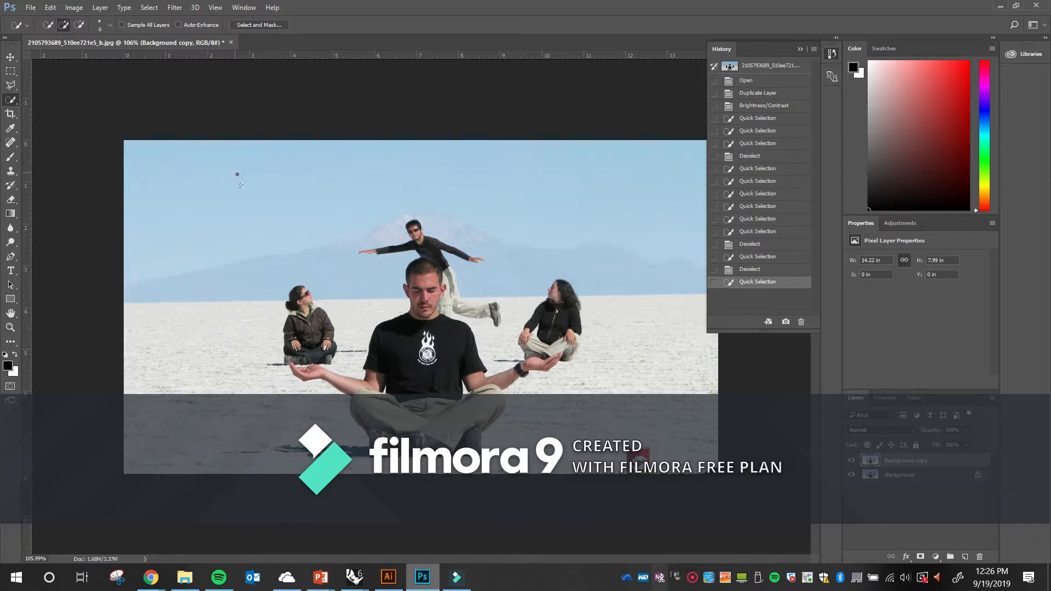
scroll(241, 185, "up", 5)
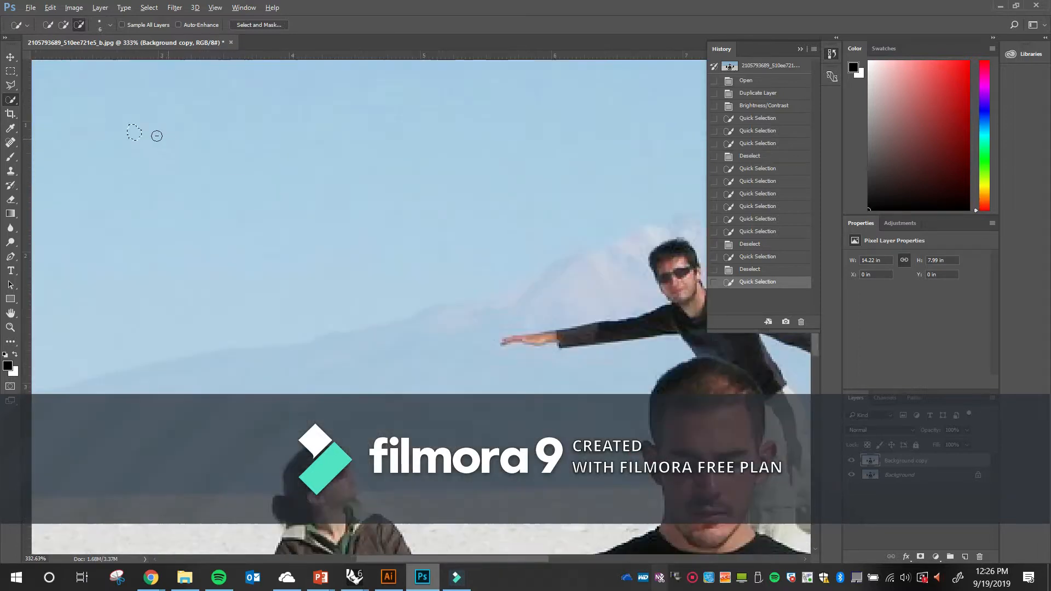
scroll(157, 136, "up", 5)
scroll(116, 133, "up", 2)
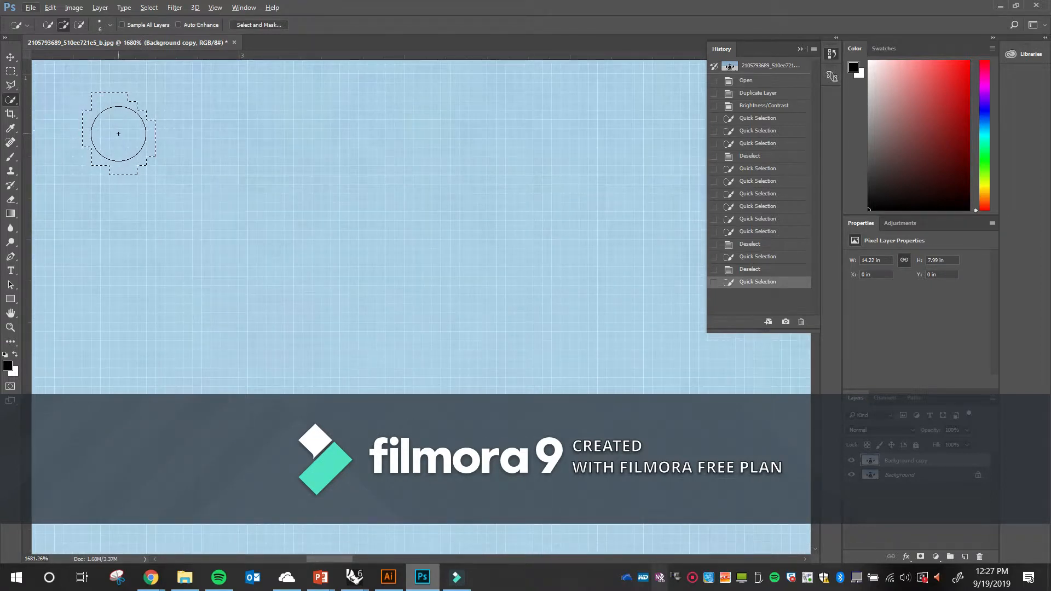
left_click_drag(118, 133, 240, 203)
scroll(240, 202, "up", 1)
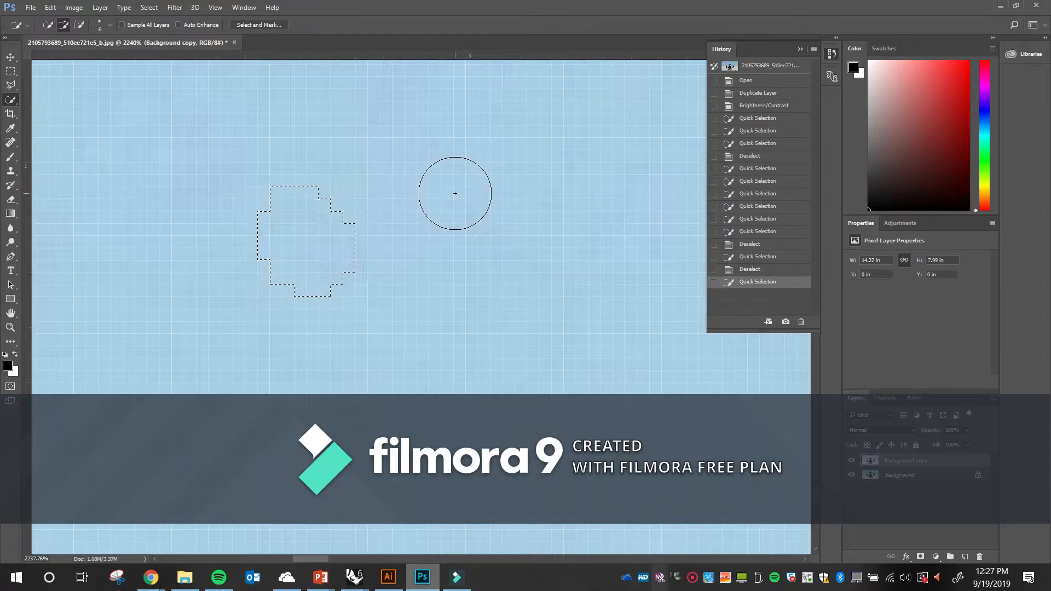
left_click(455, 198)
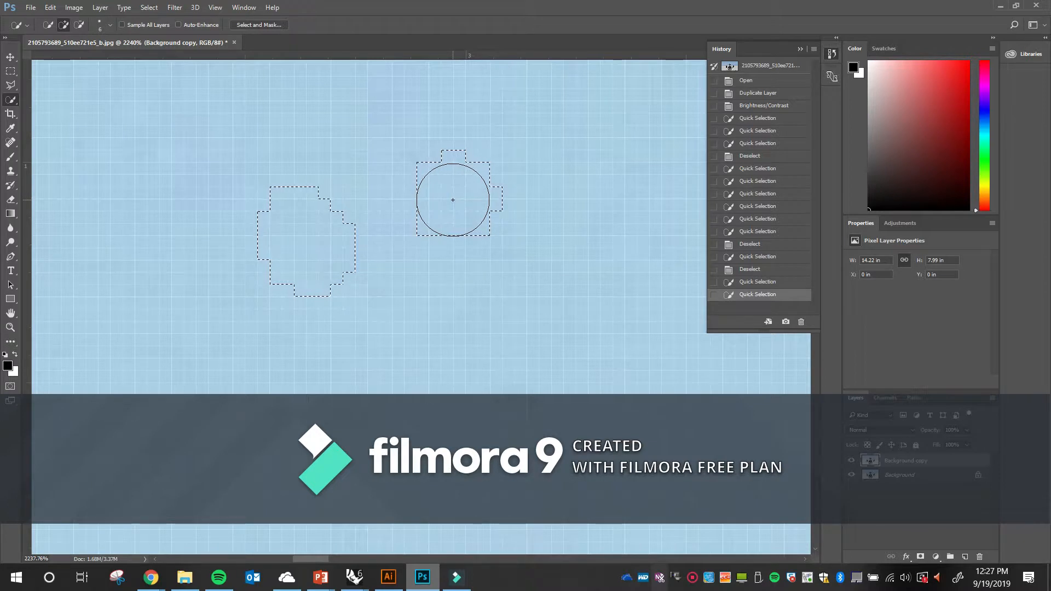
Step: Clear the selection of the two sky spots
scroll(440, 221, "down", 10)
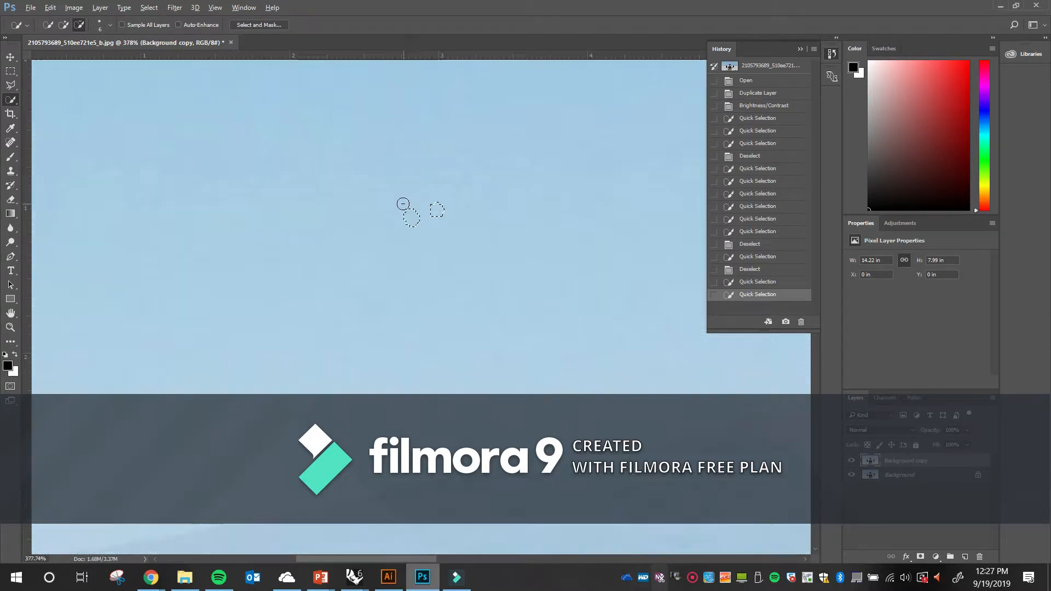
scroll(396, 208, "down", 2)
scroll(363, 188, "down", 1)
left_click_drag(356, 282, 217, 163)
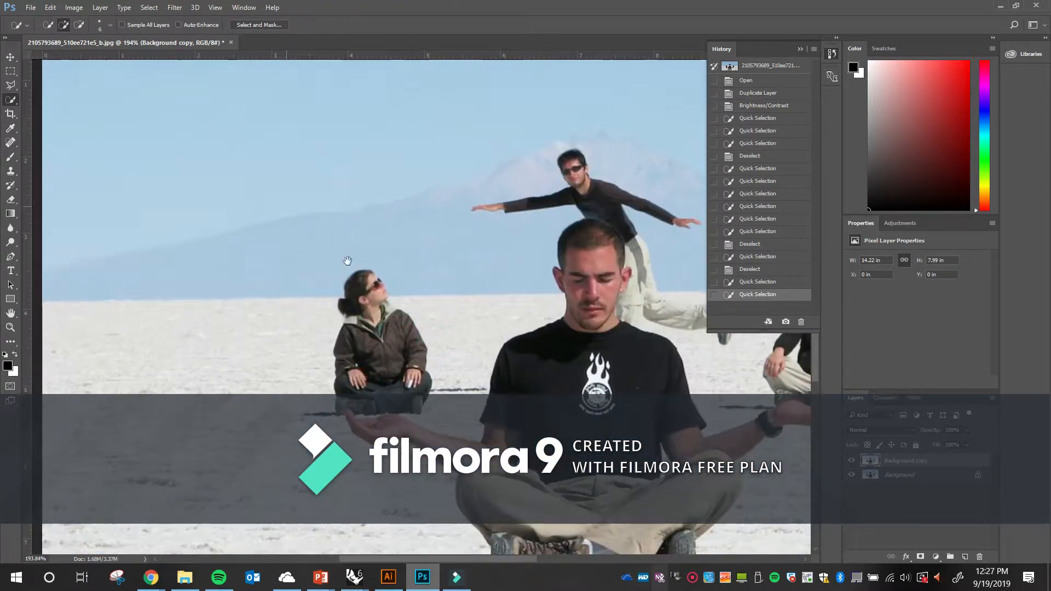
key("ctrl+d")
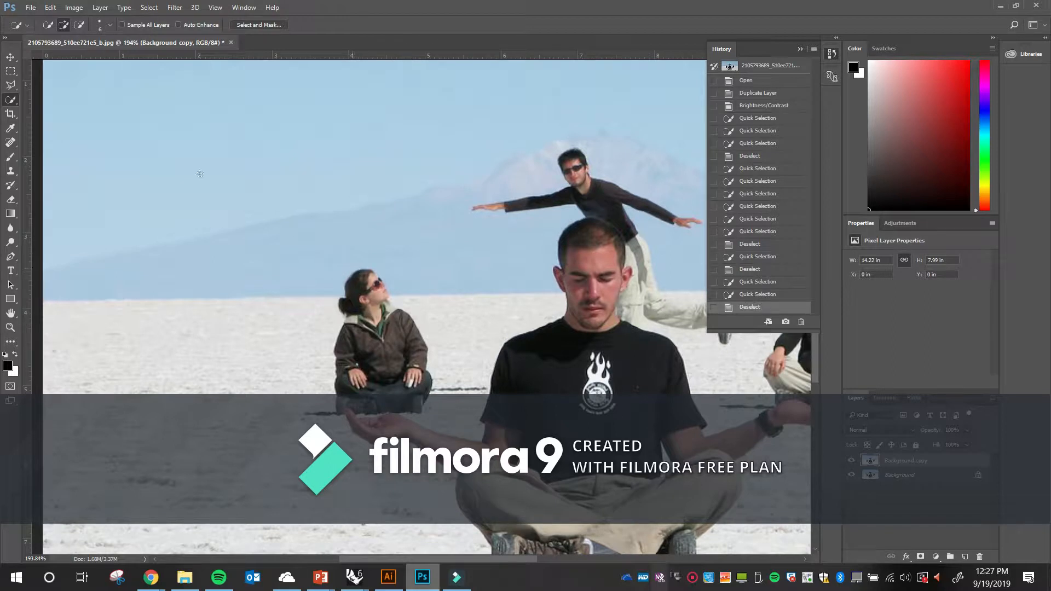
Step: Set the Quick Selection brush size to 1 px and select a tiny spot in the sky
left_click(105, 25)
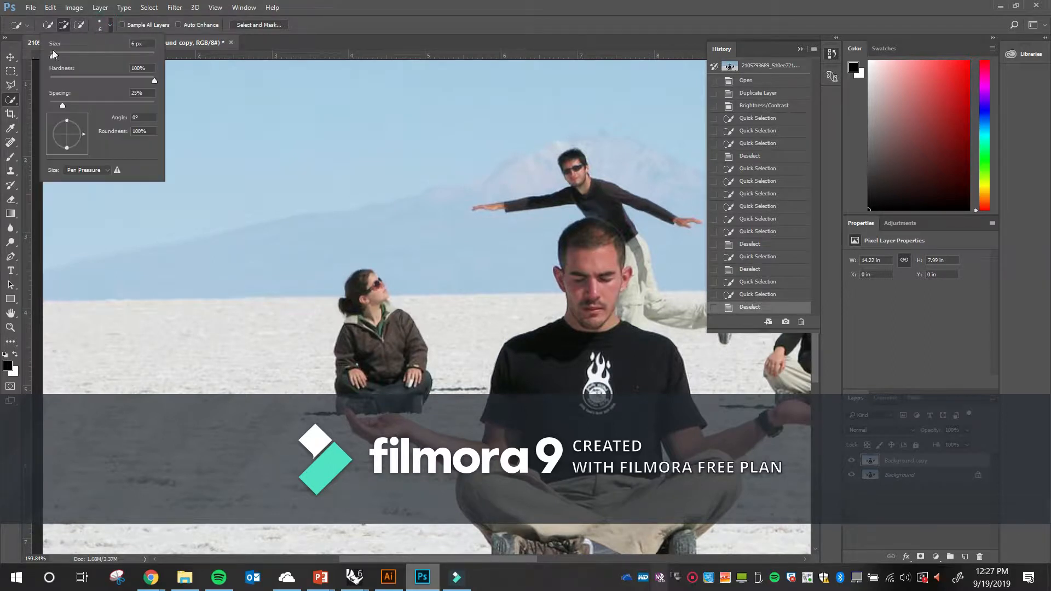
left_click_drag(54, 56, 50, 56)
left_click(290, 169)
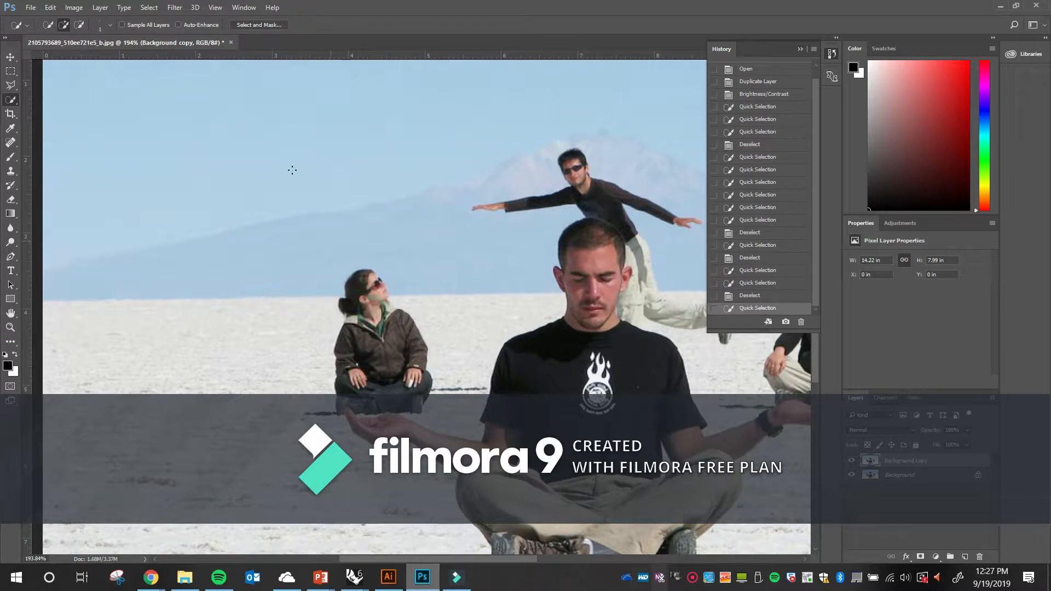
Step: Set the Quick Selection brush size to 3 px
left_click(108, 25)
type("3")
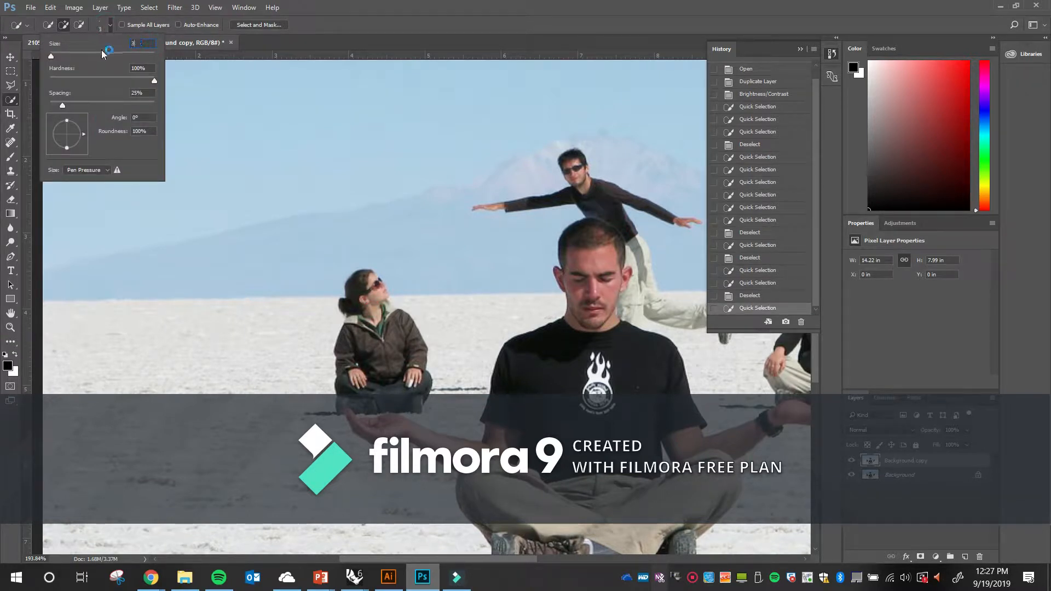
key("Return")
Step: Try selecting the seated woman's hair with Quick Selection, and clear the selection
scroll(365, 307, "up", 6)
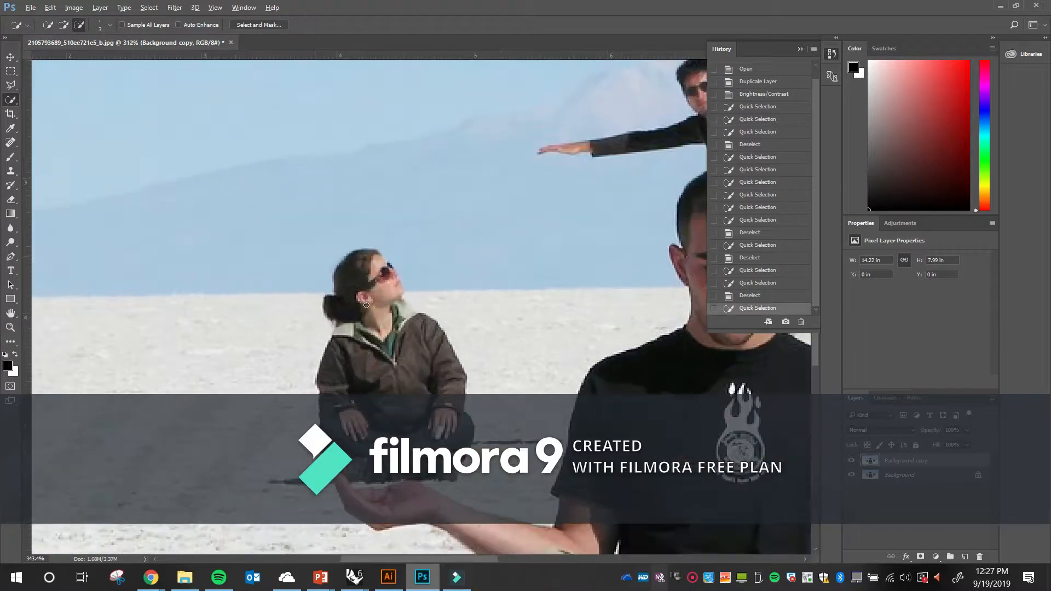
left_click_drag(331, 254, 266, 156)
scroll(266, 153, "up", 1)
scroll(266, 153, "up", 1)
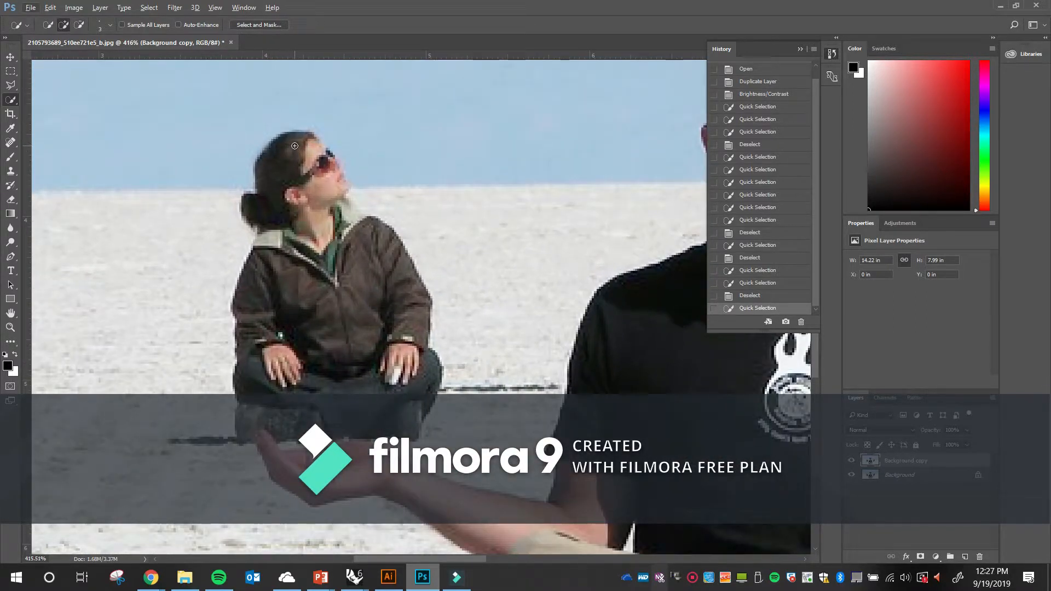
left_click_drag(295, 145, 287, 151)
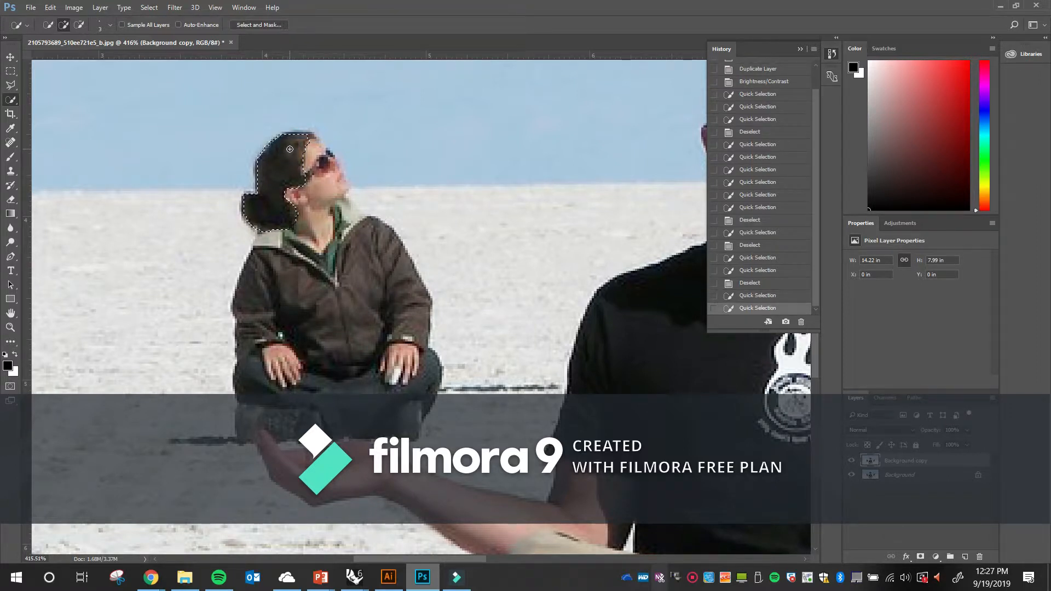
key("ctrl+d")
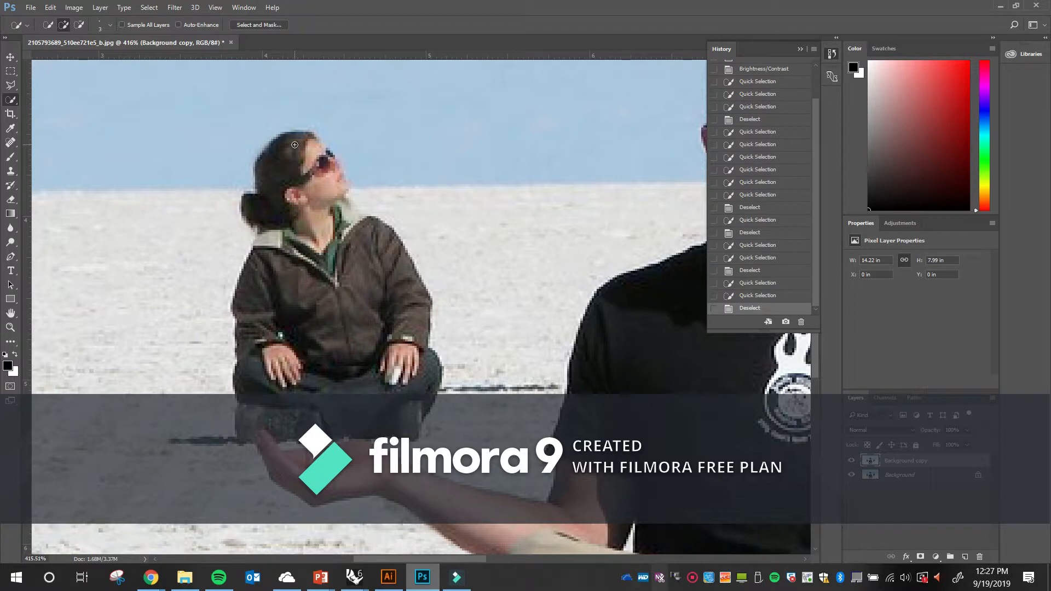
Step: Select the seated woman with Quick Selection, covering her hair, face, jacket and light collar
left_click_drag(292, 149, 284, 166)
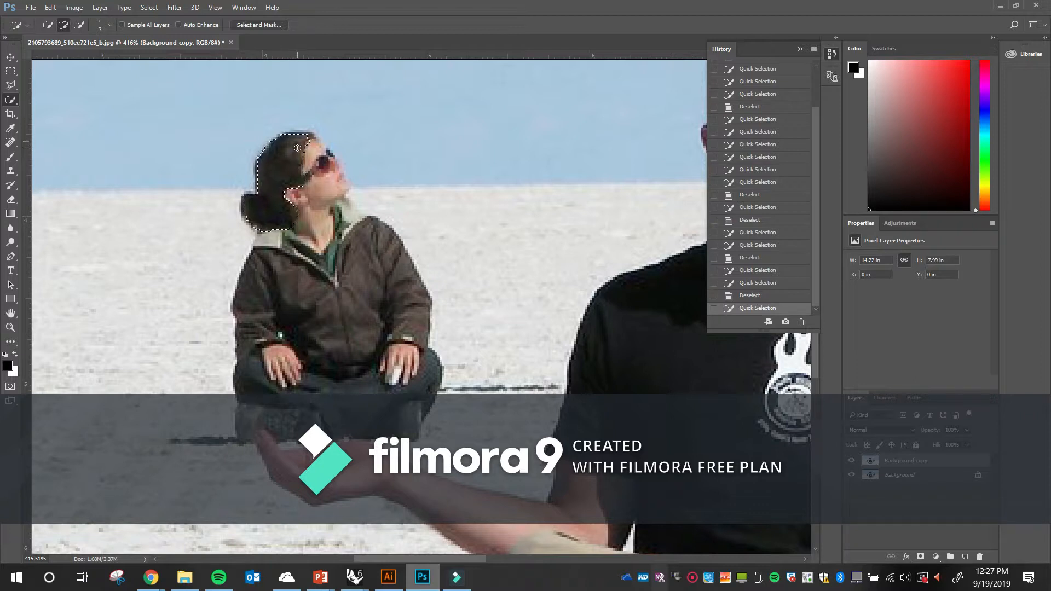
mouse_move(322, 178)
left_mouse_down()
mouse_move(339, 217)
mouse_move(348, 212)
mouse_move(395, 251)
mouse_move(403, 288)
left_mouse_up()
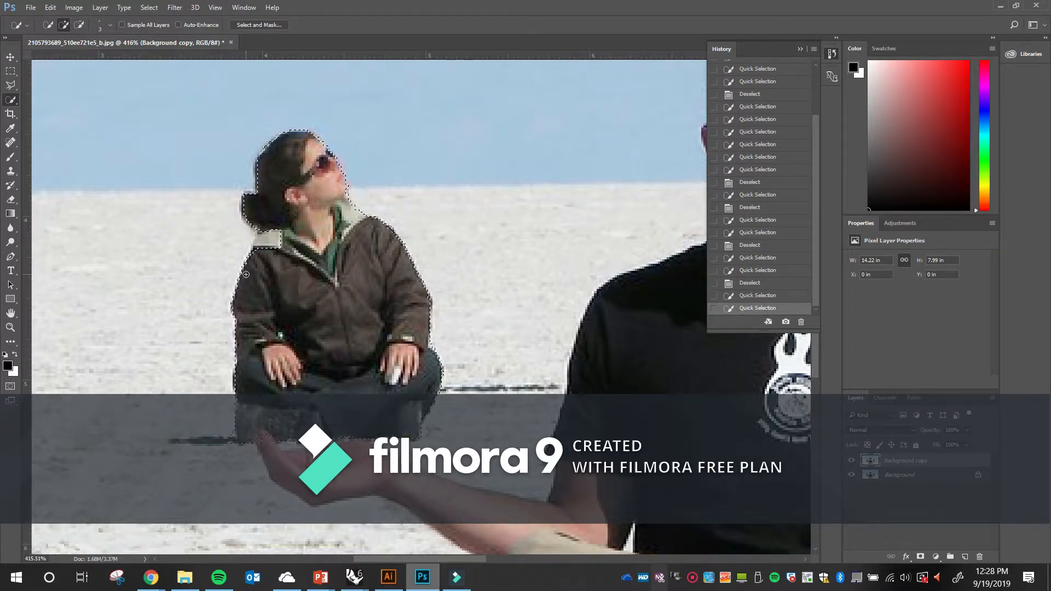
left_click(266, 240)
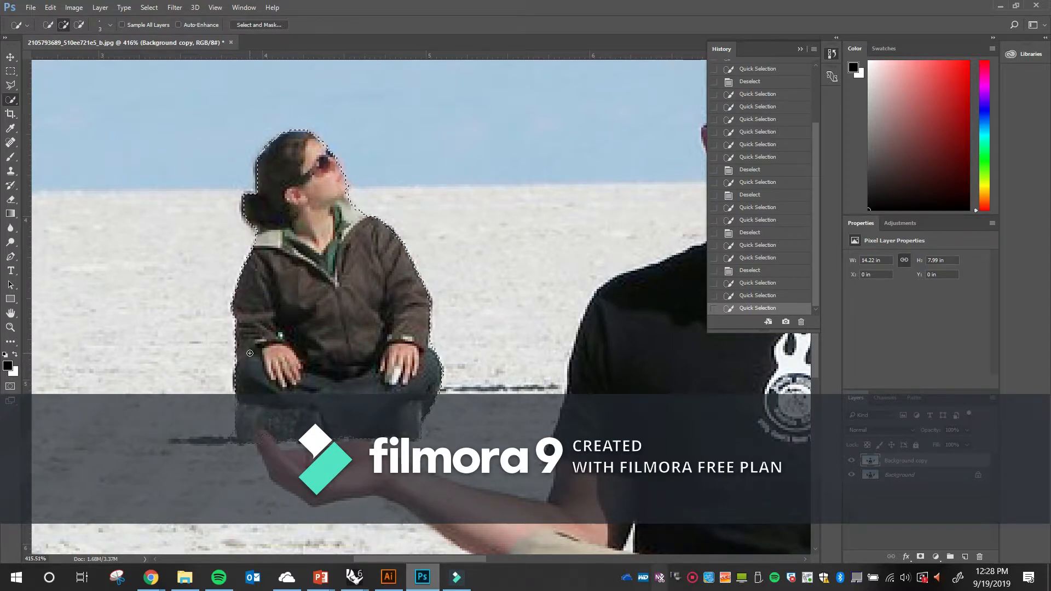
Step: Refine the selection edge along the woman's sleeve and knee beside her hand, subtracting and adding edge pixels
key("alt")
scroll(239, 409, "up", 8)
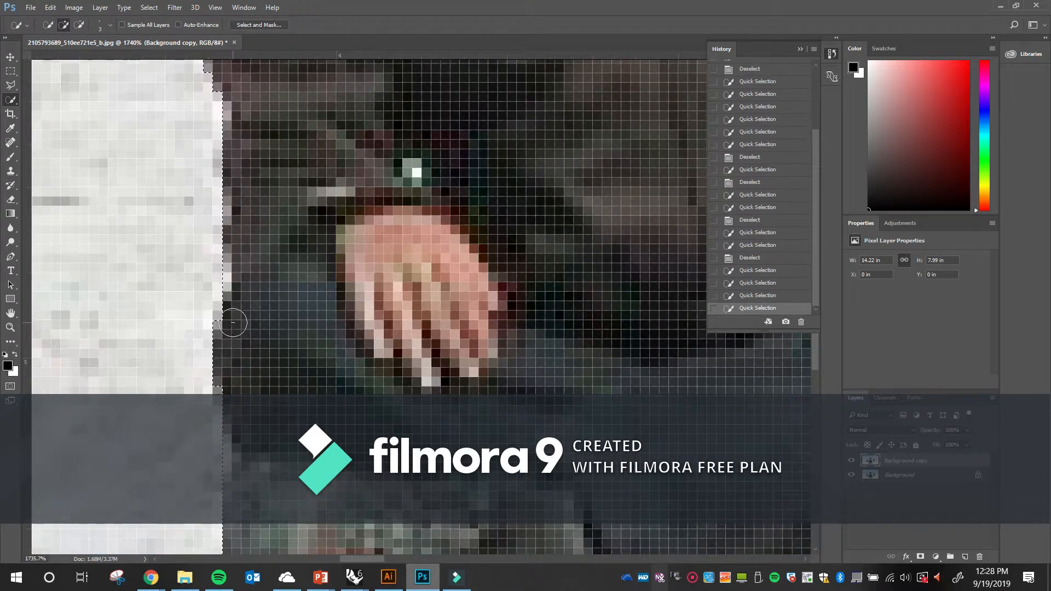
scroll(233, 326, "up", 4)
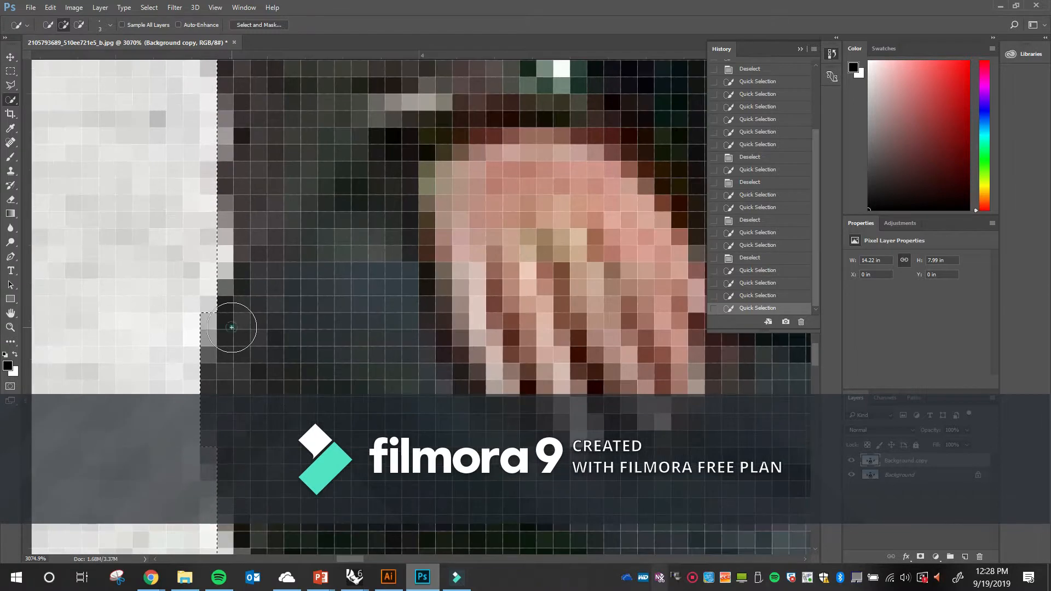
left_click_drag(235, 317, 236, 408)
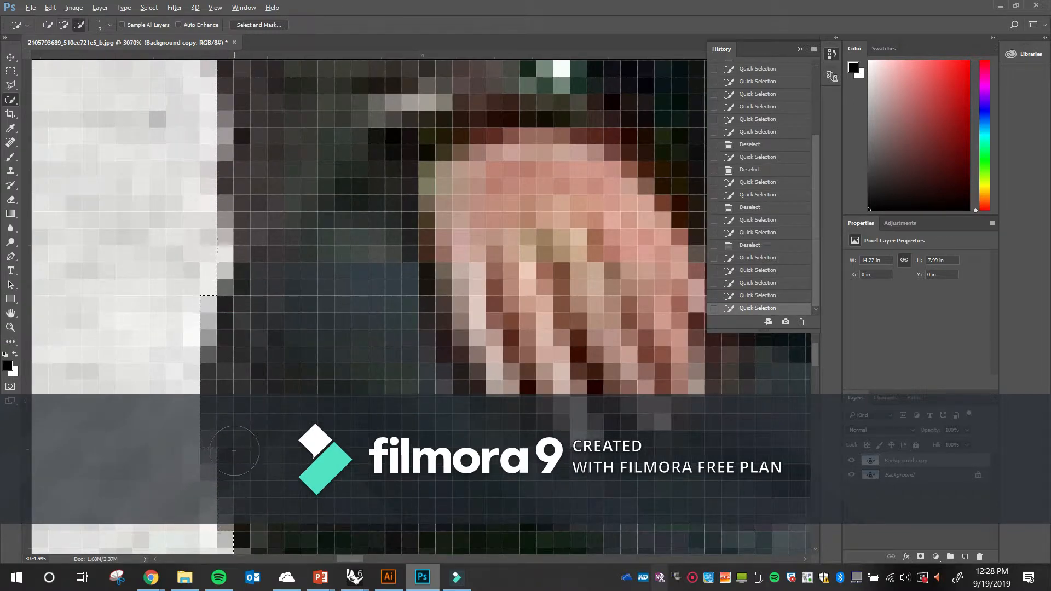
scroll(236, 447, "up", 1)
left_click(236, 450)
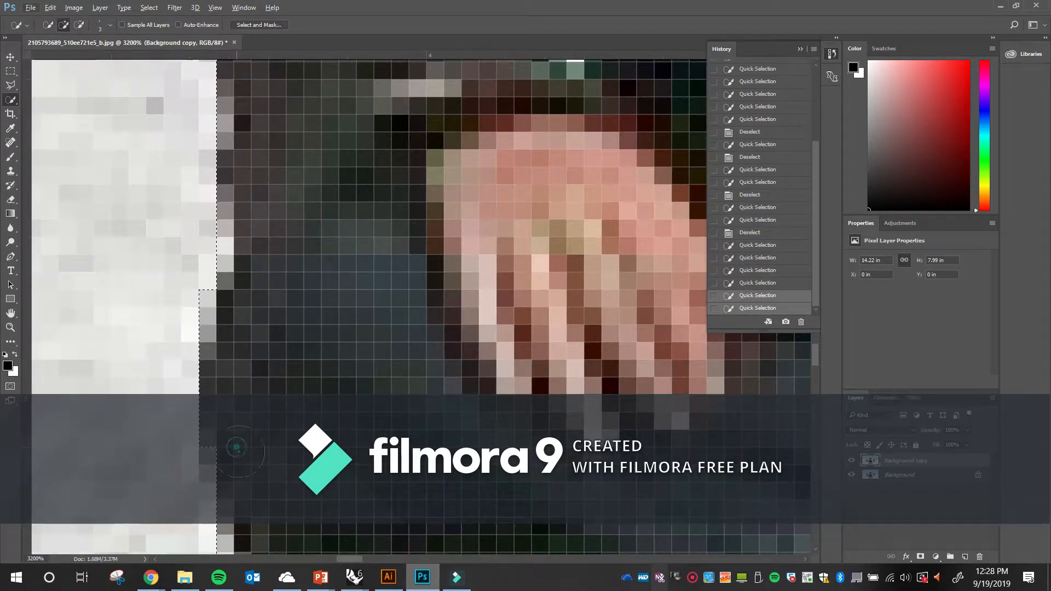
left_click(232, 448)
Step: Inspect the selection outline around the woman's legs, shoes, sleeve, shoulder and head at high magnification
mouse_move(253, 448)
left_mouse_down()
mouse_move(263, 272)
mouse_move(210, 217)
left_mouse_up()
mouse_move(250, 359)
left_mouse_down()
mouse_move(292, 304)
mouse_move(291, 229)
left_mouse_up()
left_click_drag(271, 387, 336, 214)
mouse_move(476, 321)
left_mouse_down()
mouse_move(381, 300)
mouse_move(258, 241)
left_mouse_up()
scroll(331, 172, "down", 1)
left_click_drag(400, 210, 445, 210)
left_click_drag(537, 206, 232, 225)
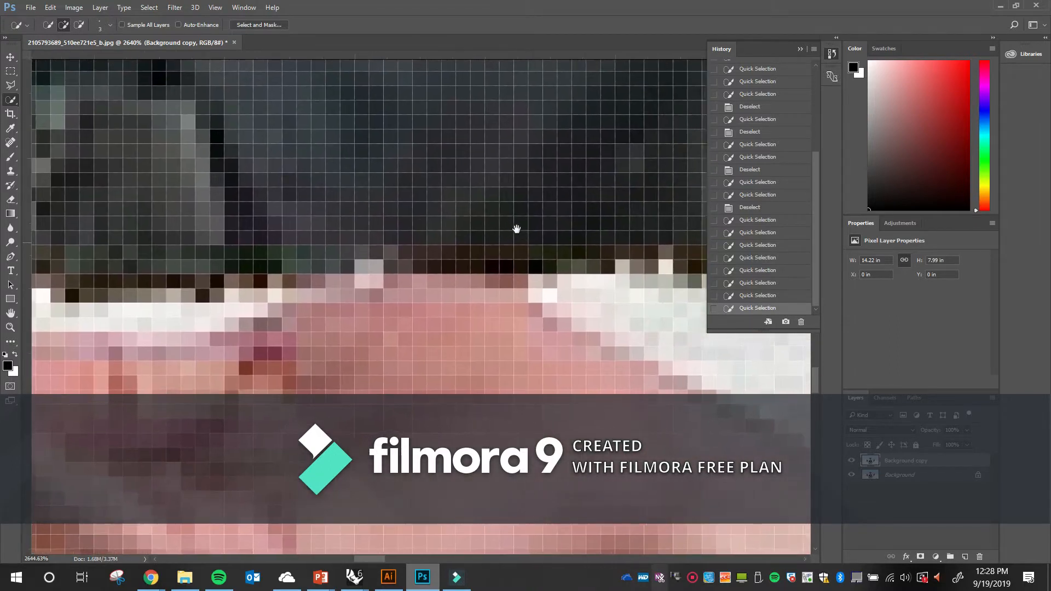
scroll(517, 238, "down", 6)
left_click_drag(572, 209, 363, 272)
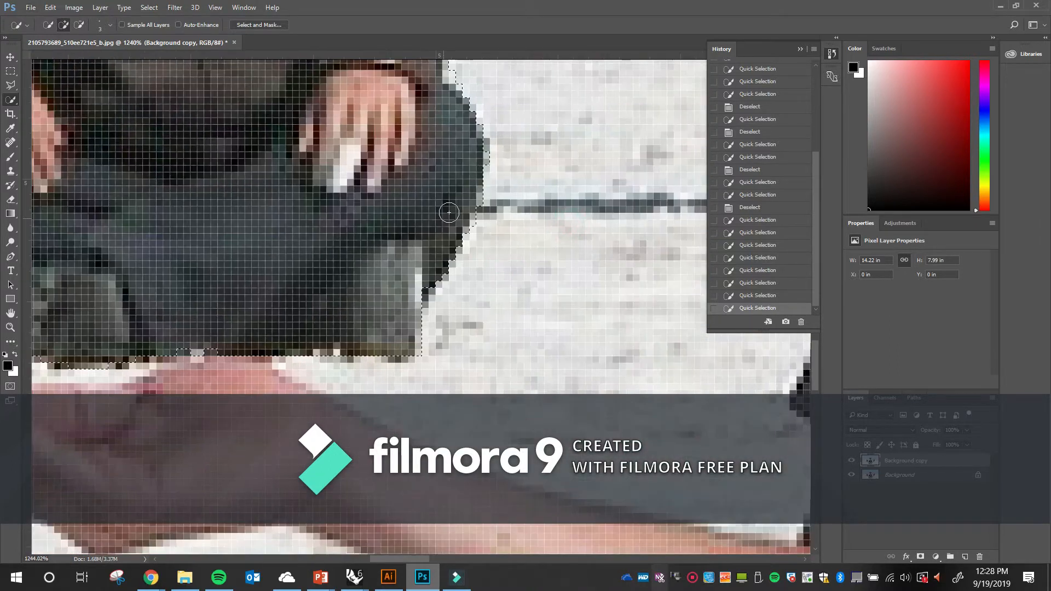
left_click_drag(427, 127, 443, 295)
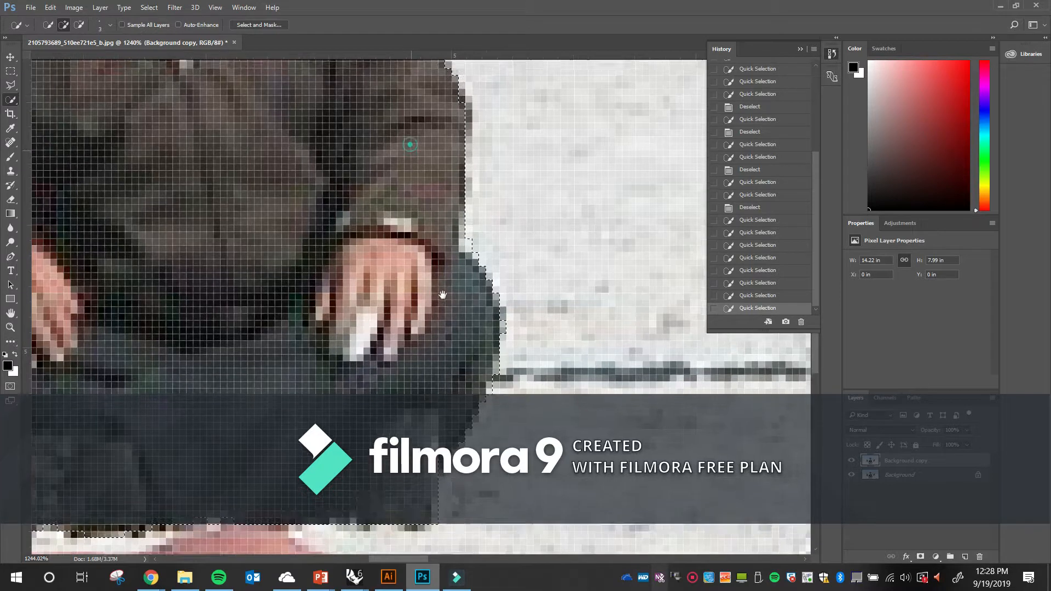
left_click_drag(410, 146, 449, 305)
left_click_drag(455, 177, 486, 336)
mouse_move(368, 232)
left_mouse_down()
mouse_move(434, 294)
mouse_move(448, 333)
left_mouse_up()
left_click_drag(325, 223, 393, 314)
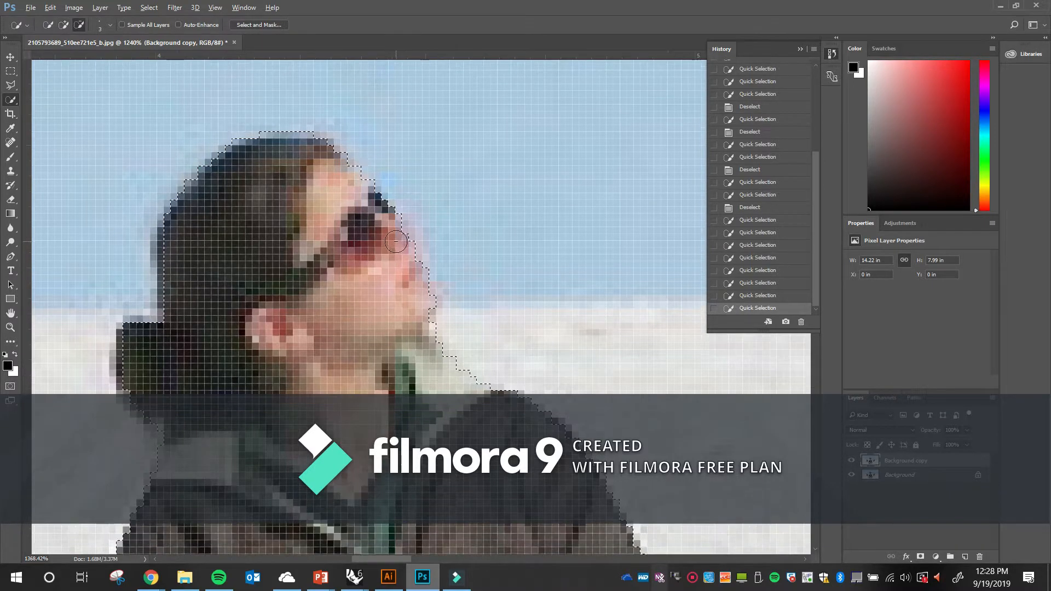
scroll(383, 225, "up", 2)
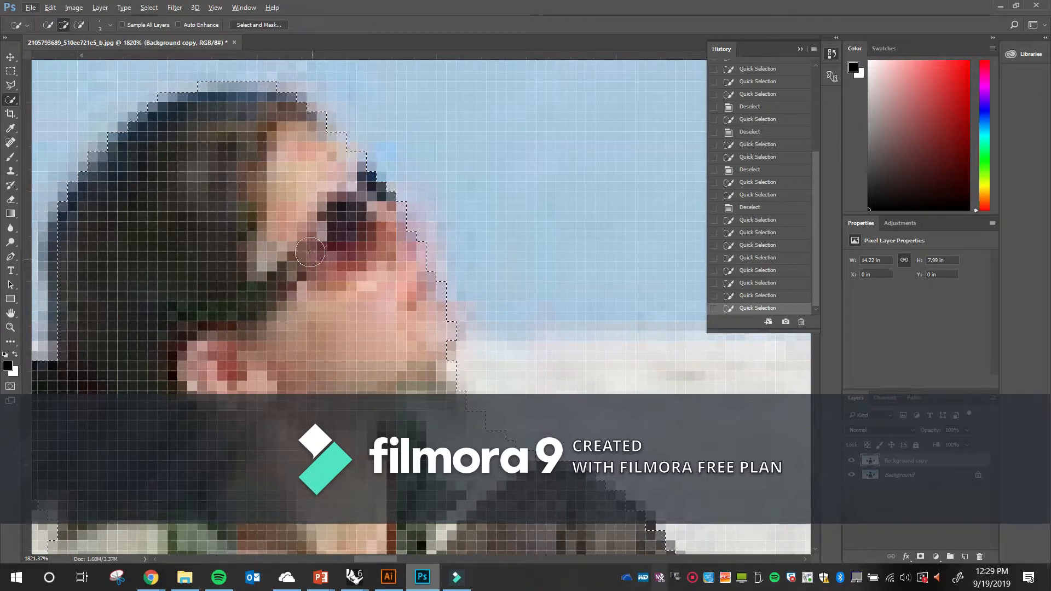
scroll(308, 234, "down", 5)
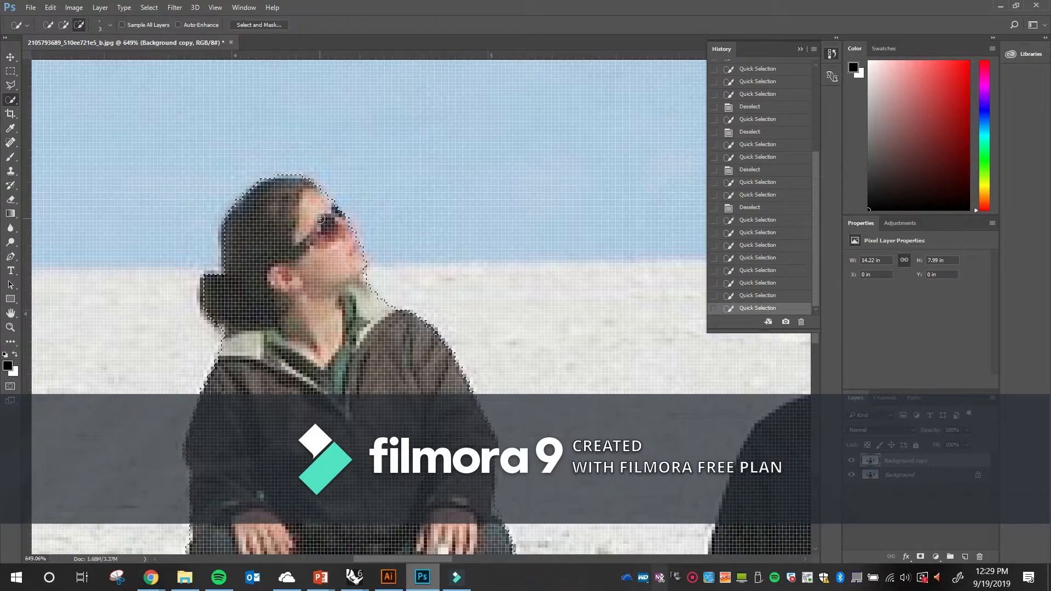
Step: Extend the selection over the dark edge pixels of the woman's hair bun and into the adjoining salt
scroll(290, 270, "up", 5)
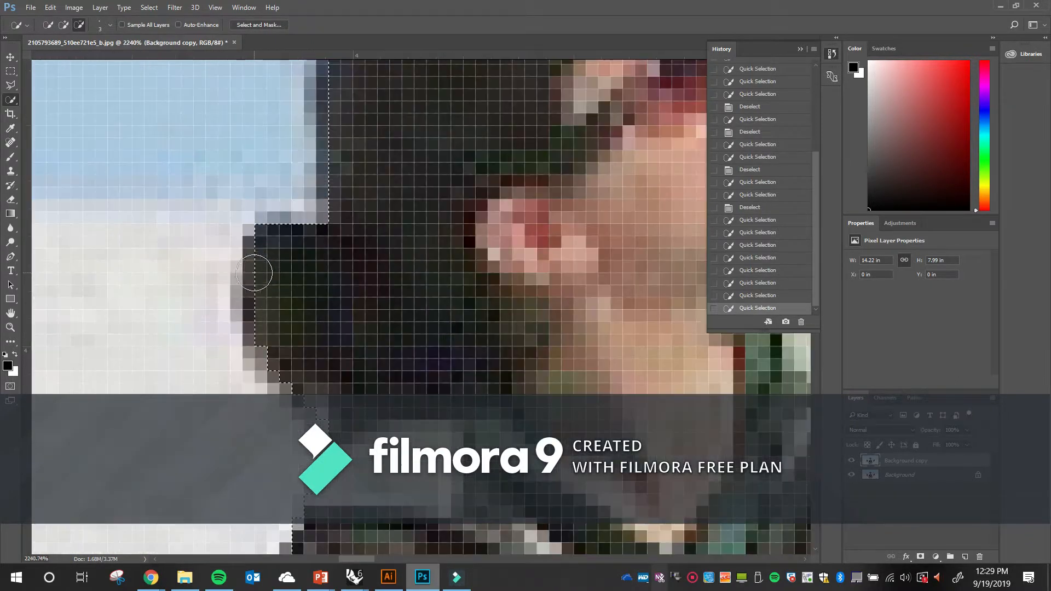
scroll(269, 258, "up", 1)
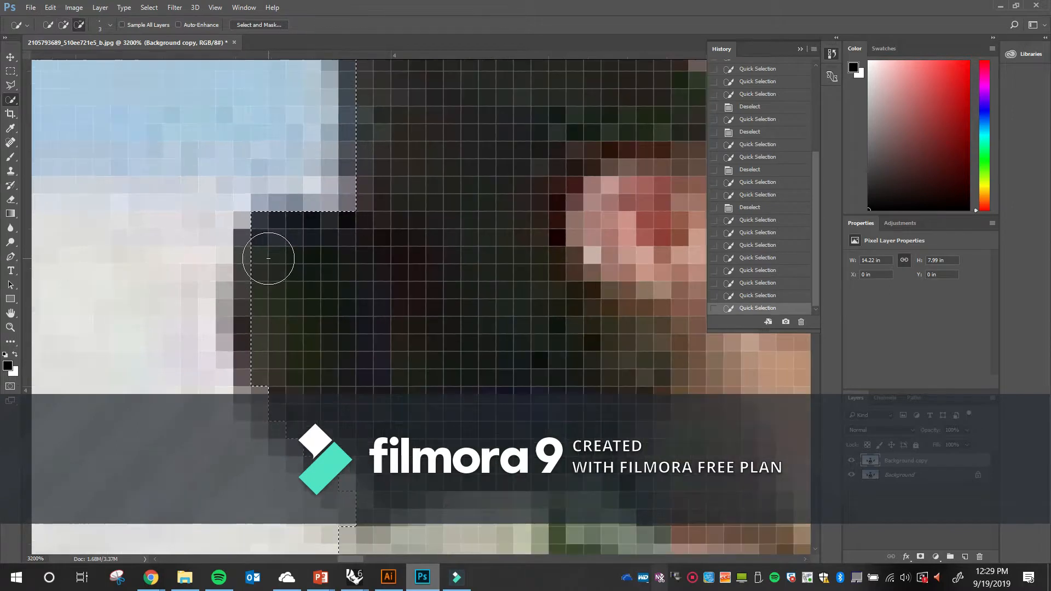
scroll(271, 257, "up", 1)
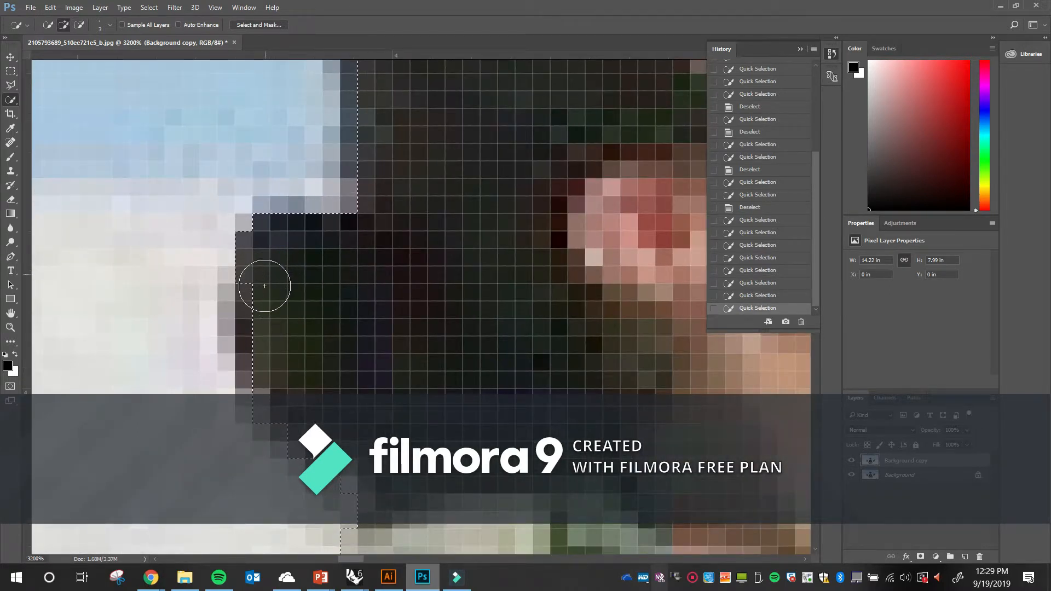
left_click_drag(264, 301, 264, 372)
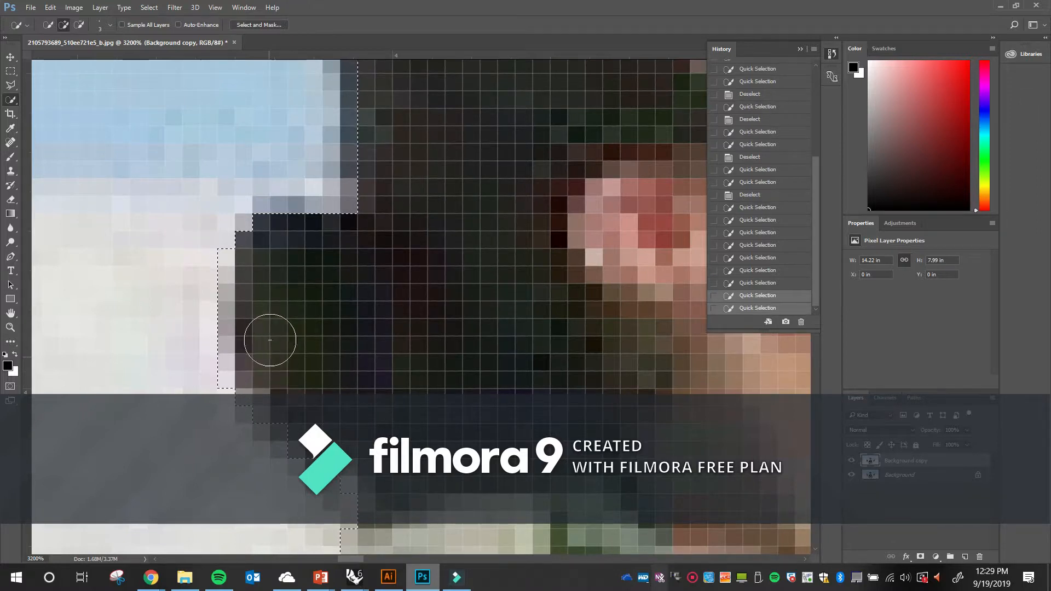
scroll(270, 334, "down", 1)
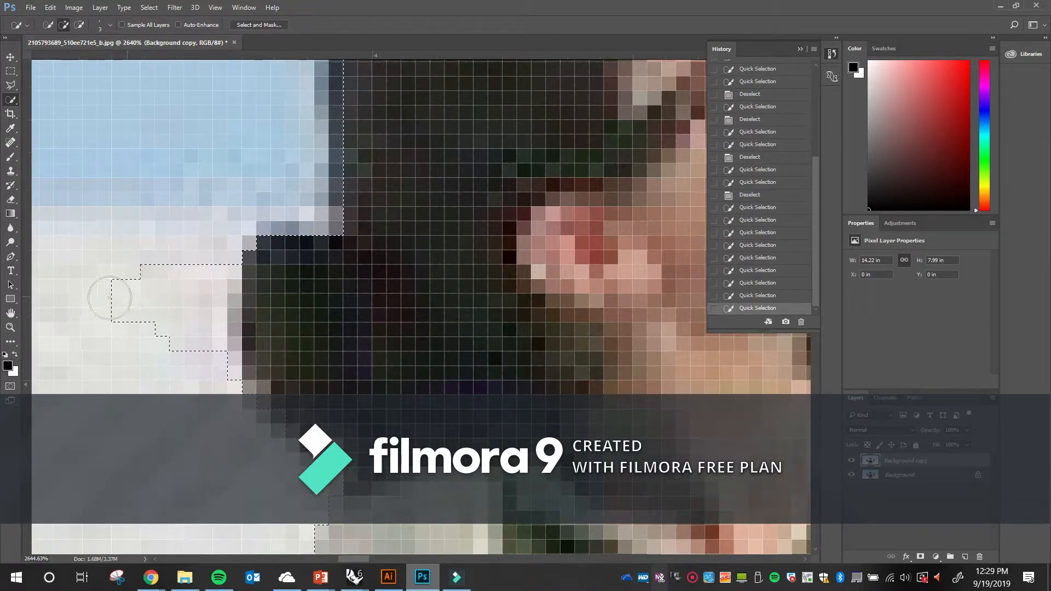
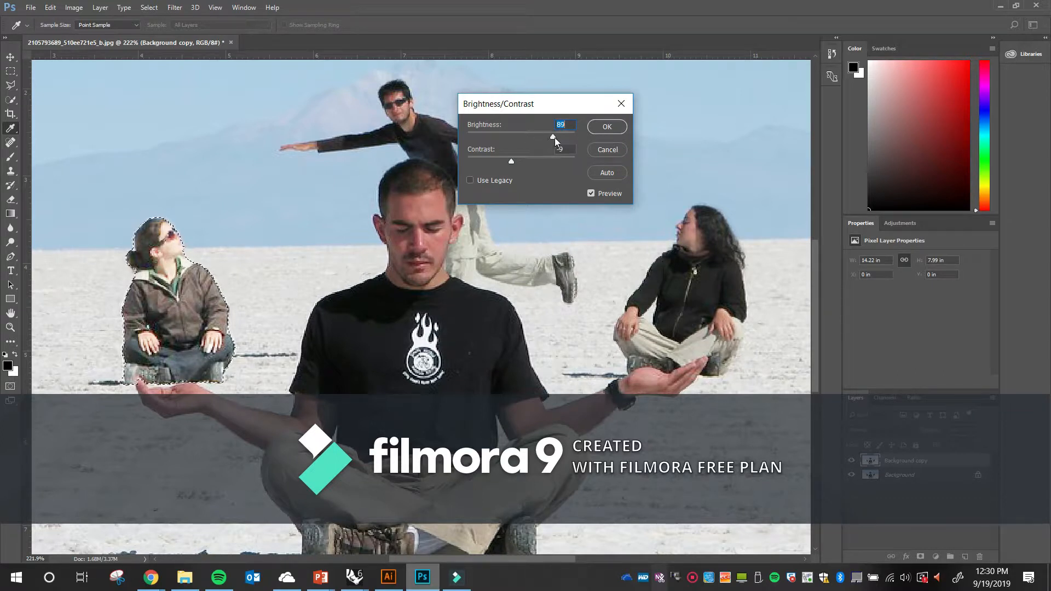
Step: Set the brightness to 6 and apply the Brightness/Contrast adjustment to the selected woman, with Quick Selection active again
left_click_drag(494, 143, 524, 147)
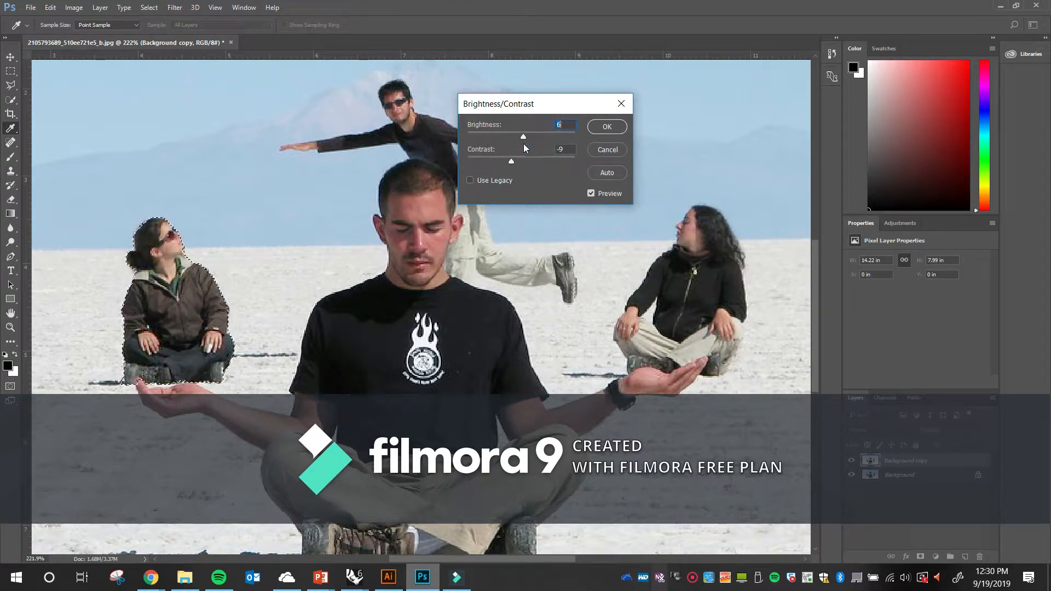
left_click(607, 127)
key("w")
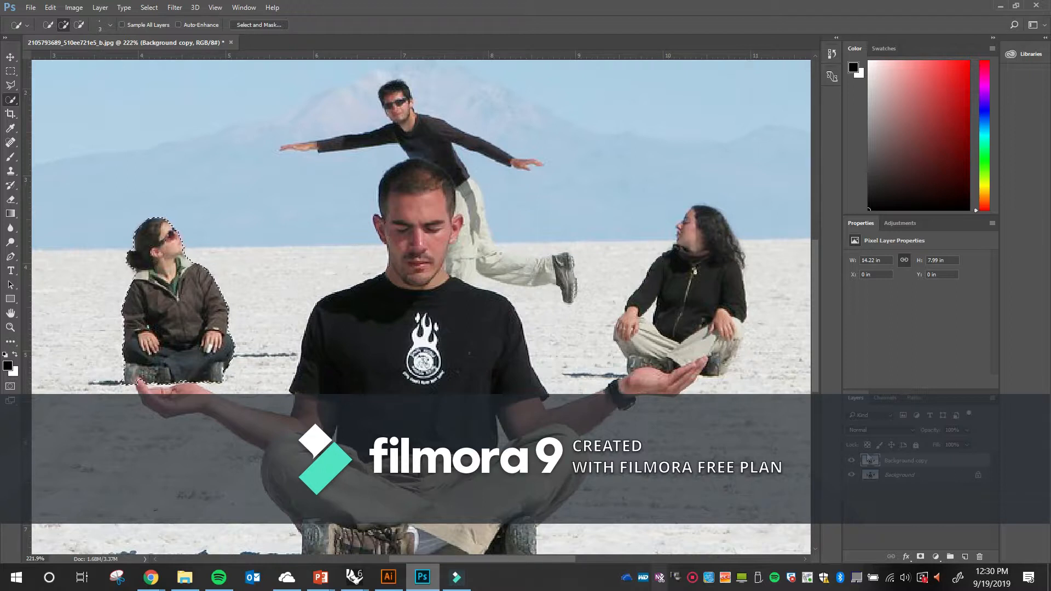
Step: Compare the photo before and after the adjustment by repeatedly toggling the visibility of the Background copy layer
left_click(852, 462)
left_click(851, 463)
left_click(852, 462)
left_click(852, 463)
left_click(852, 463)
left_click(852, 463)
left_click(852, 464)
left_click(852, 463)
Step: Clear the selection of the woman and activate the Move tool
key("ctrl+d")
scroll(312, 251, "down", 6)
scroll(350, 263, "up", 3)
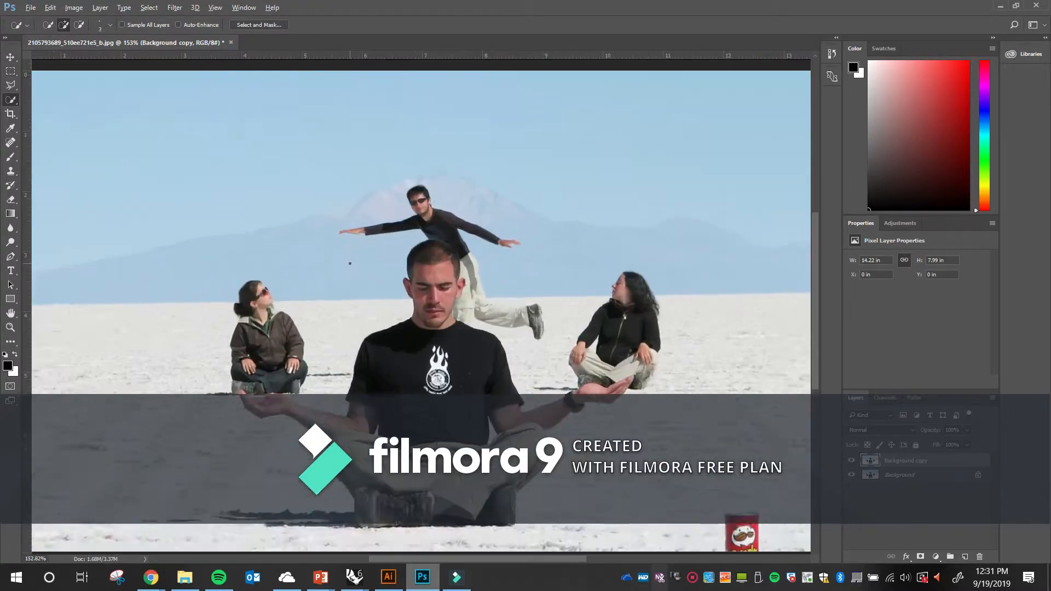
scroll(354, 265, "down", 3)
scroll(354, 264, "up", 2)
scroll(340, 275, "down", 3)
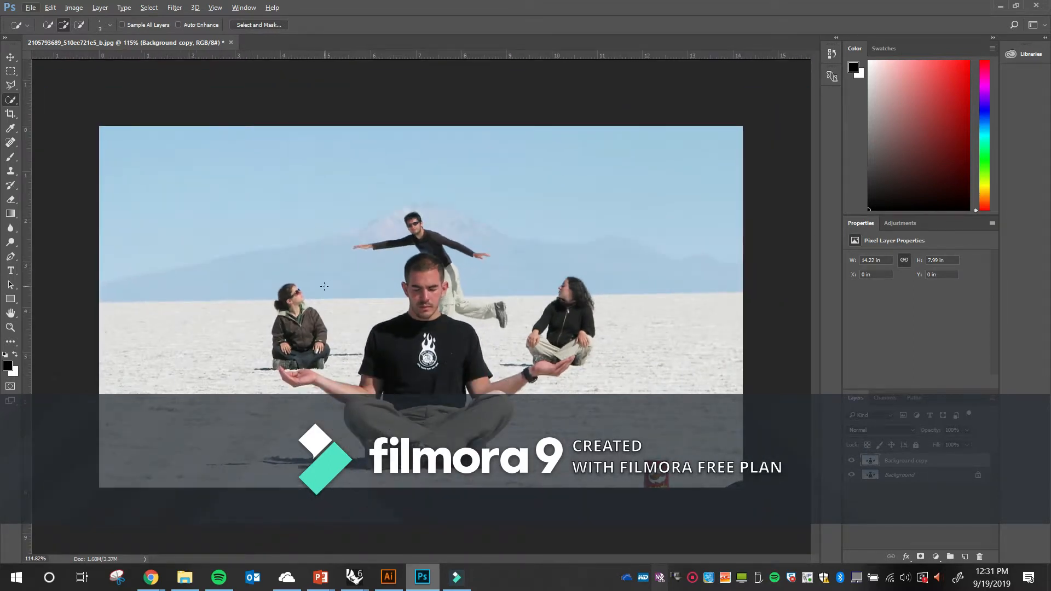
left_click(10, 57)
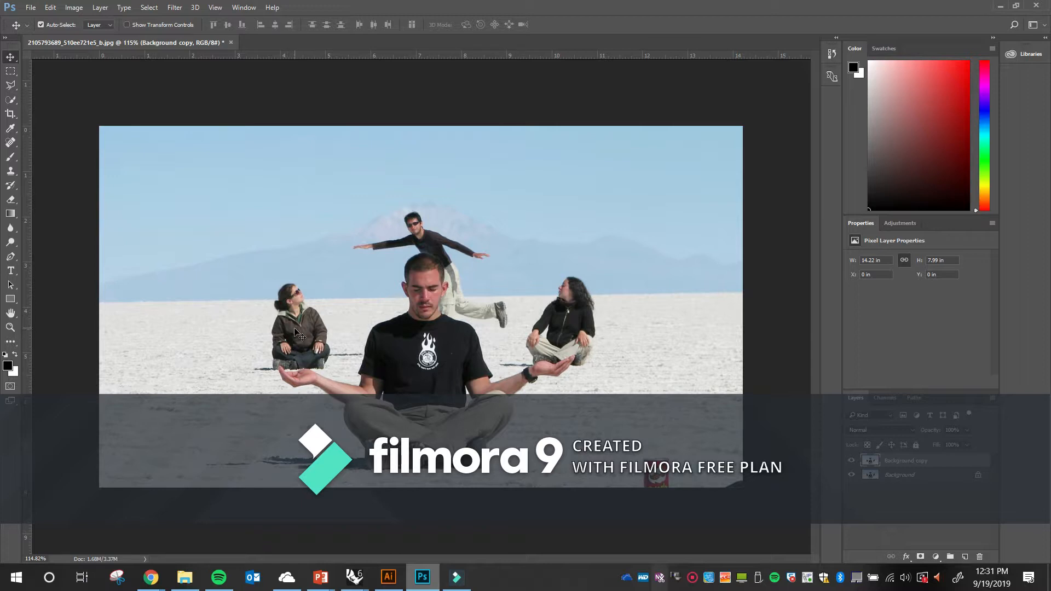
Step: Return to Quick Selection and select the seated woman again, starting from her hair
scroll(298, 334, "up", 3)
scroll(252, 327, "up", 9)
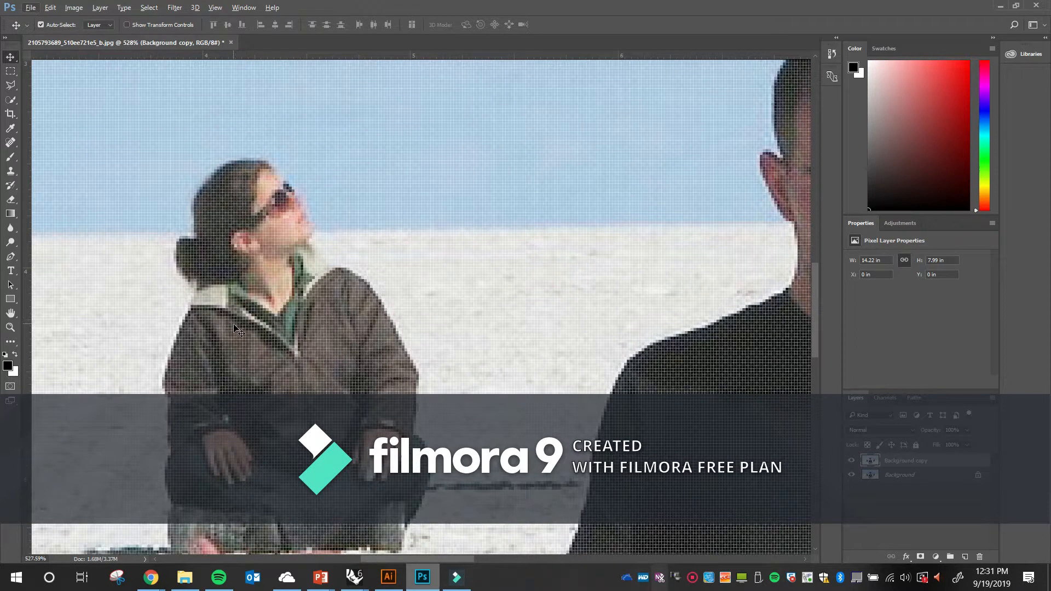
key("alt+w")
key("Escape")
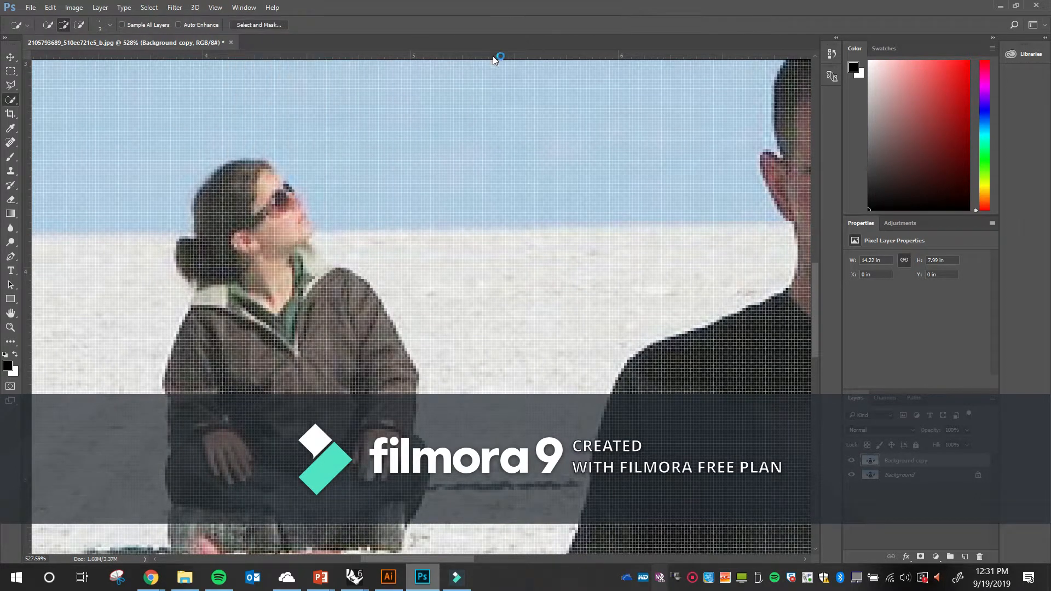
key("v")
key("w")
mouse_move(234, 199)
left_mouse_down()
mouse_move(242, 171)
mouse_move(217, 185)
mouse_move(209, 249)
mouse_move(261, 273)
mouse_move(278, 320)
mouse_move(316, 316)
mouse_move(259, 189)
left_mouse_up()
scroll(275, 461, "down", 3)
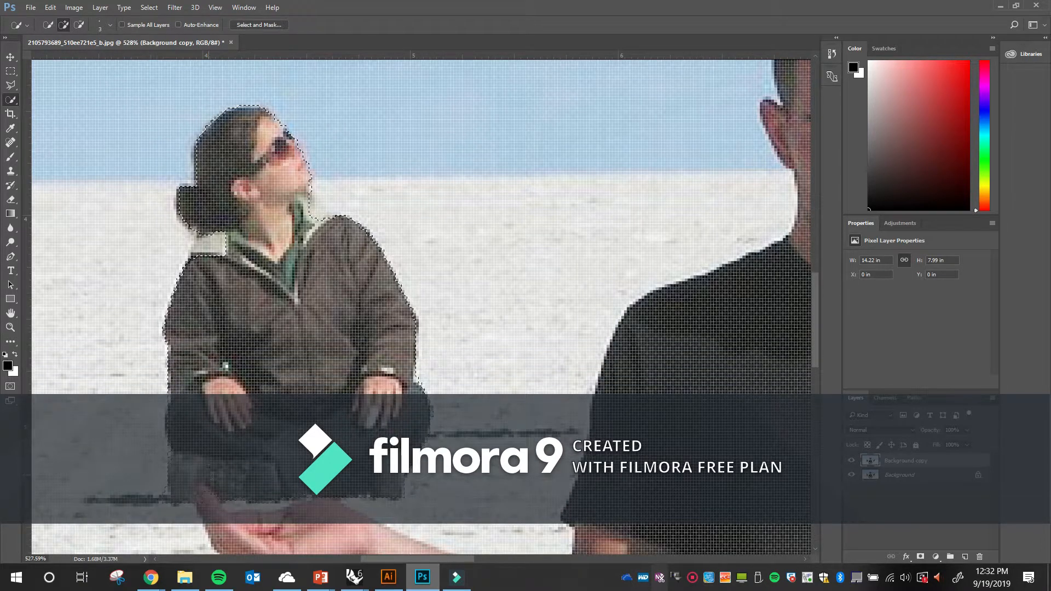
Step: Add the light jacket collar on both sides of the woman's neck to the selection
mouse_move(221, 254)
left_mouse_down()
mouse_move(198, 246)
mouse_move(195, 207)
mouse_move(203, 221)
mouse_move(242, 174)
left_mouse_up()
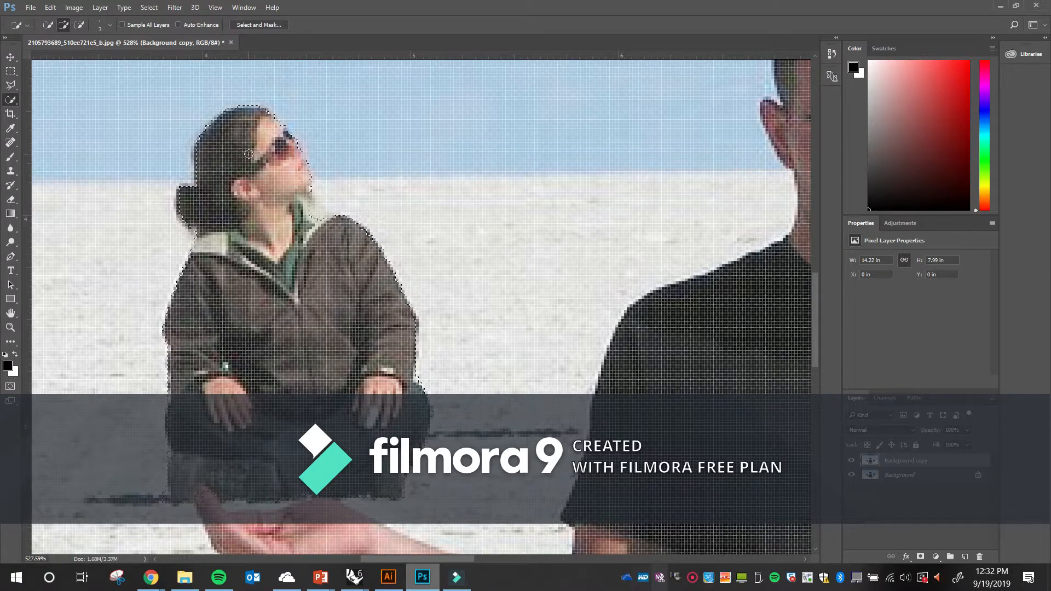
left_click_drag(307, 207, 316, 208)
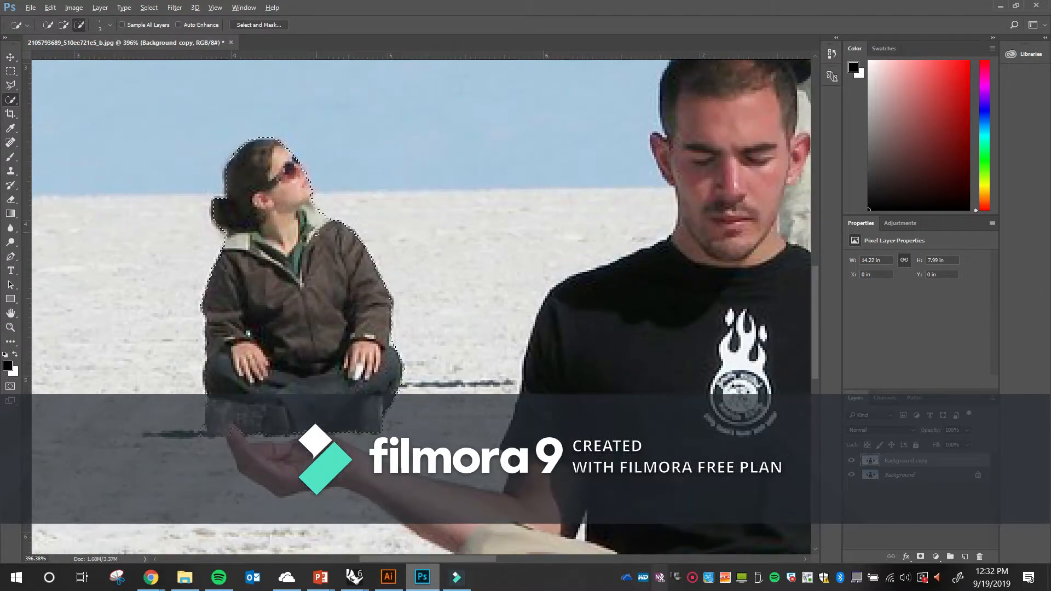
scroll(316, 229, "down", 3, "alt")
left_click_drag(317, 228, 258, 275)
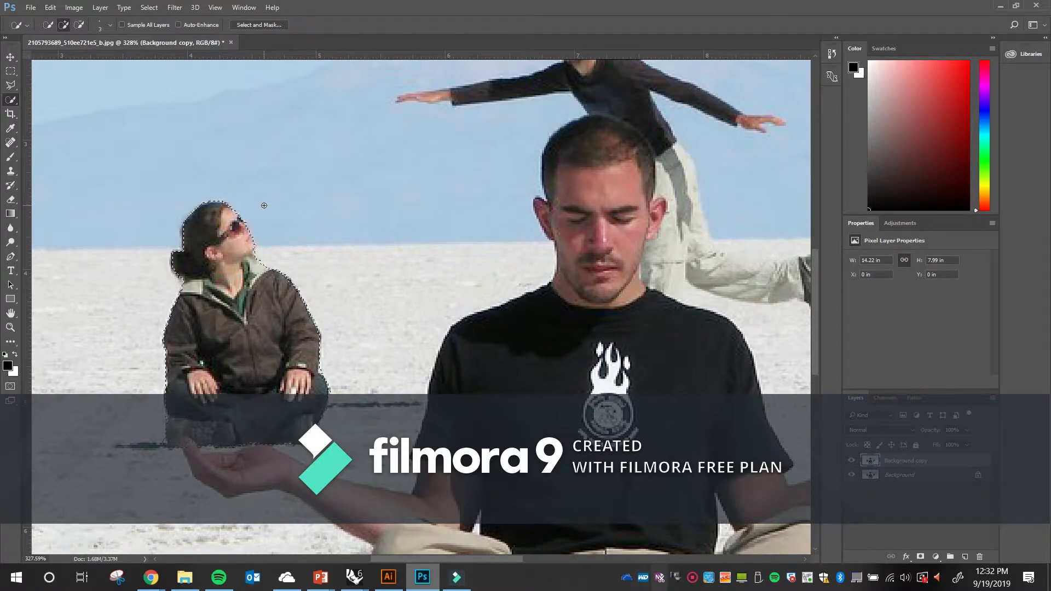
Step: Save the selection of the woman as a new channel named Girl_Left
left_click(149, 8)
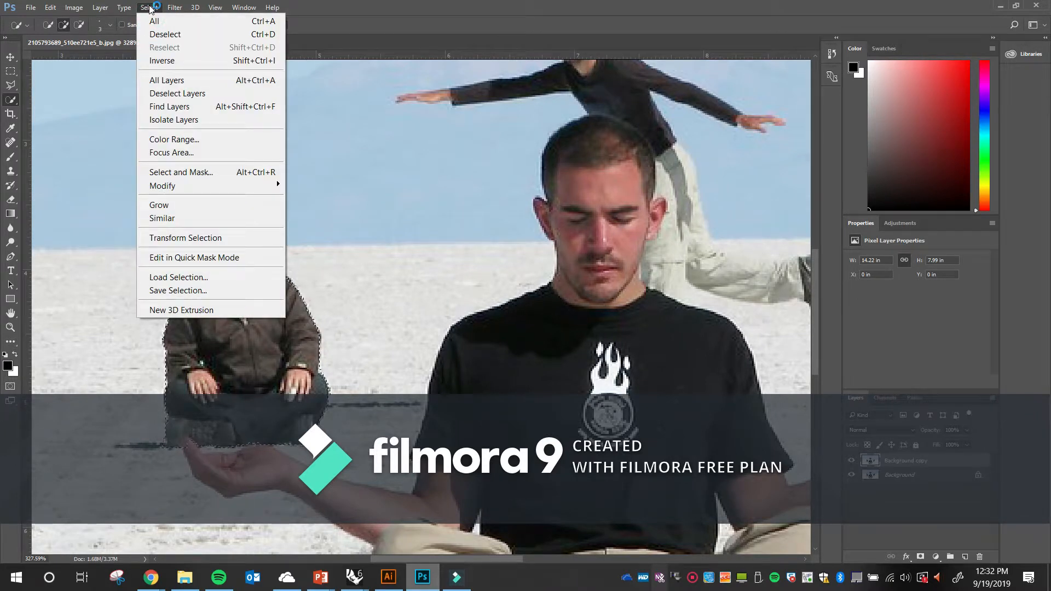
left_click(460, 16)
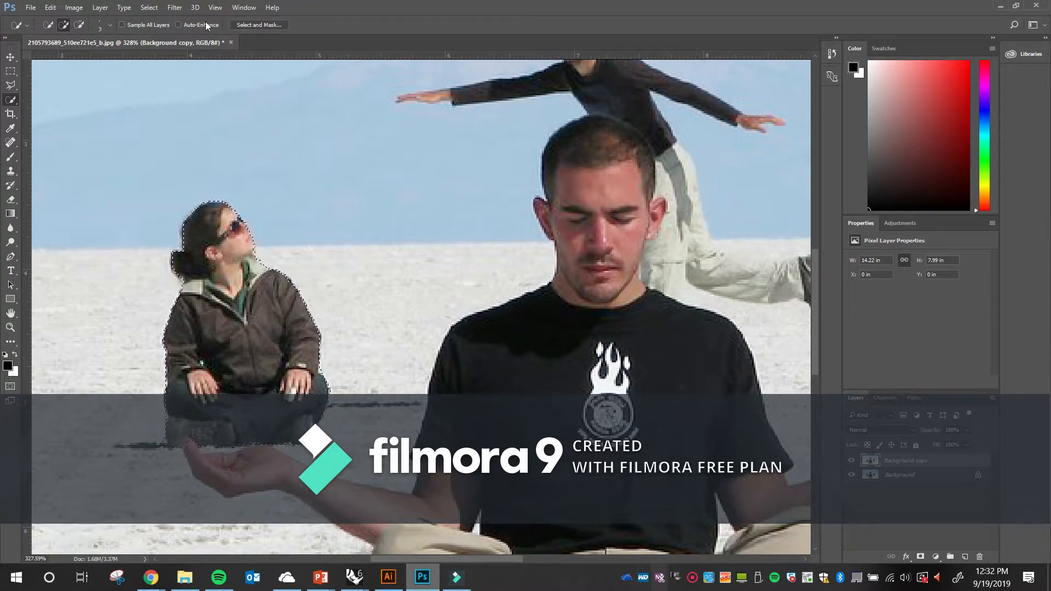
left_click(149, 8)
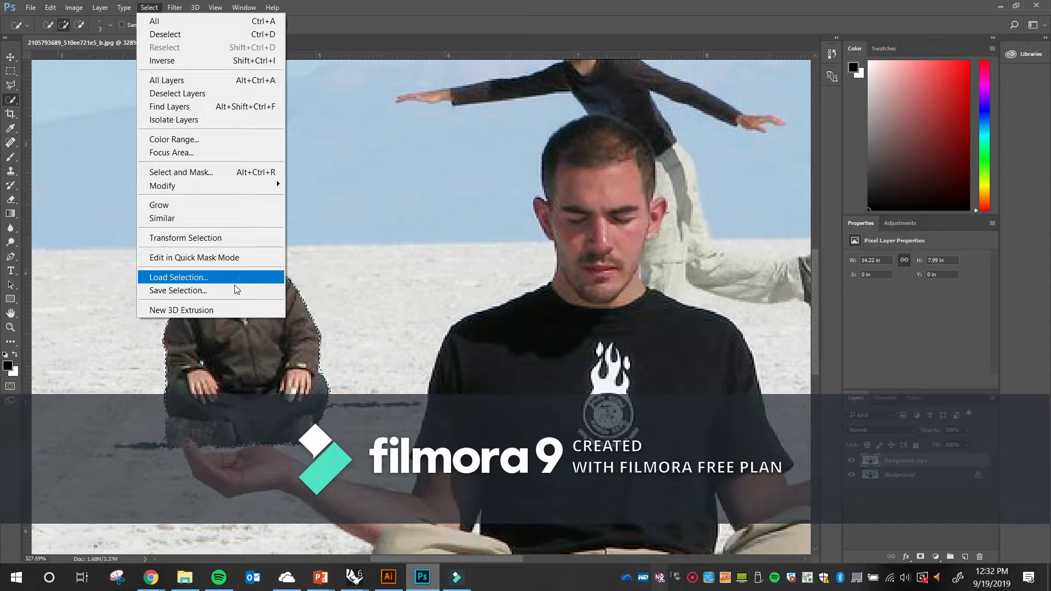
left_click(196, 291)
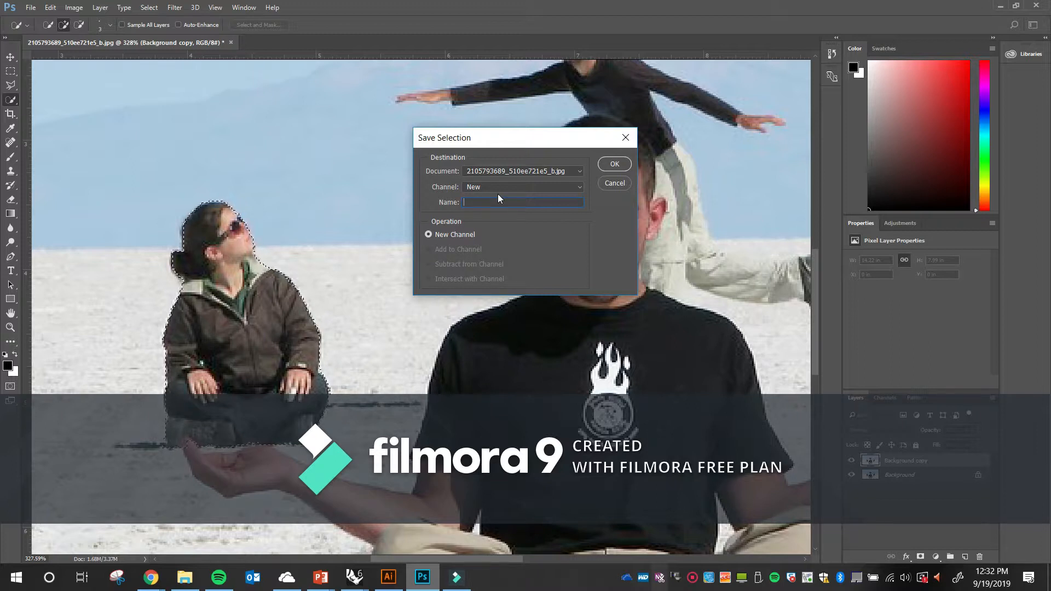
type("Girl_Left")
left_click(615, 164)
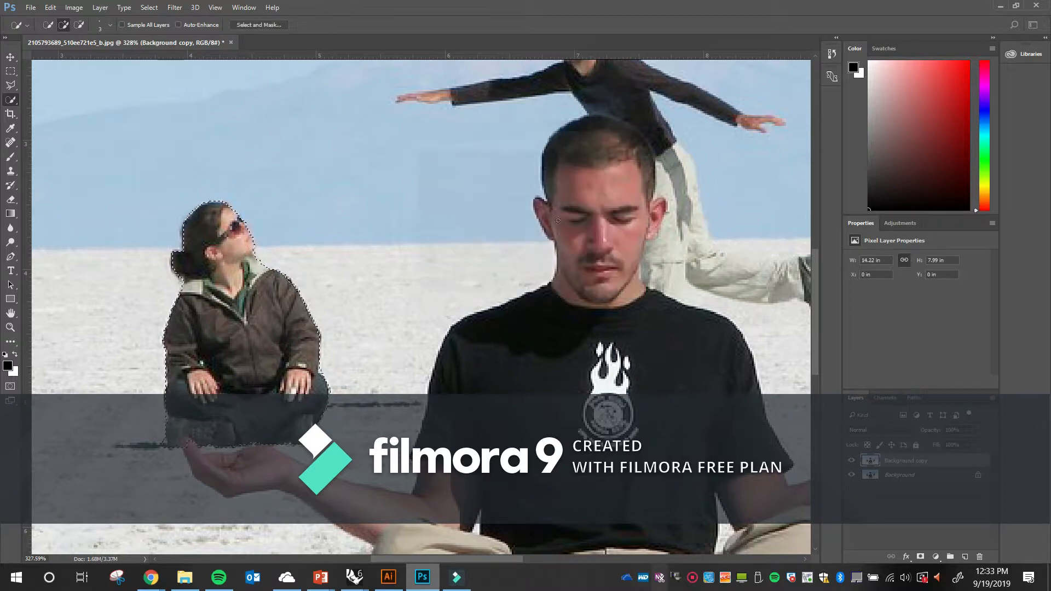
Step: Clear the current selection and load the saved Girl_Left channel as a new selection
key("ctrl+d")
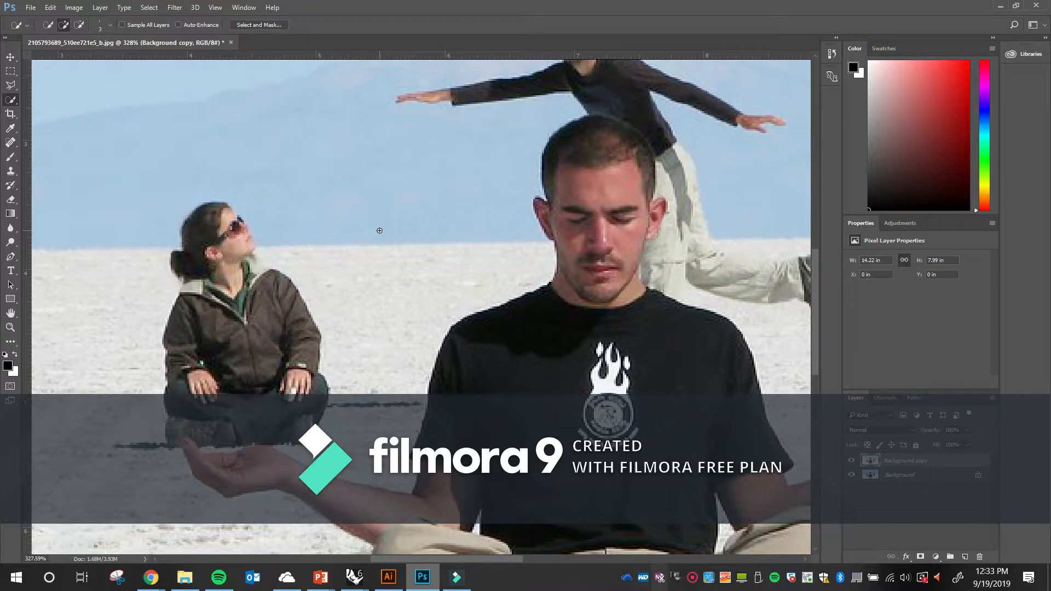
scroll(324, 233, "down", 4)
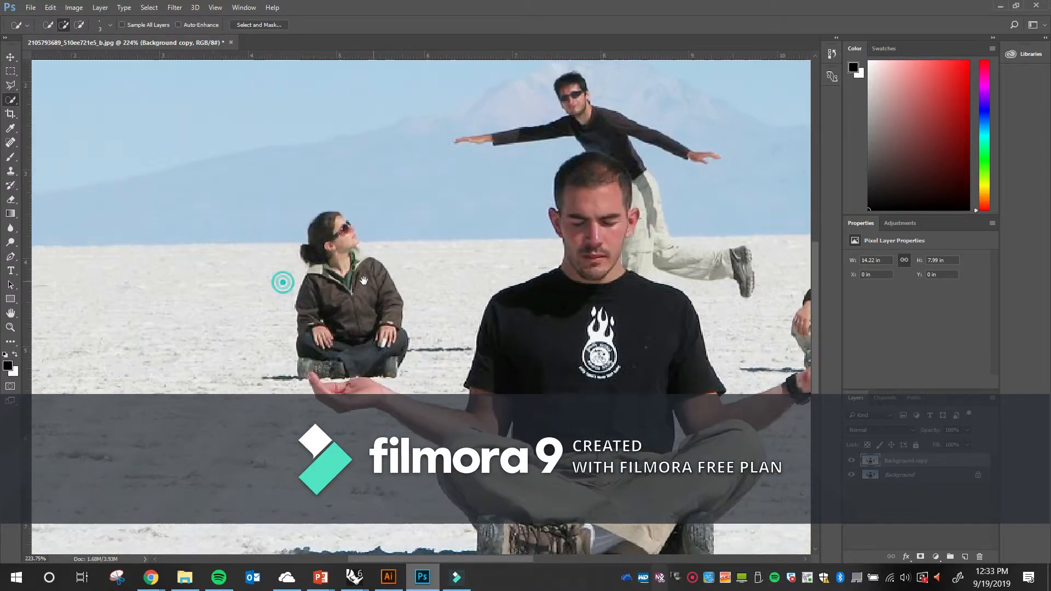
left_click(151, 9)
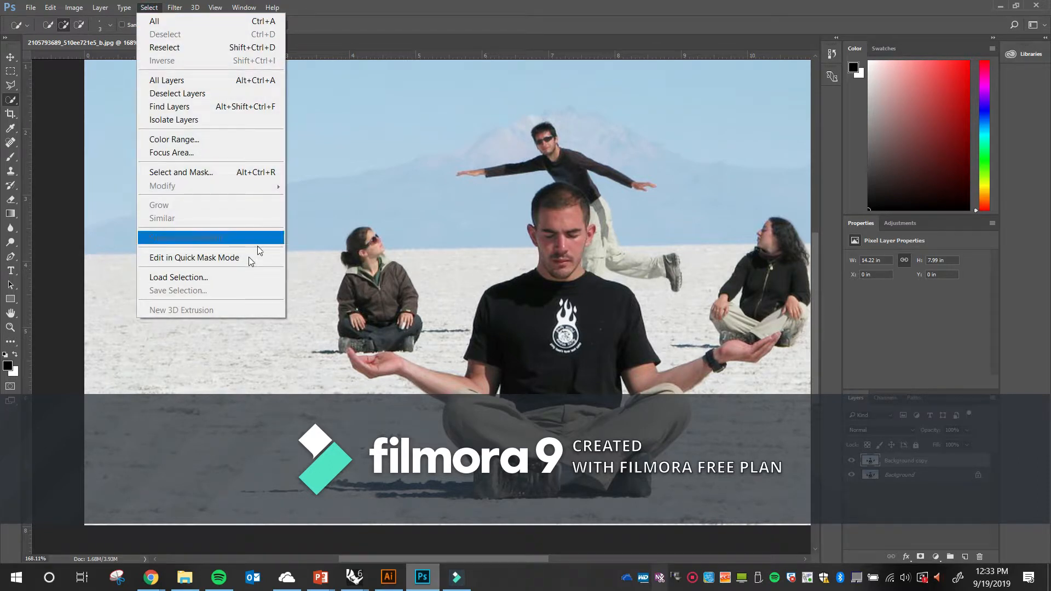
left_click(233, 278)
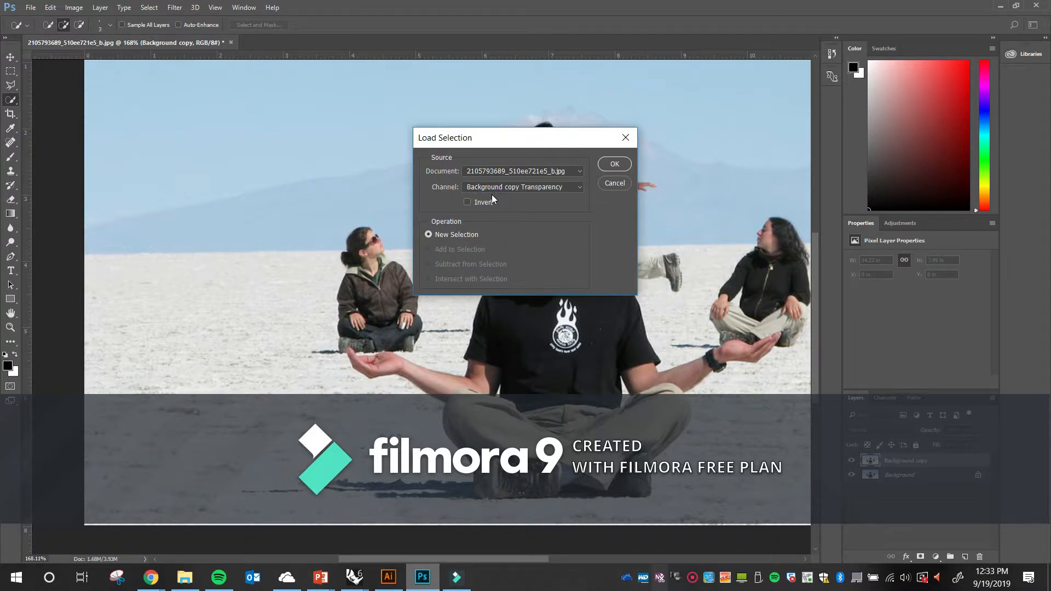
left_click(514, 170)
left_click(510, 168)
left_click(502, 187)
left_click(501, 186)
left_click(484, 187)
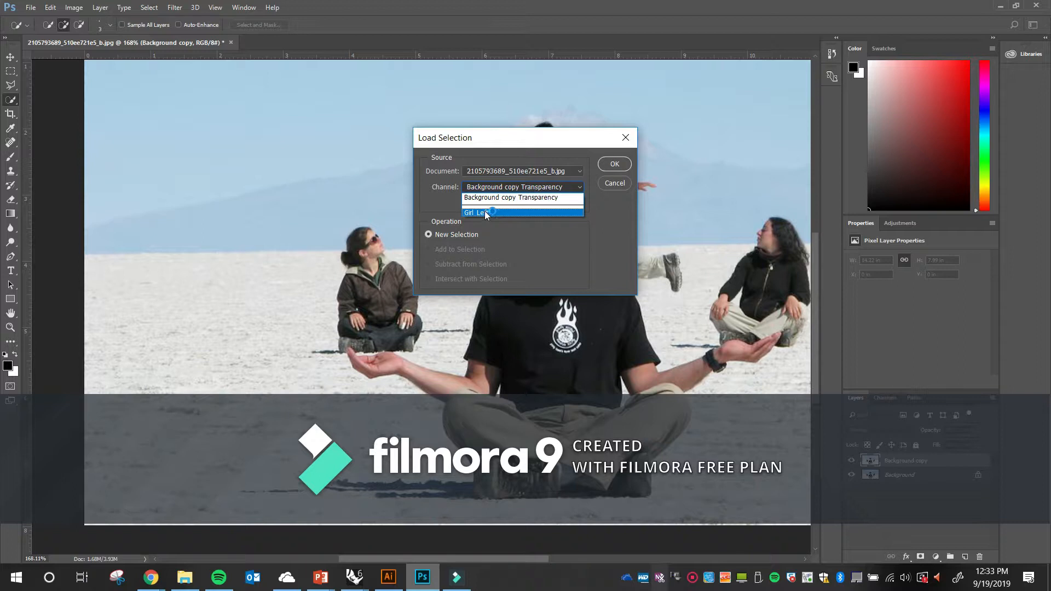
left_click(487, 212)
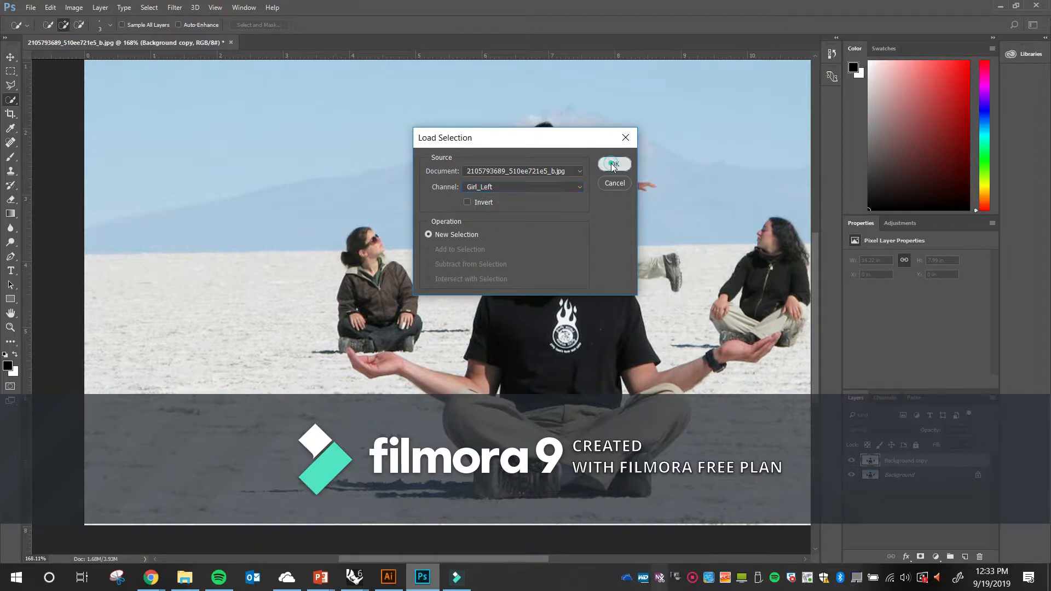
left_click(612, 164)
Step: Add the seated man in front to the selection with Quick Selection, including his head, arms and both open hands
scroll(371, 248, "up", 5)
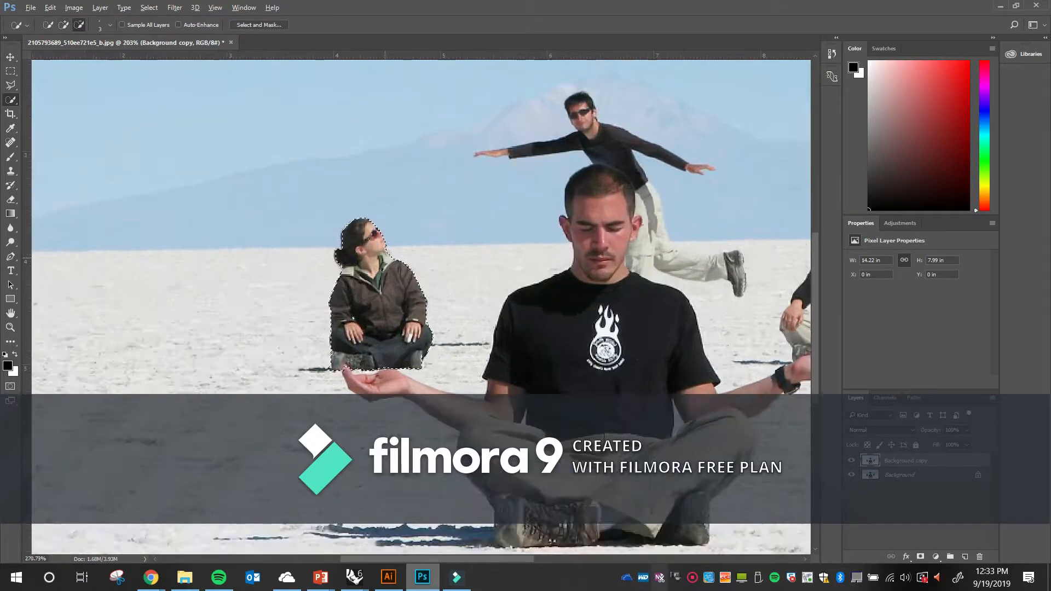
scroll(363, 235, "up", 1)
left_click_drag(454, 379, 374, 287)
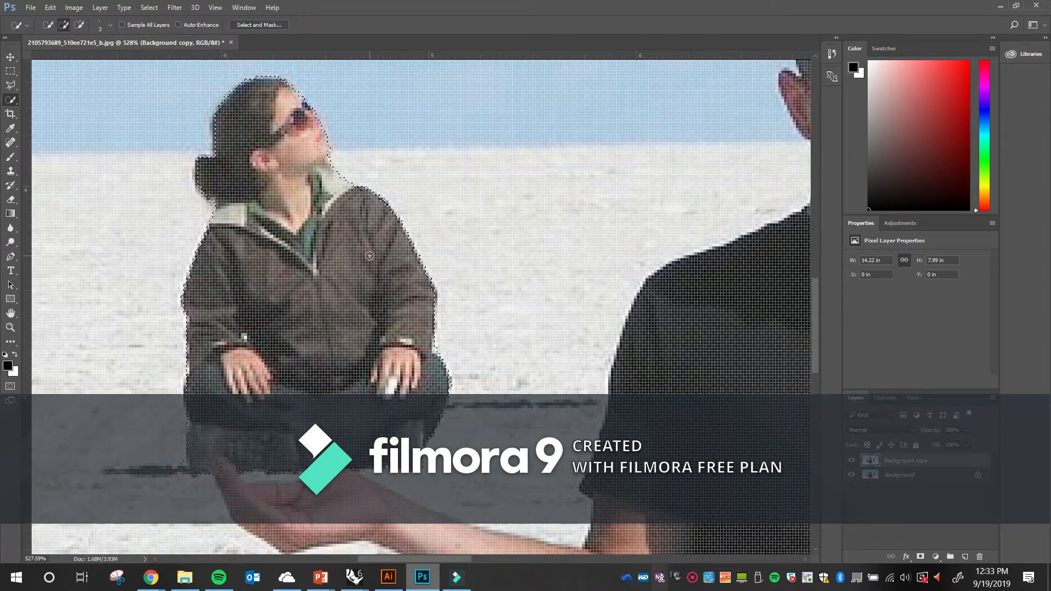
scroll(363, 261, "down", 8)
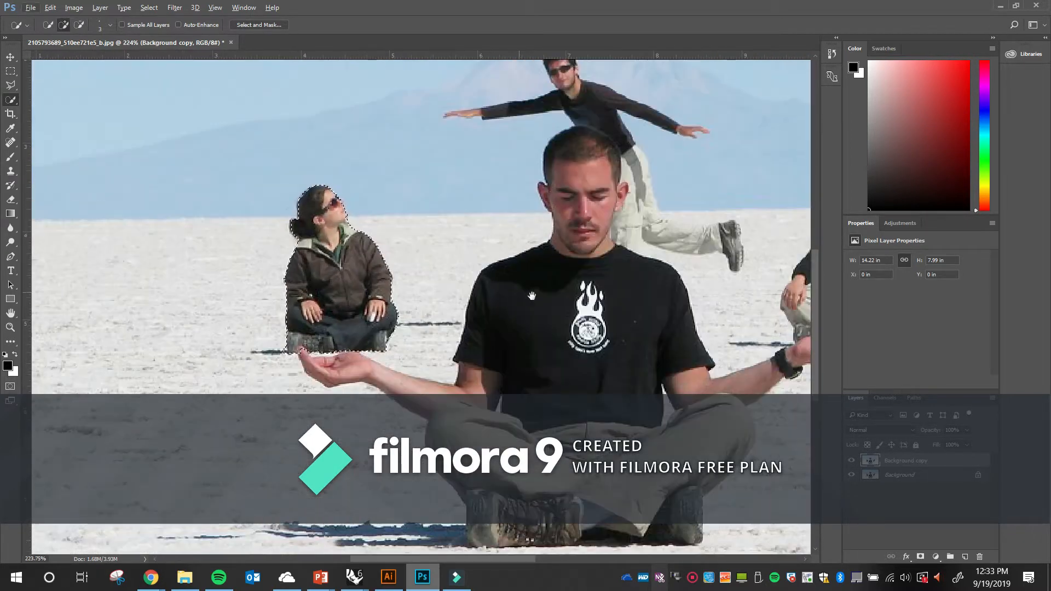
left_click_drag(532, 296, 367, 285)
mouse_move(418, 138)
left_mouse_down()
mouse_move(393, 155)
mouse_move(427, 156)
left_mouse_up()
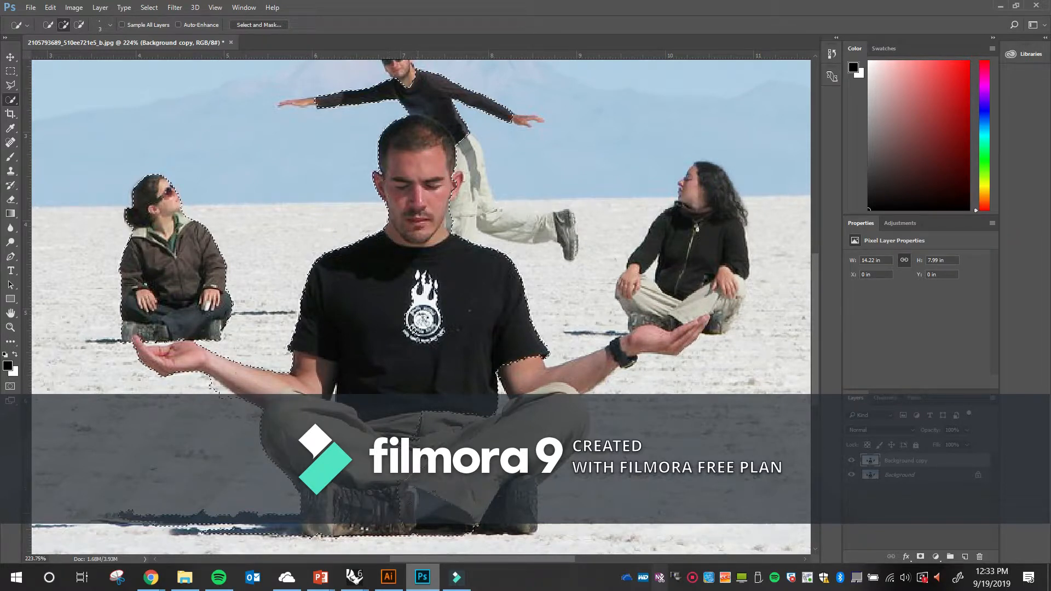
left_click_drag(625, 360, 679, 335)
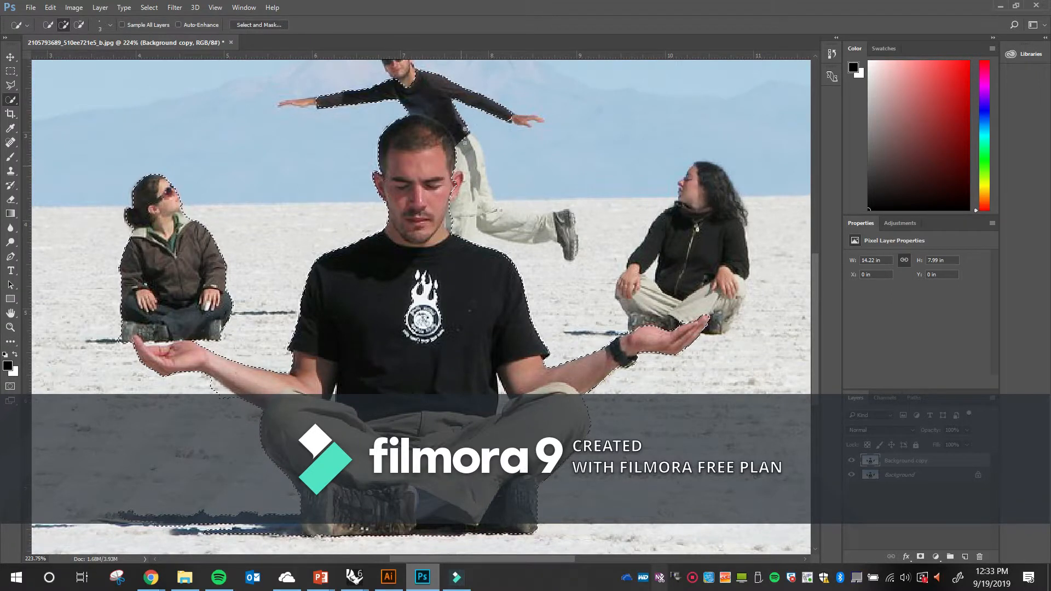
Step: Subtract the background man's pale trousers beside the front man's cheek and neck, keeping his ear inside the selection
scroll(465, 142, "up", 5)
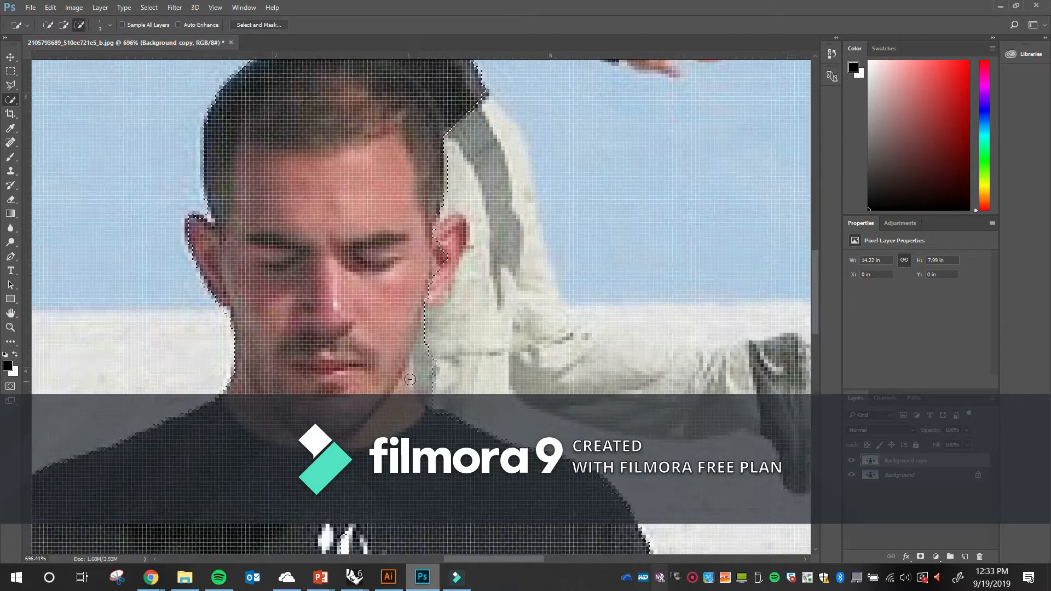
scroll(410, 379, "up", 4)
left_click_drag(429, 321, 414, 365)
left_click_drag(399, 400, 430, 427)
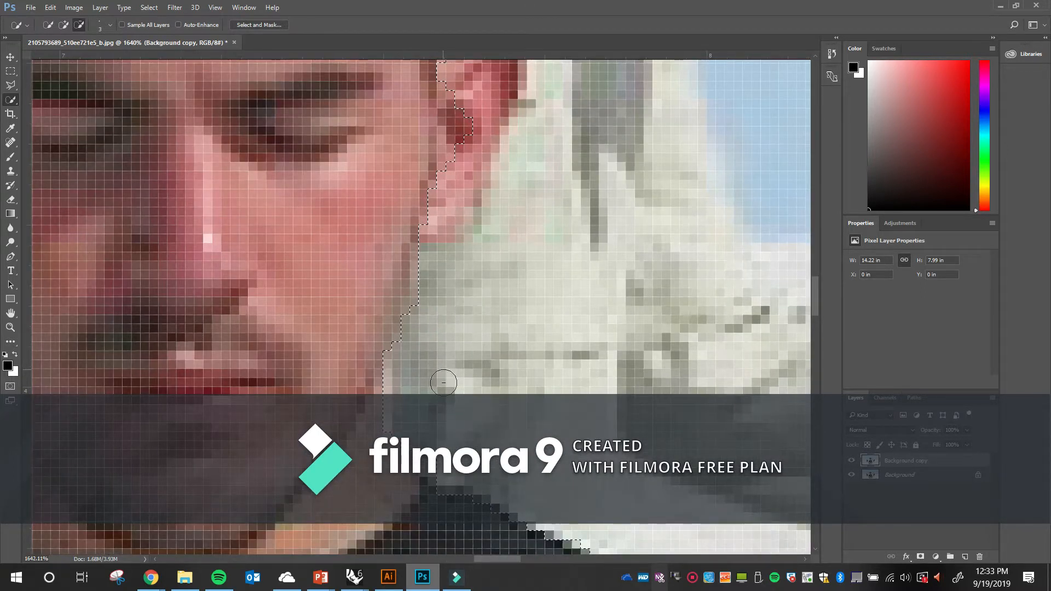
mouse_move(450, 226)
left_mouse_down()
mouse_move(437, 392)
mouse_move(460, 287)
left_mouse_up()
left_click(472, 189, "alt")
left_click_drag(463, 181, 448, 305)
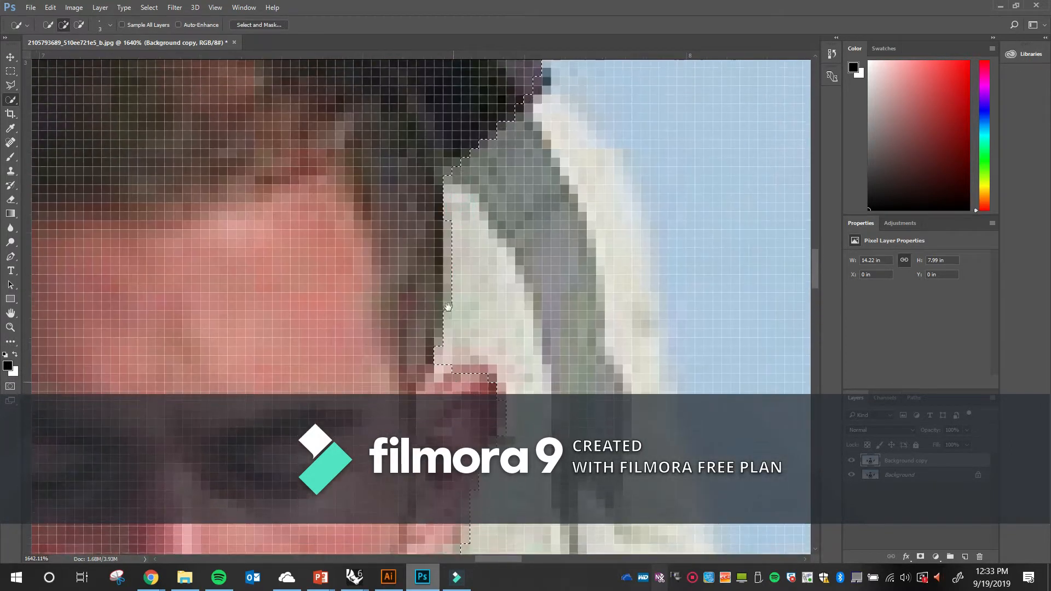
Step: Subtract the background man's dark shirt from the selection and restore the edge along the top of the front man's hair
left_click_drag(435, 115, 441, 230)
left_click_drag(506, 323, 492, 271)
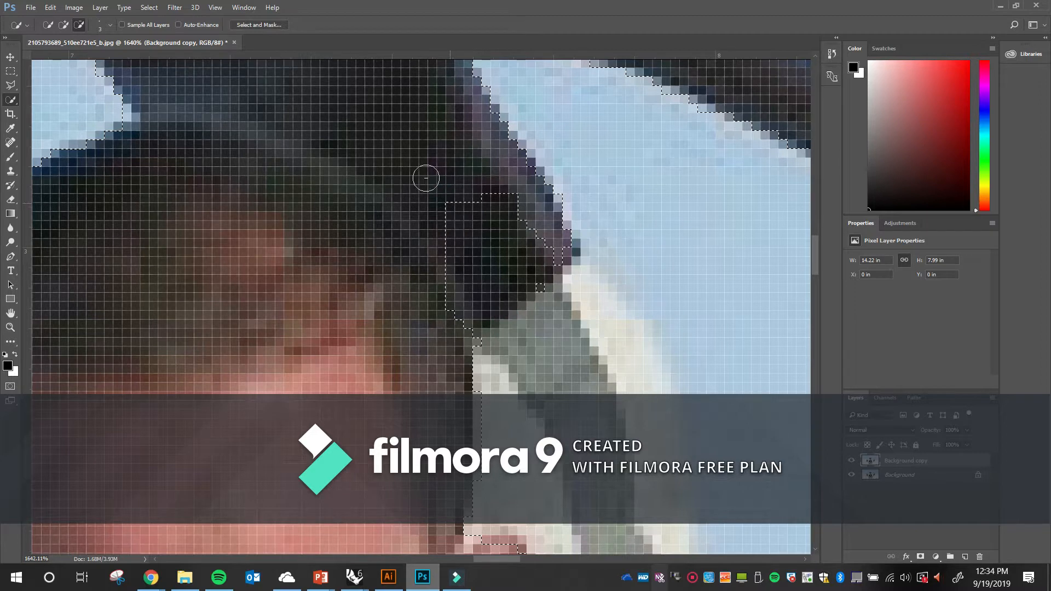
mouse_move(324, 138)
left_mouse_down()
mouse_move(315, 249)
mouse_move(421, 360)
mouse_move(484, 393)
left_mouse_up()
left_click_drag(556, 471, 494, 321)
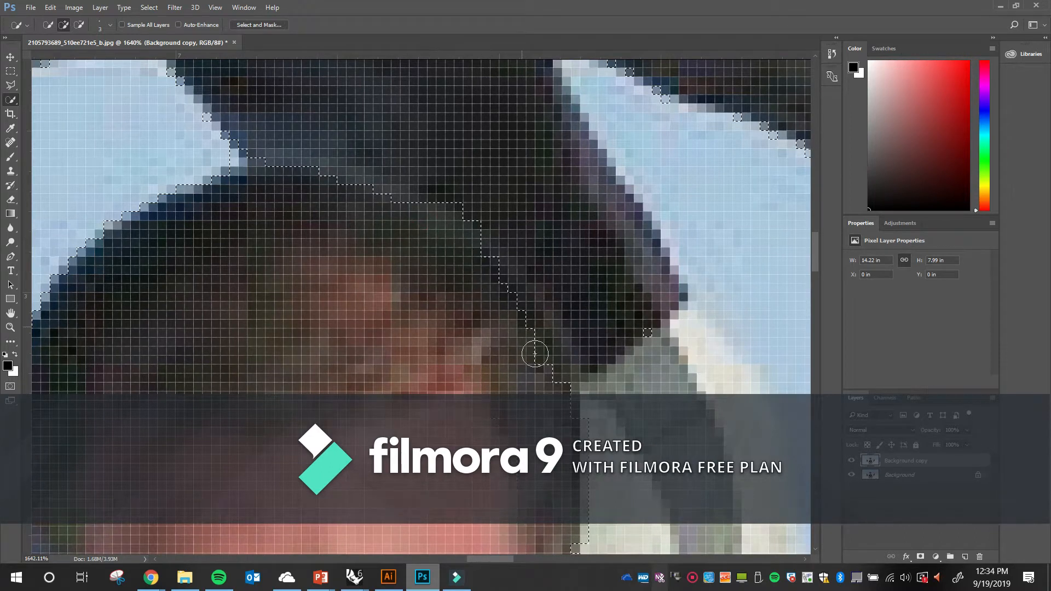
mouse_move(589, 383)
left_mouse_down()
mouse_move(586, 347)
mouse_move(559, 295)
mouse_move(467, 199)
left_mouse_up()
left_click_drag(384, 201, 305, 185)
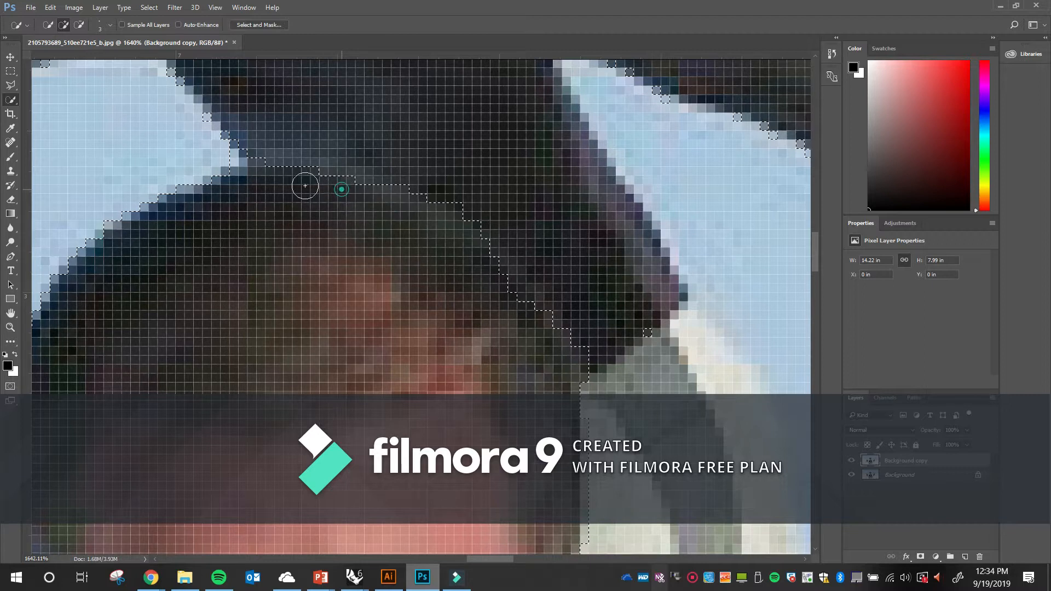
left_click(336, 189)
left_click_drag(174, 100, 161, 82)
Step: Subtract the patch of white ground beneath the front man's forearm, below the woman in the brown jacket, from the selection
left_click_drag(301, 127, 362, 306)
scroll(343, 241, "down", 4)
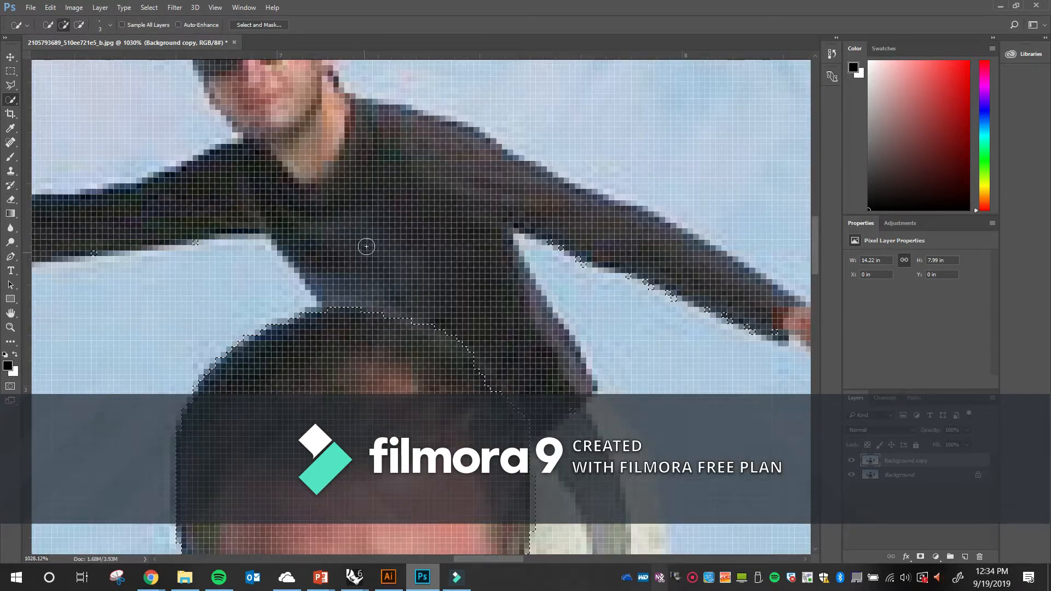
scroll(367, 246, "down", 5)
scroll(336, 370, "up", 5)
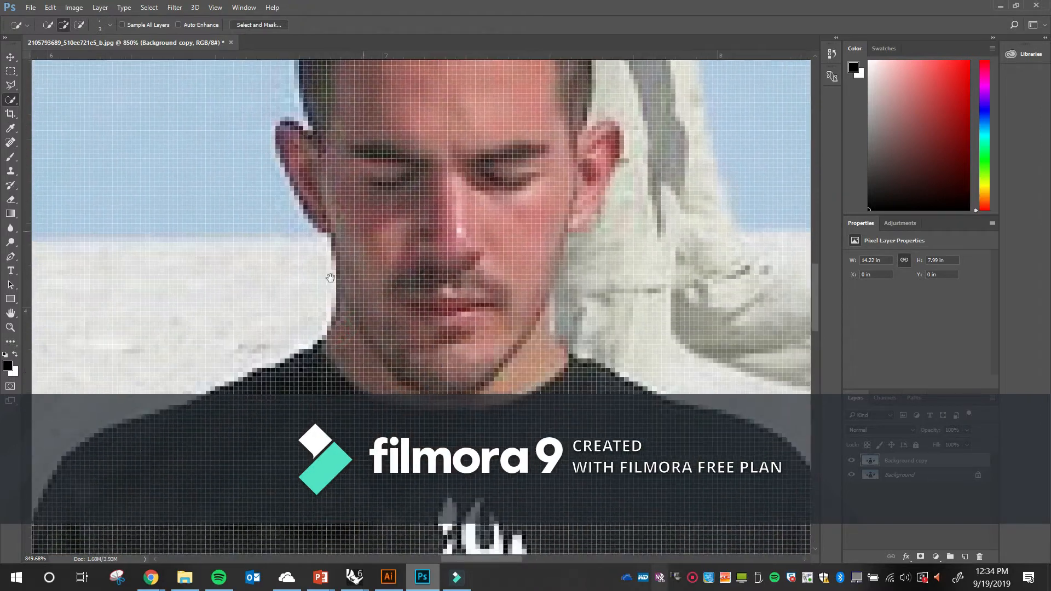
left_click_drag(330, 278, 345, 234)
scroll(349, 249, "down", 6)
left_click_drag(301, 433, 316, 164)
left_click_drag(216, 385, 464, 249)
left_click_drag(315, 311, 347, 298)
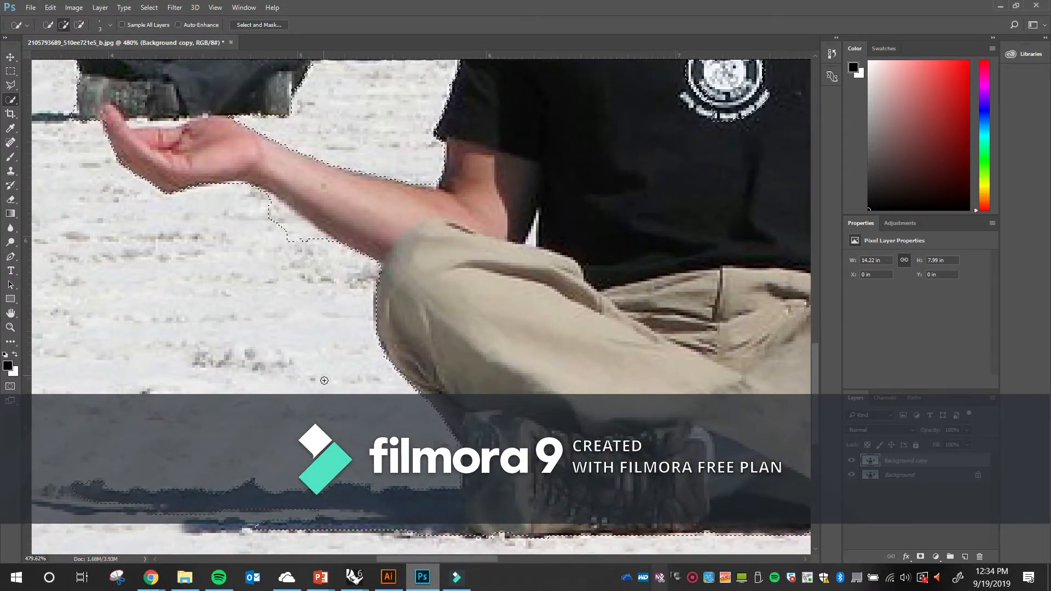
left_click_drag(379, 388, 406, 365)
scroll(306, 193, "up", 3)
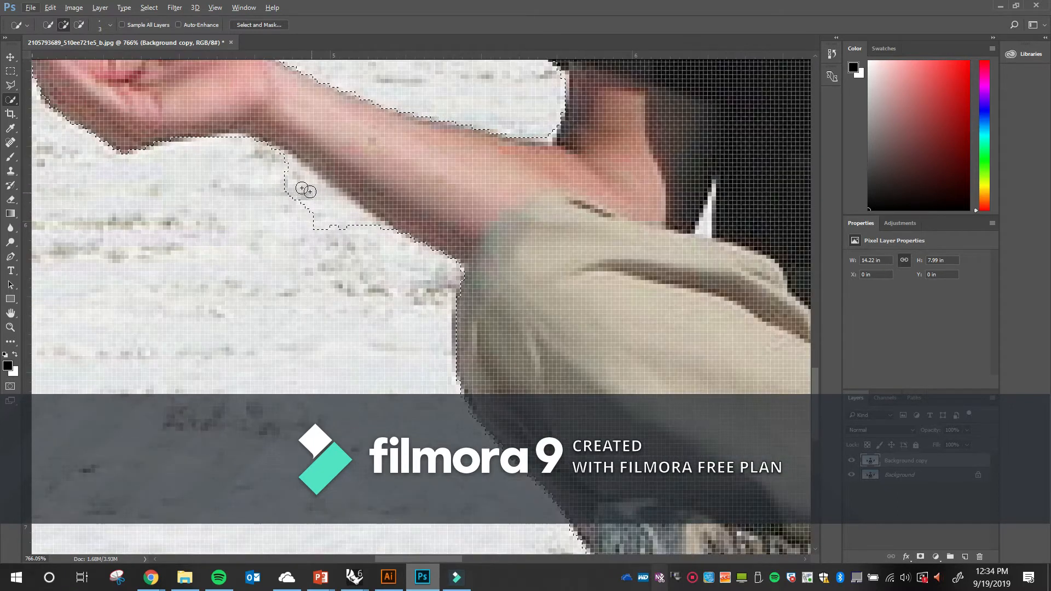
left_click_drag(356, 228, 304, 196)
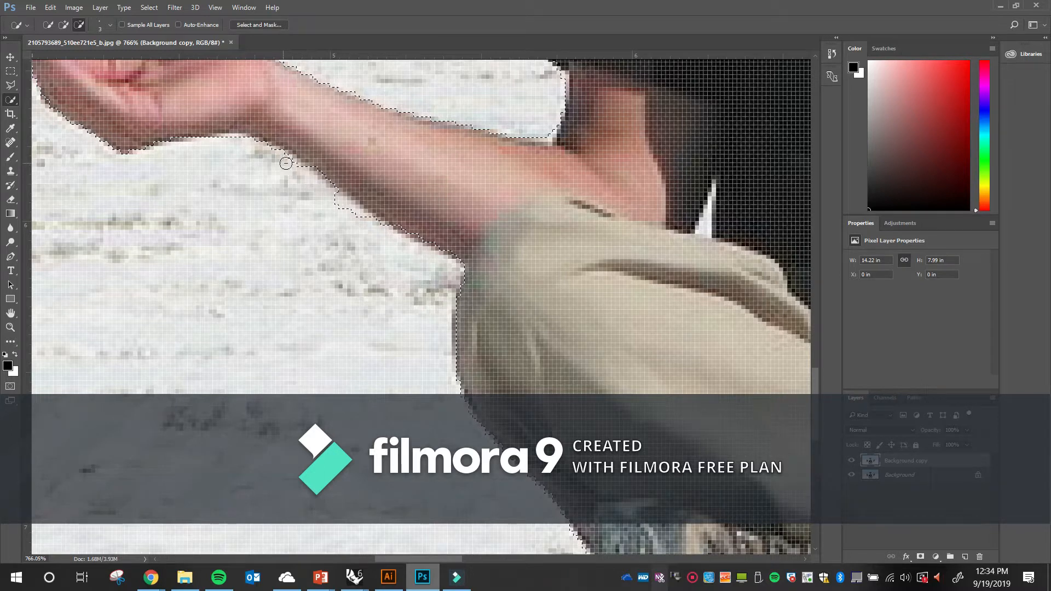
scroll(362, 223, "down", 2)
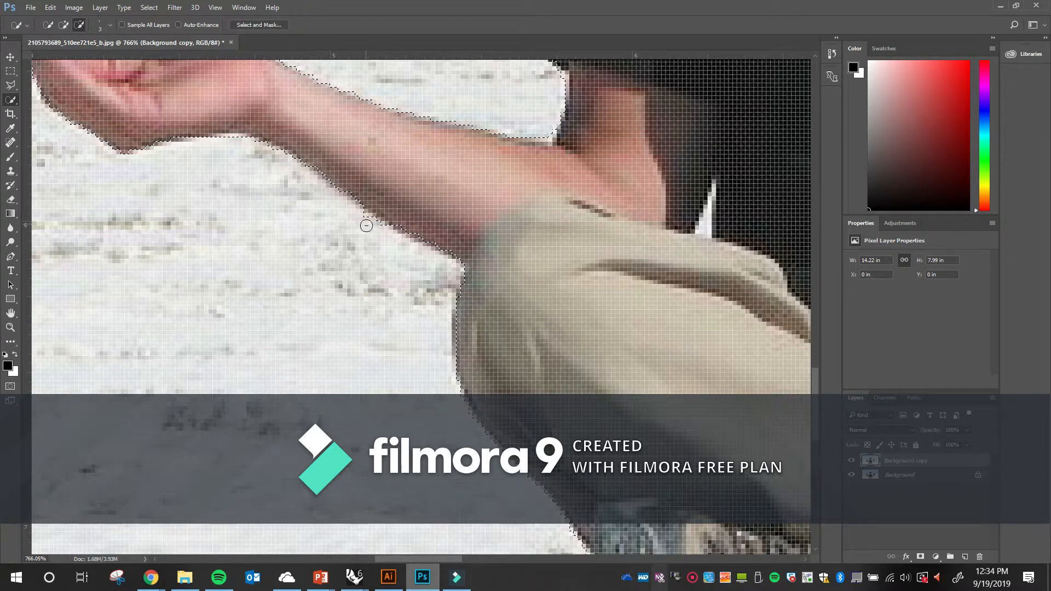
mouse_move(359, 230)
left_mouse_down()
mouse_move(411, 350)
mouse_move(405, 333)
mouse_move(432, 265)
mouse_move(467, 279)
left_mouse_up()
Step: Subtract the ground shadow beside the front man's shoe and check the selection edge around his hand with the watch
left_click_drag(128, 387, 142, 356)
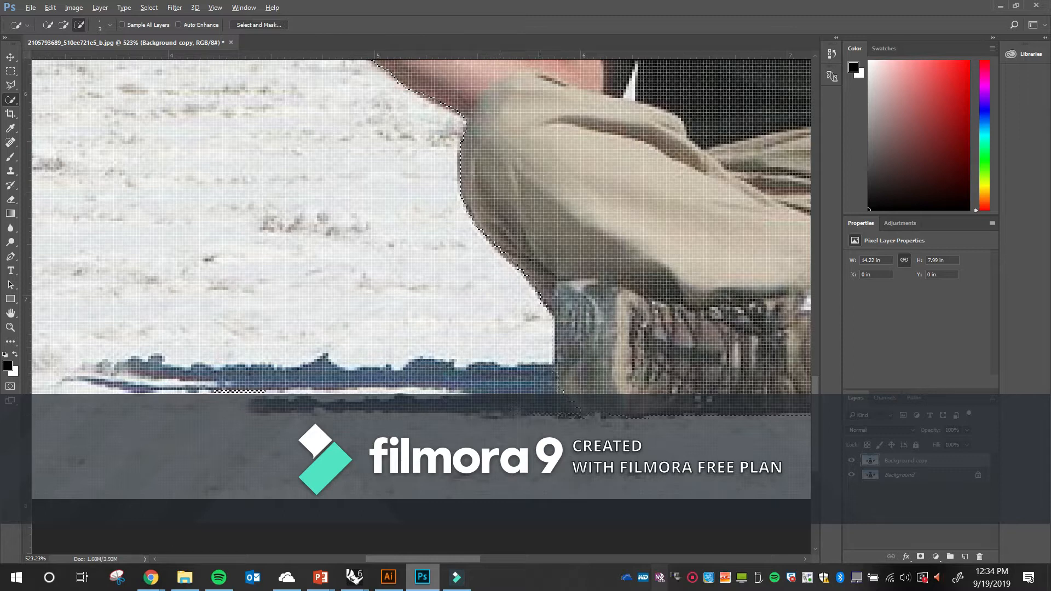
mouse_move(574, 414)
left_mouse_down()
mouse_move(564, 389)
mouse_move(290, 382)
left_mouse_up()
left_click_drag(553, 311, 467, 364)
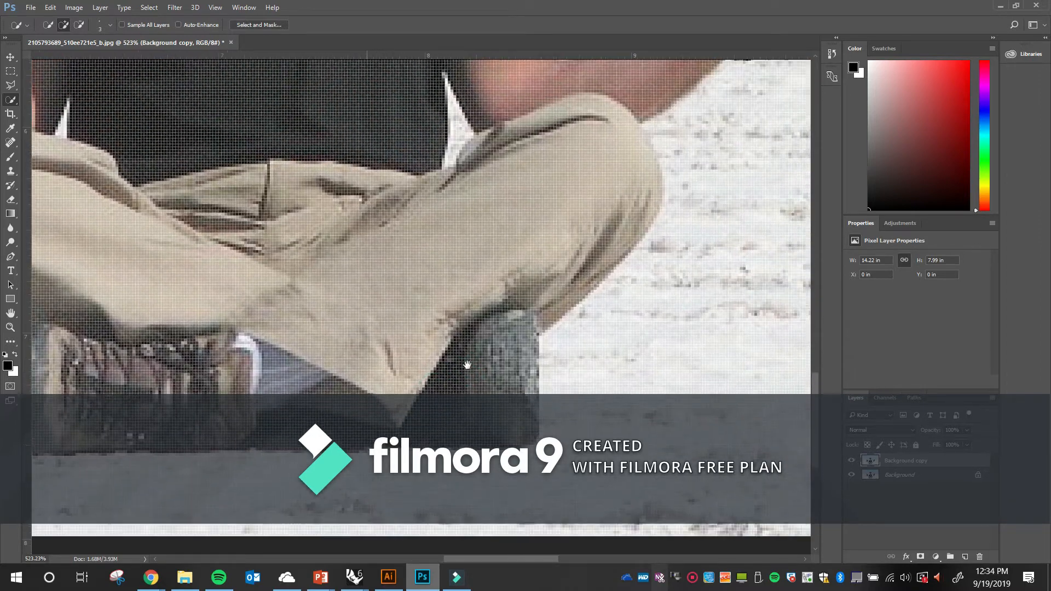
left_click_drag(486, 297, 376, 379)
left_click_drag(537, 270, 457, 363)
scroll(516, 329, "up", 5)
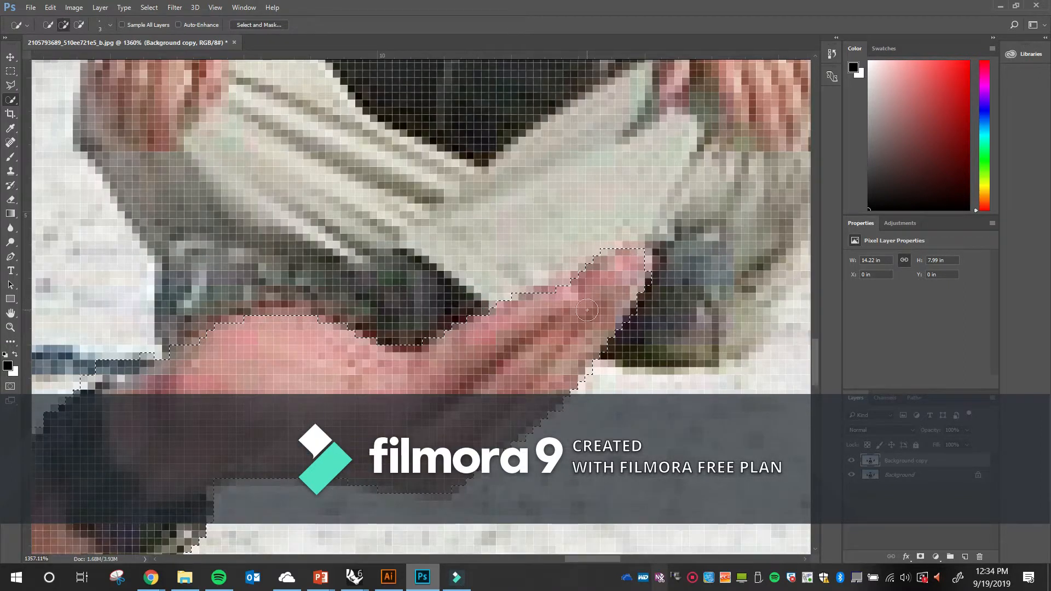
scroll(645, 261, "down", 6)
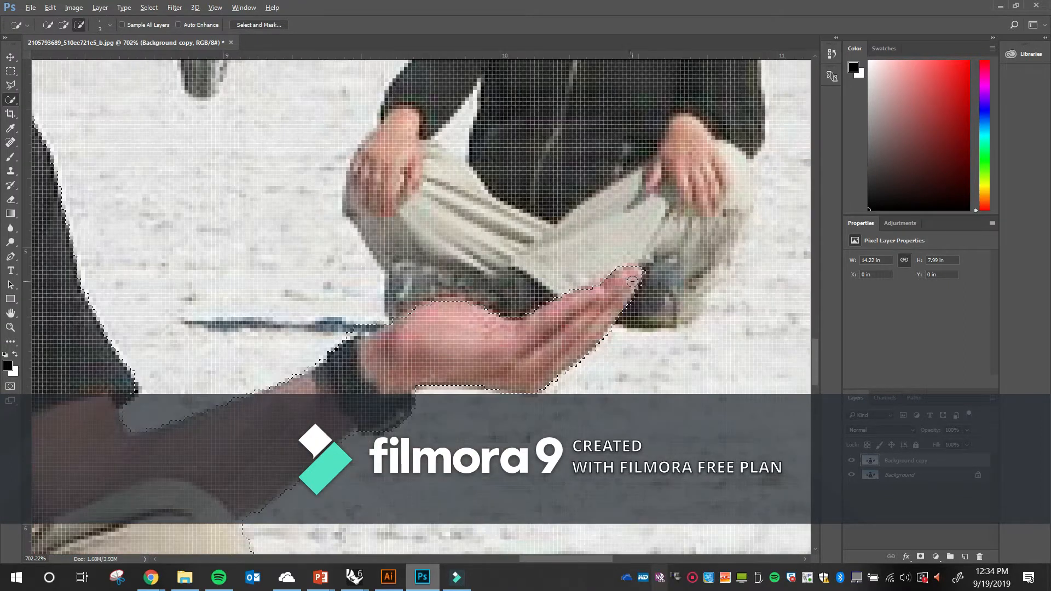
scroll(582, 290, "down", 3)
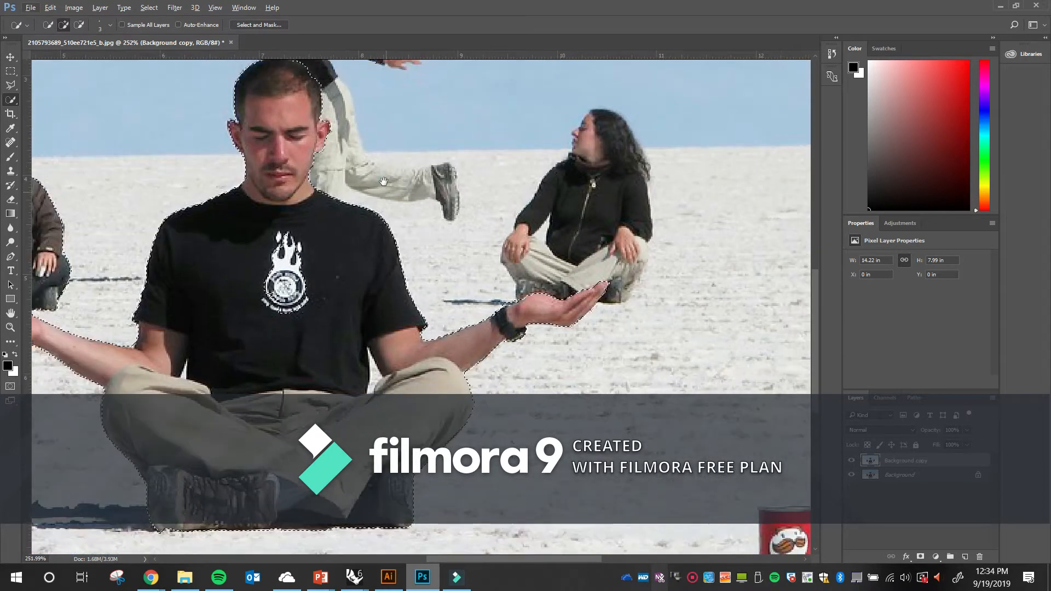
Step: Subtract the remaining sliver of background between the front man's hair and the background man's shirt and trousers
left_click_drag(382, 178, 458, 344)
scroll(390, 241, "up", 5)
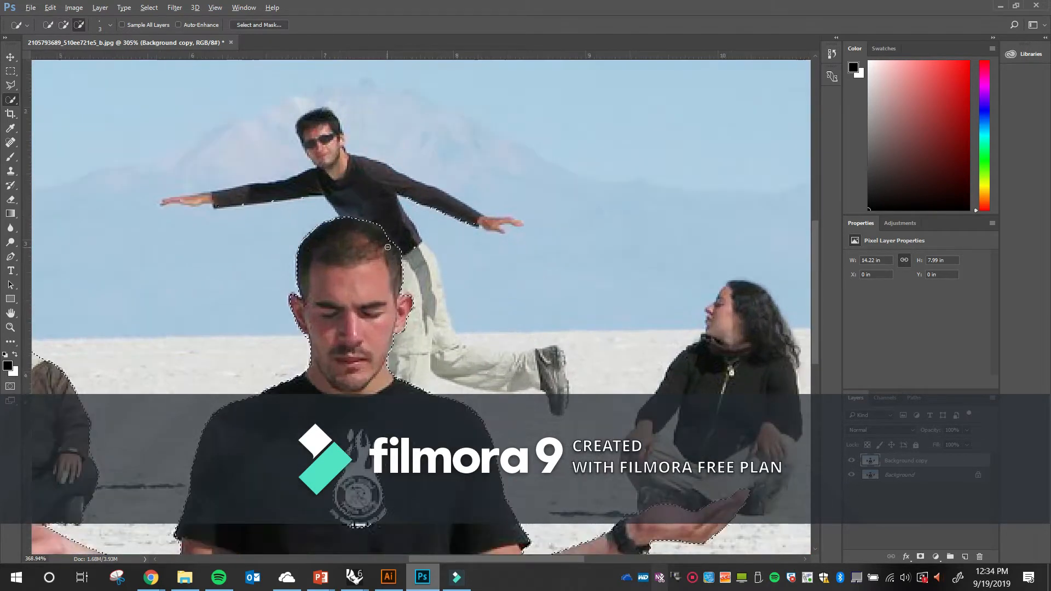
scroll(391, 241, "up", 2)
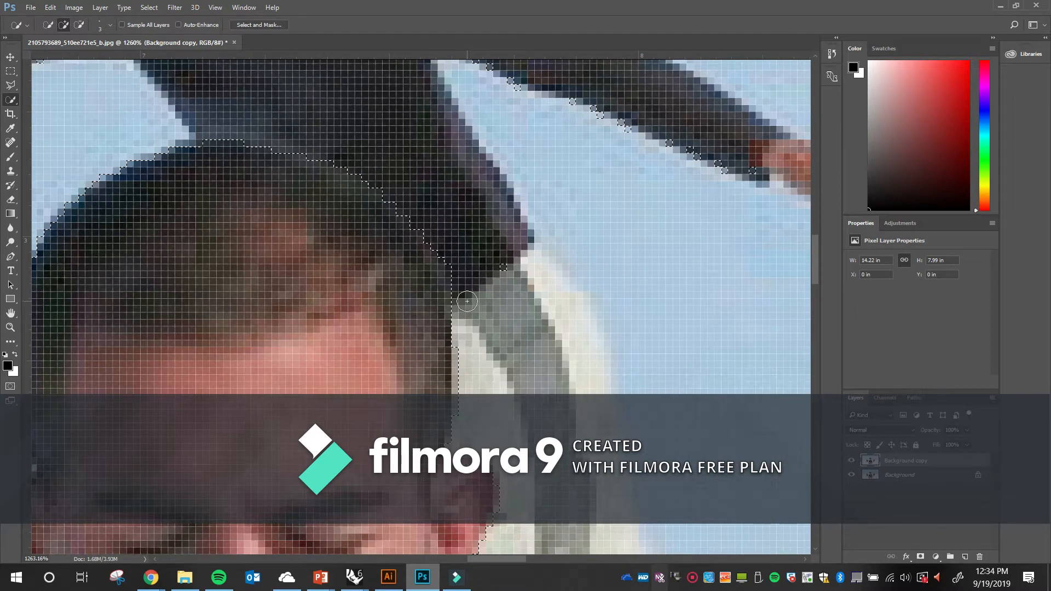
left_click(458, 275, "alt")
scroll(481, 267, "down", 4)
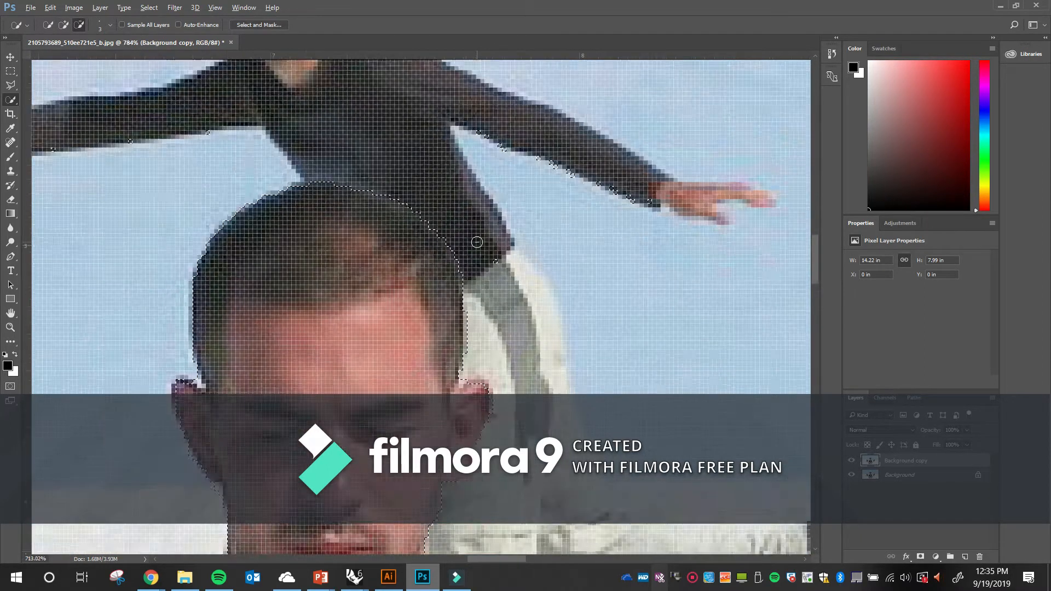
Step: Save the current selection as a new channel named front_dude
scroll(335, 296, "down", 4)
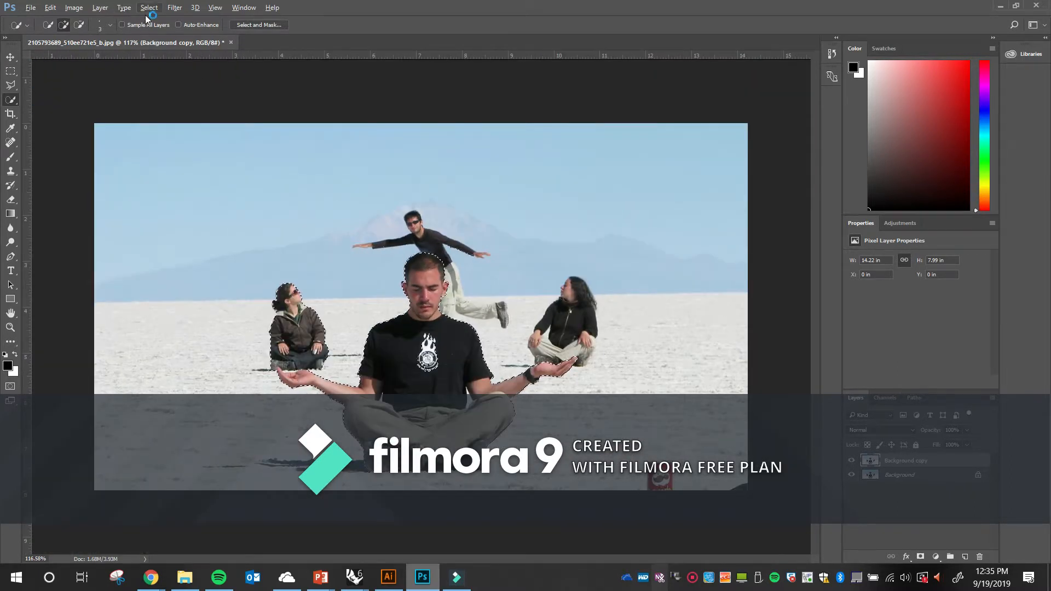
left_click(146, 8)
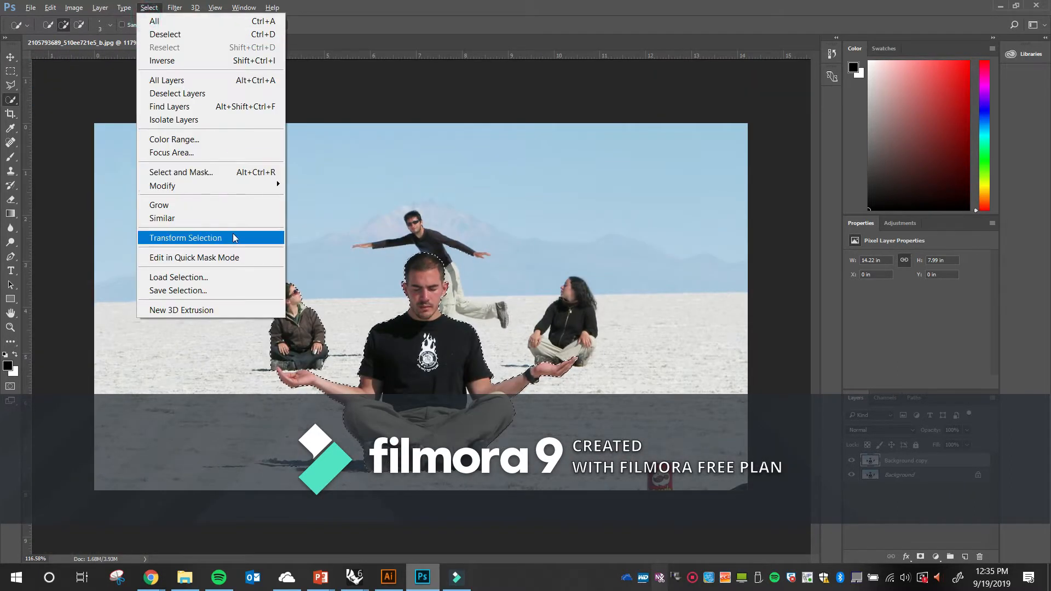
left_click(230, 290)
type("front_dude")
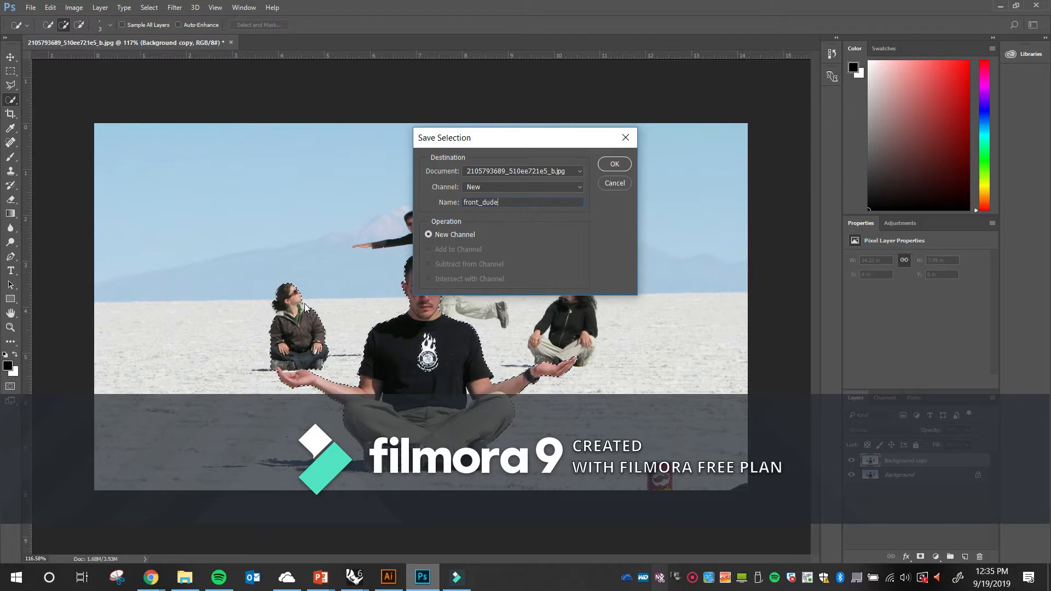
key("Return")
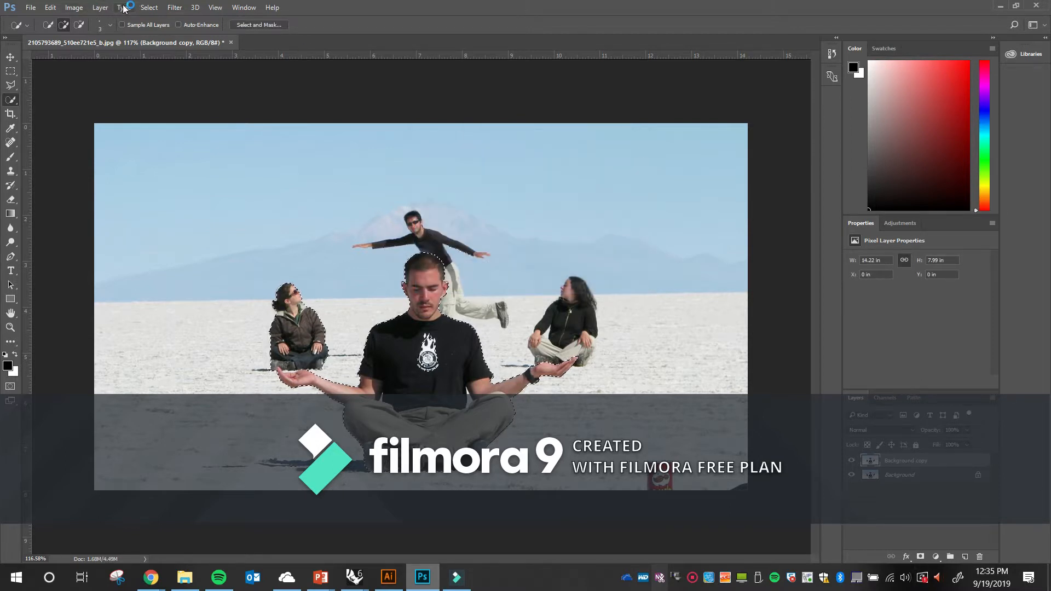
left_click(78, 9)
mouse_move(104, 41)
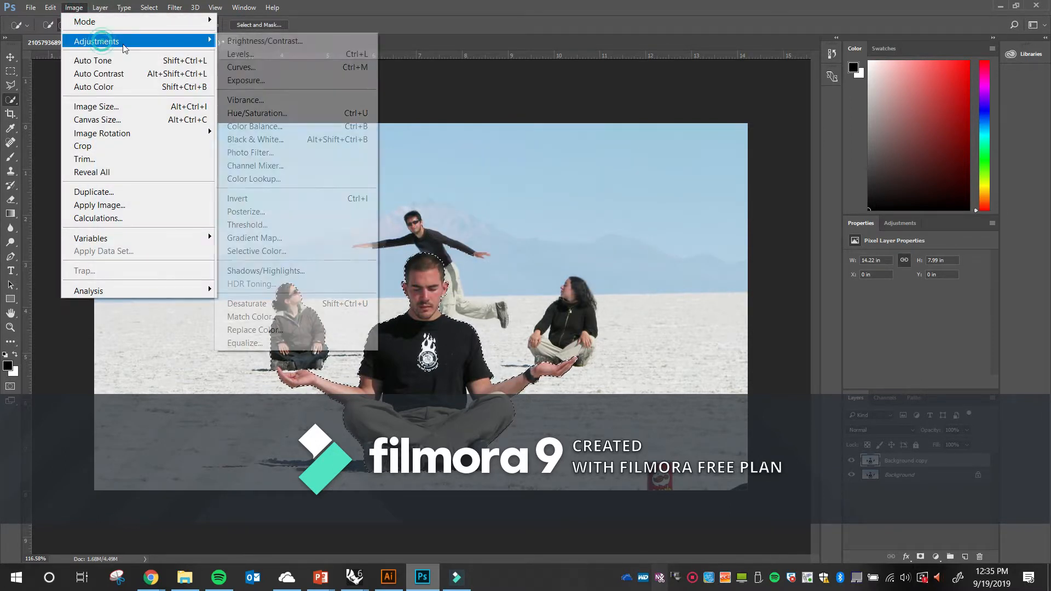
left_click(265, 40)
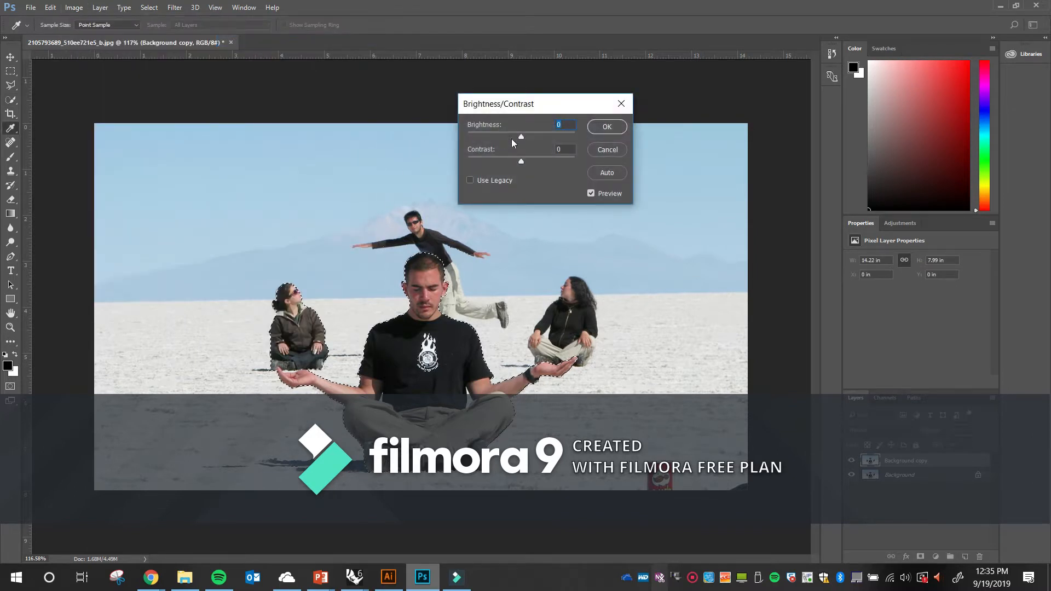
left_click_drag(531, 141, 547, 146)
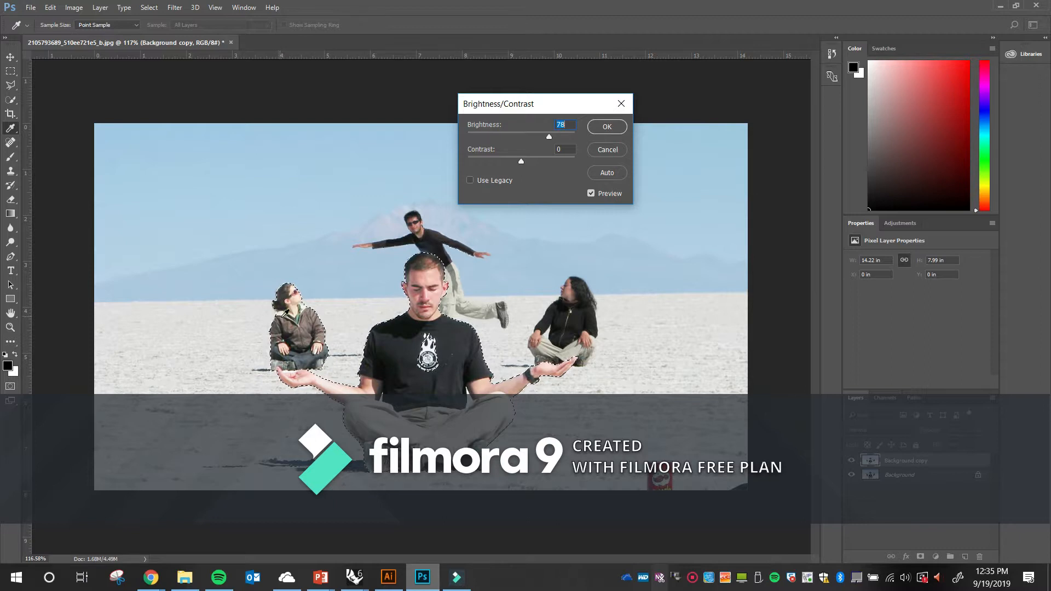
left_click(618, 154)
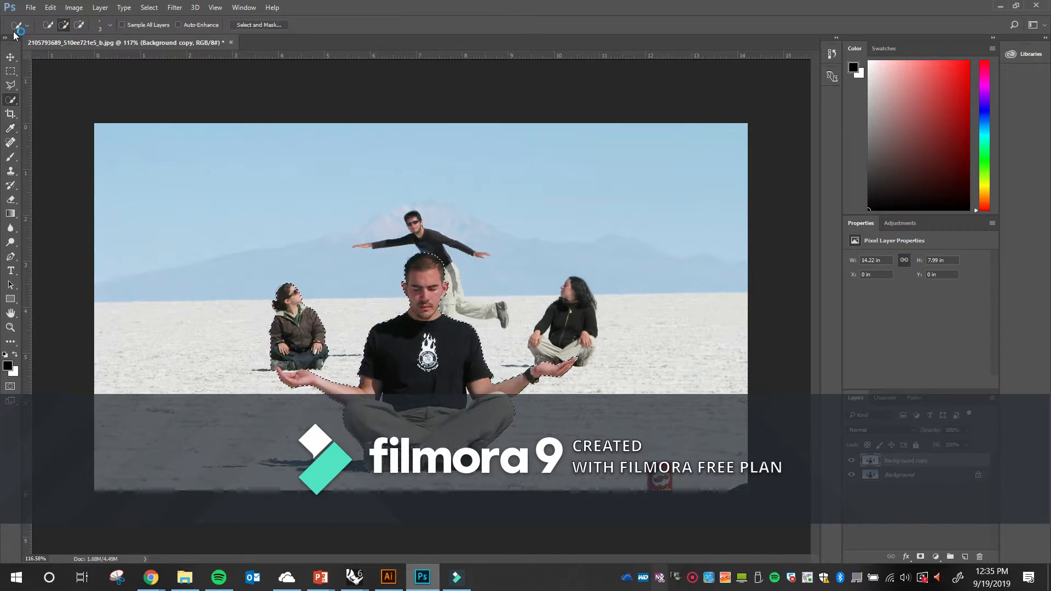
Step: Clear the current selection and load the saved front_dude channel as a new selection
left_click(11, 57)
key("ctrl+d")
left_click(150, 8)
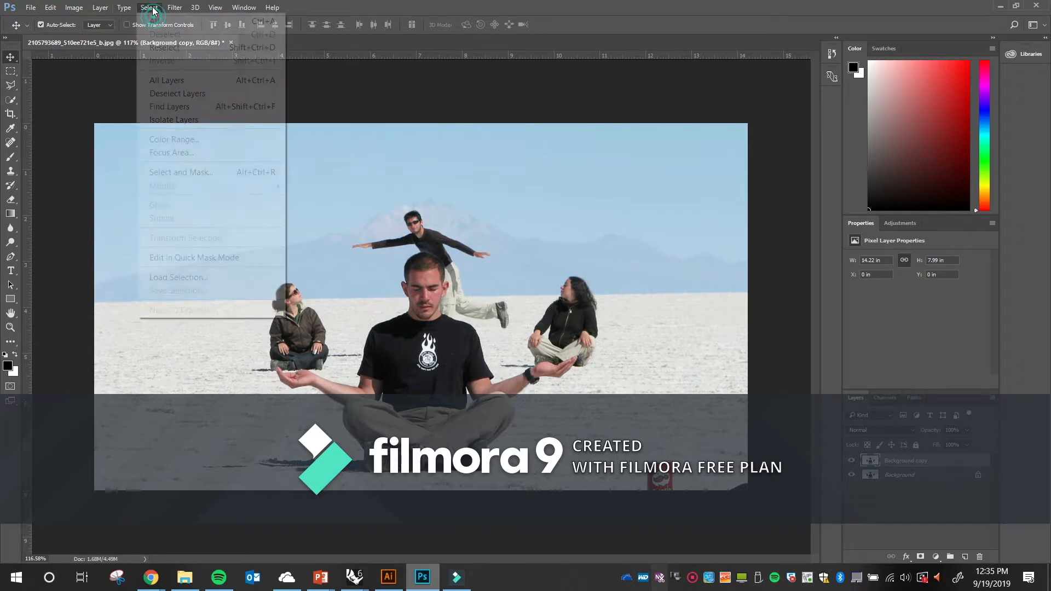
left_click(207, 282)
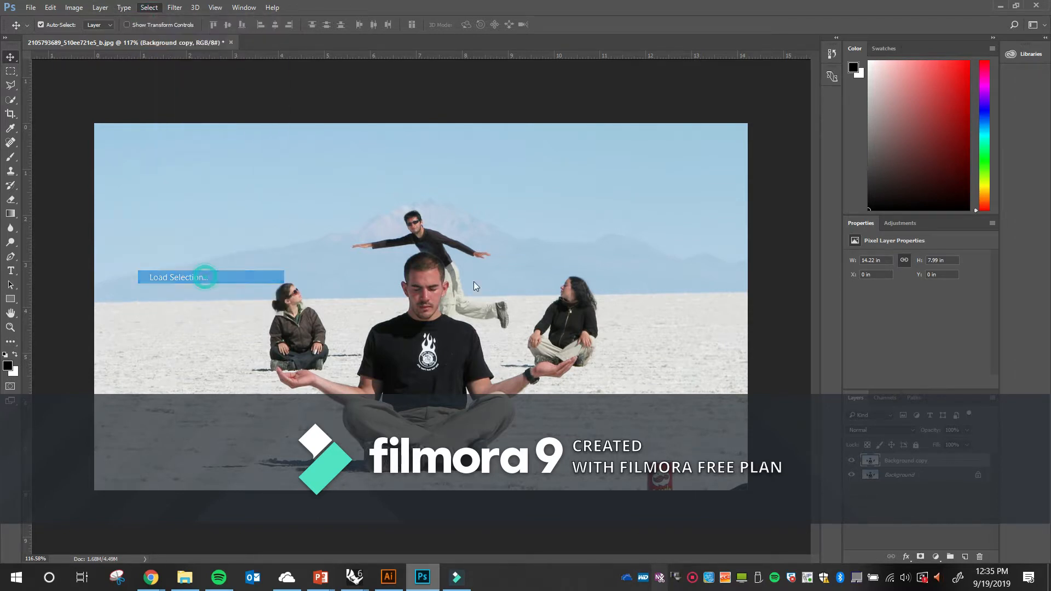
left_click(497, 191)
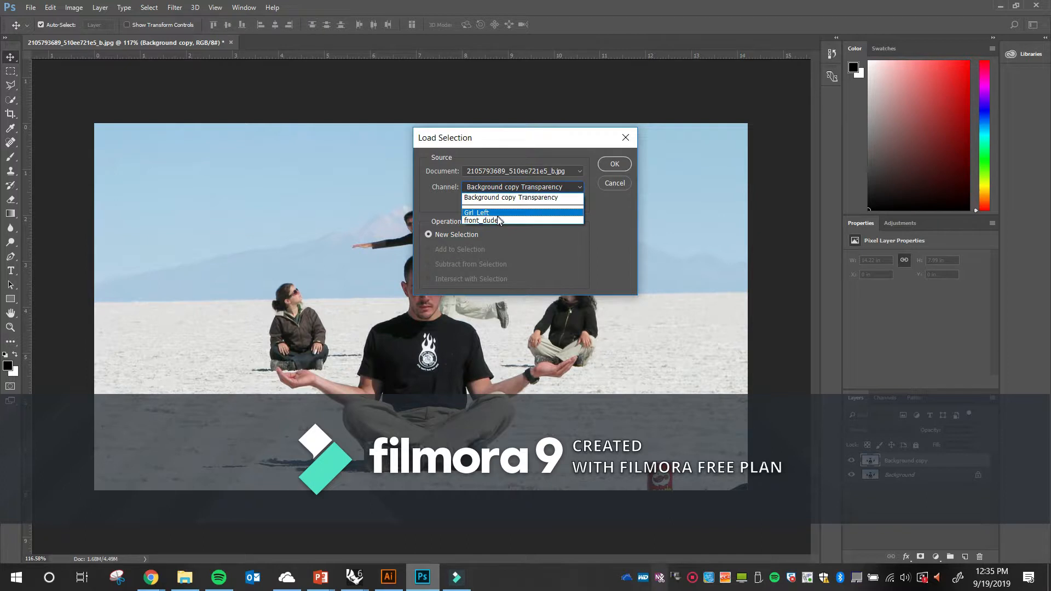
left_click(497, 220)
left_click(606, 164)
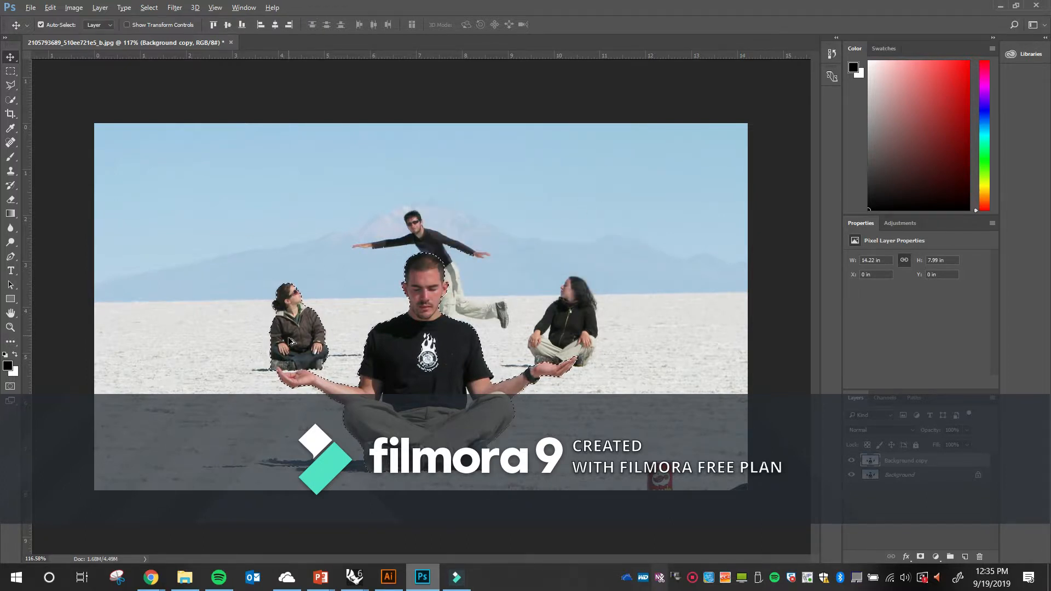
Step: Subtract the seated woman in the brown jacket from the loaded selection with the Quick Selection tool
scroll(315, 345, "up", 5)
scroll(339, 377, "down", 3)
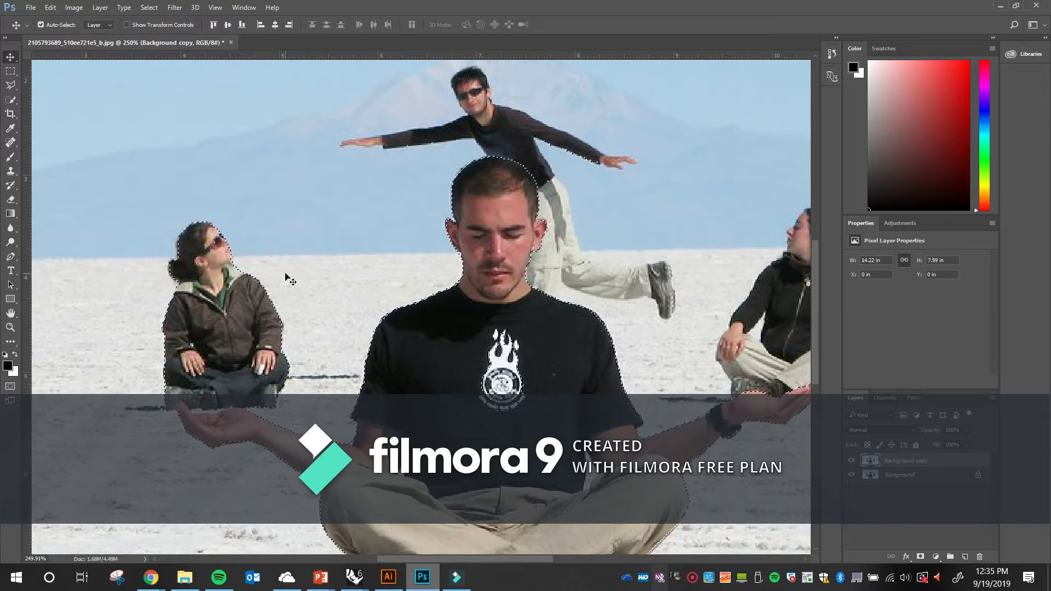
key("w")
key("alt")
left_click_drag(278, 383, 284, 314)
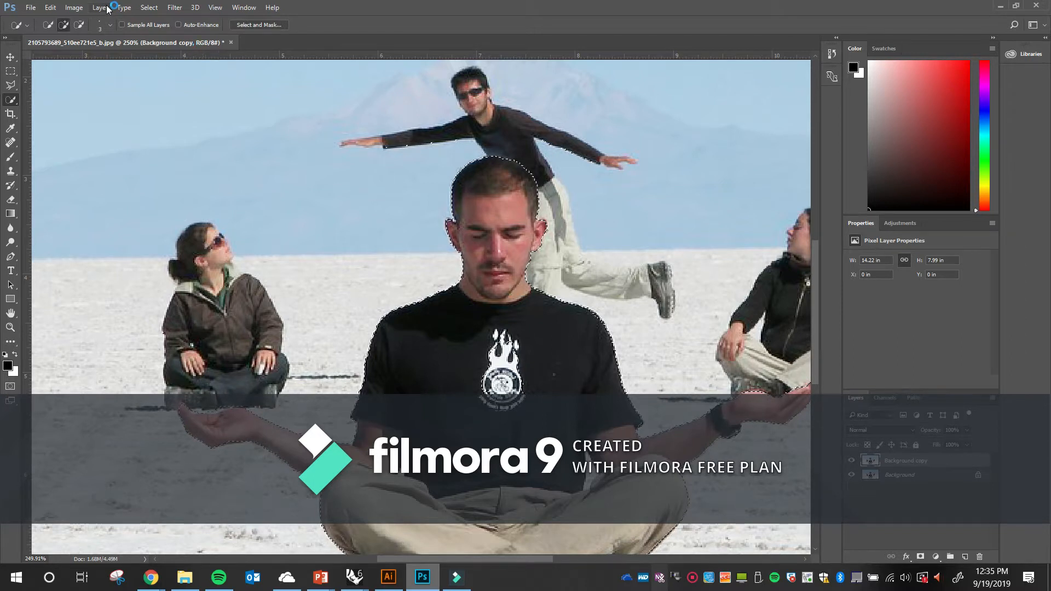
Step: Save the corrected selection over the existing front_dude channel using the Replace Channel operation
left_click(149, 8)
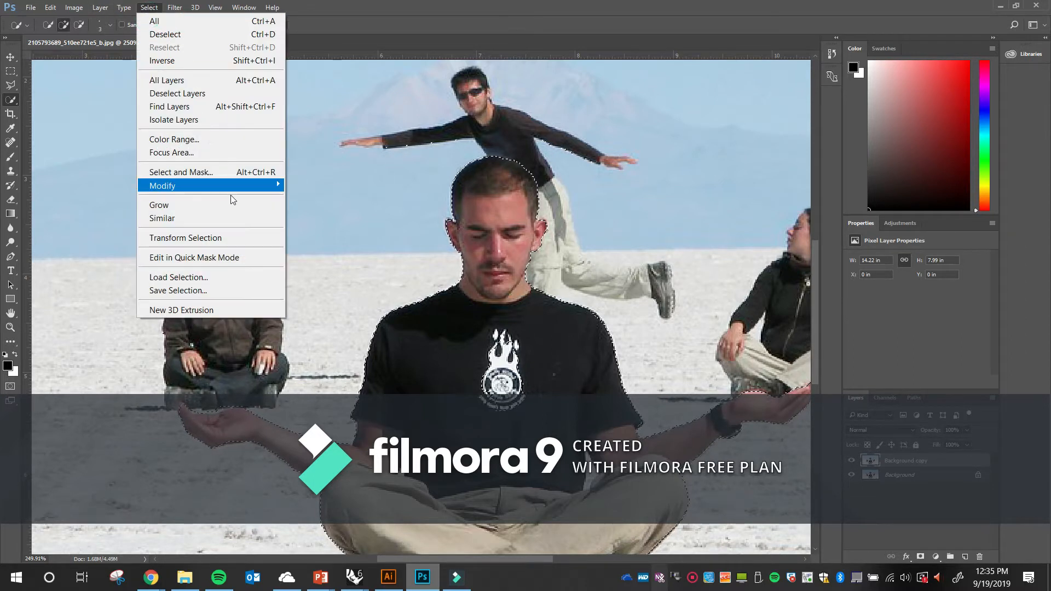
left_click(216, 291)
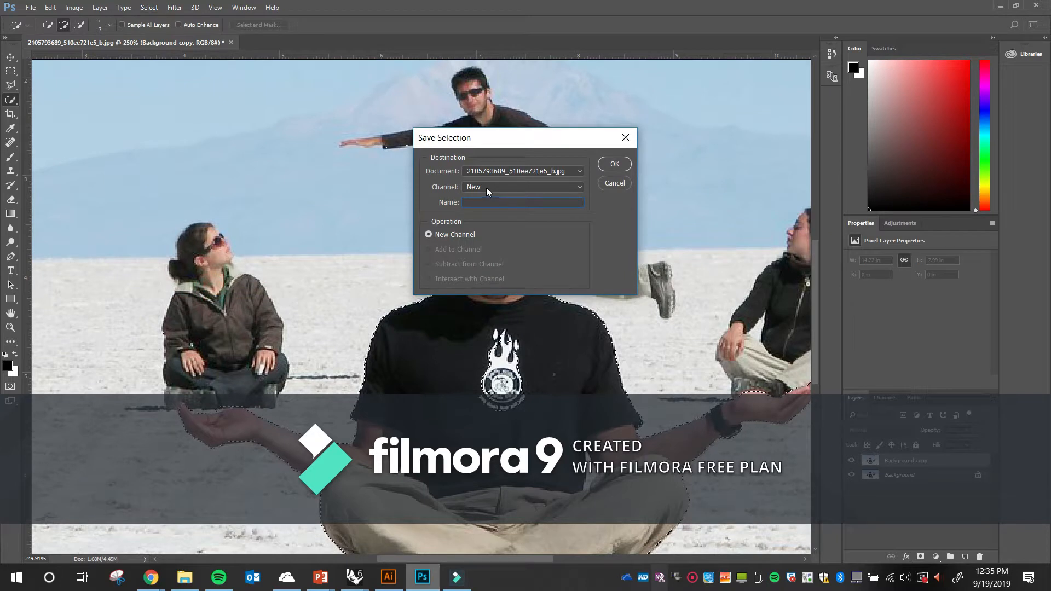
left_click(513, 170)
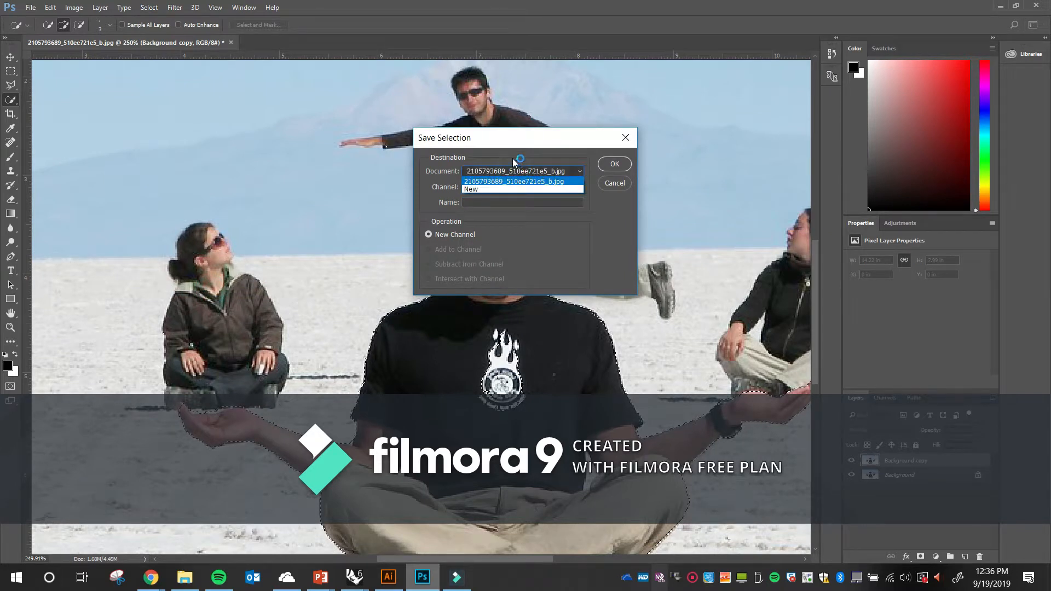
left_click(513, 160)
left_click(515, 186)
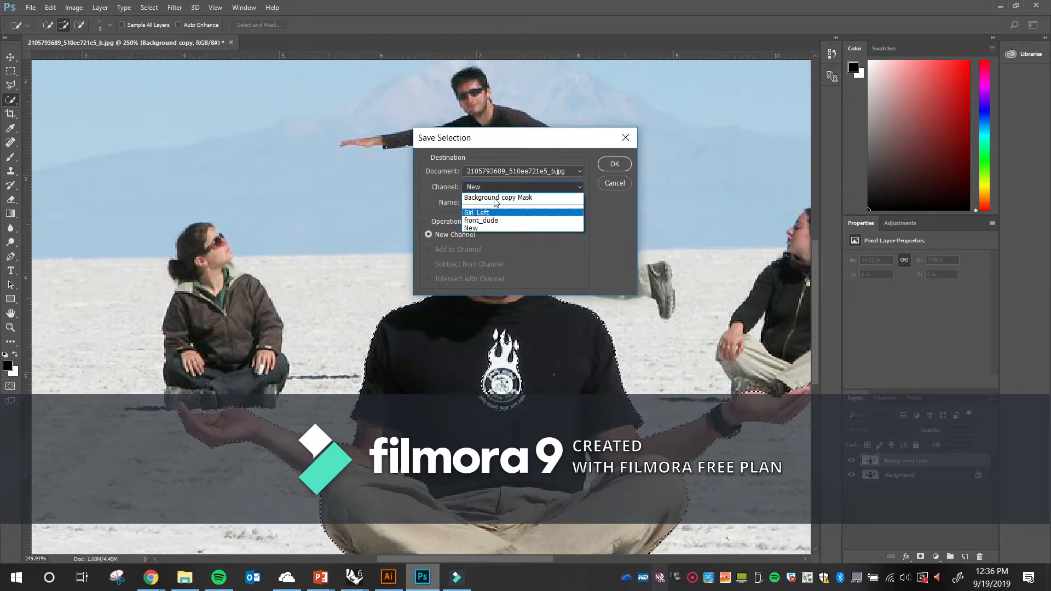
left_click(499, 222)
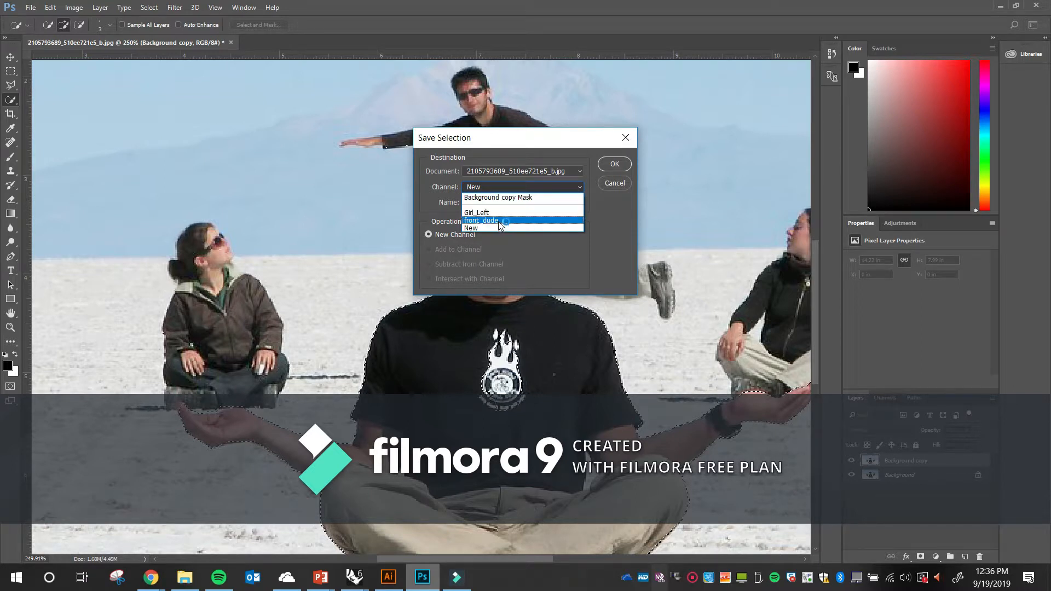
left_click(499, 222)
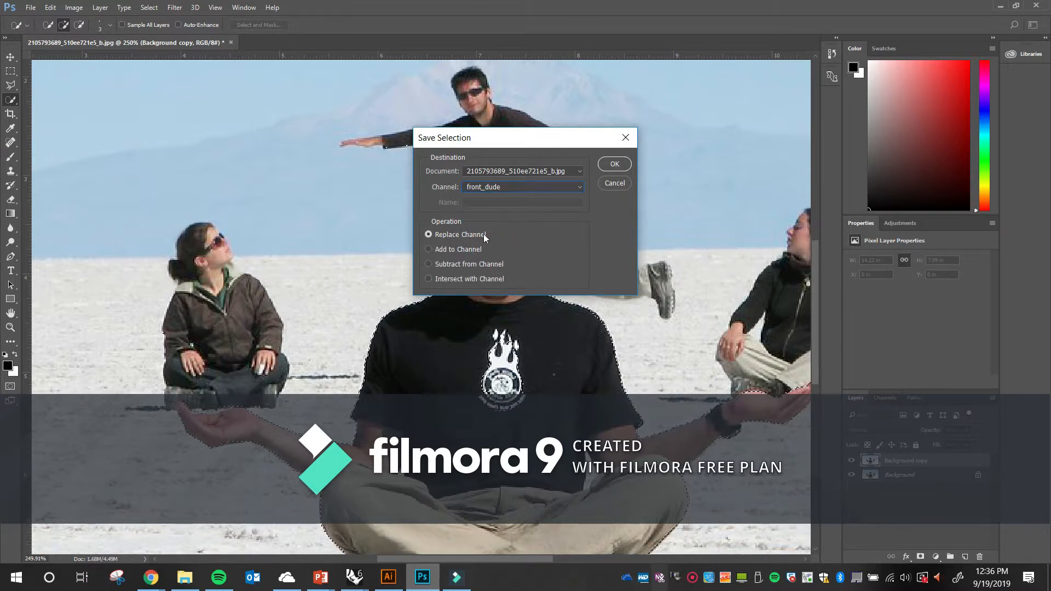
left_click(614, 164)
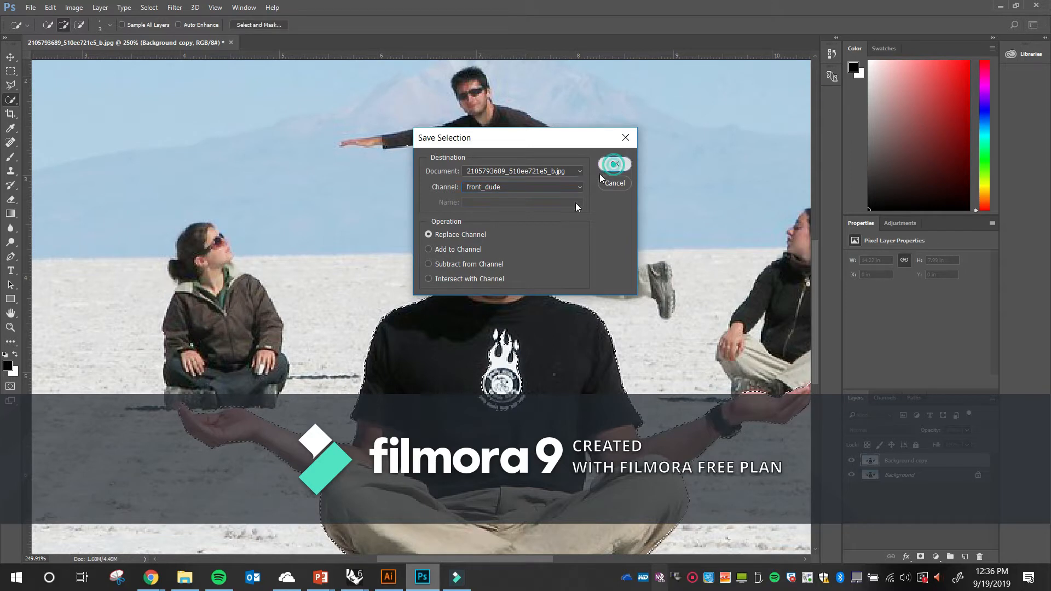
Step: Deselect everything and reload the updated front_dude channel as a new selection
scroll(368, 247, "down", 5)
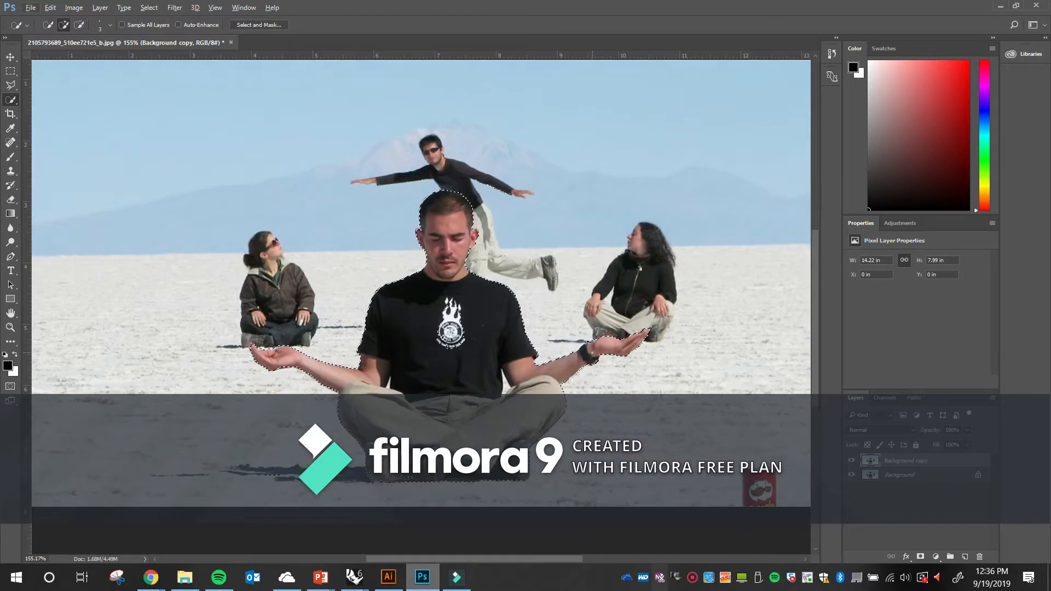
key("ctrl+d")
left_click(147, 7)
left_click(239, 276)
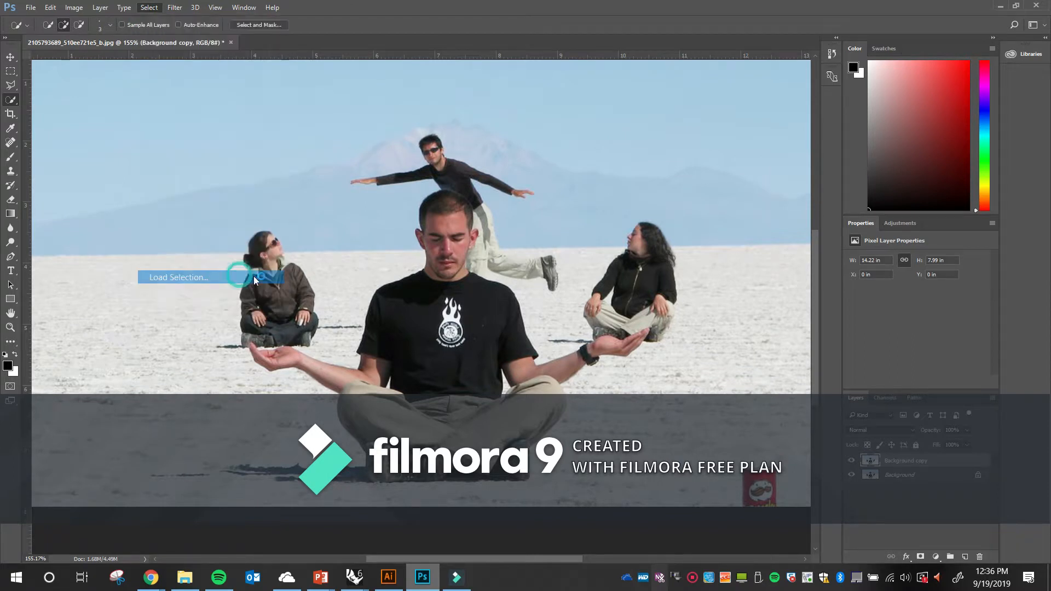
left_click(509, 187)
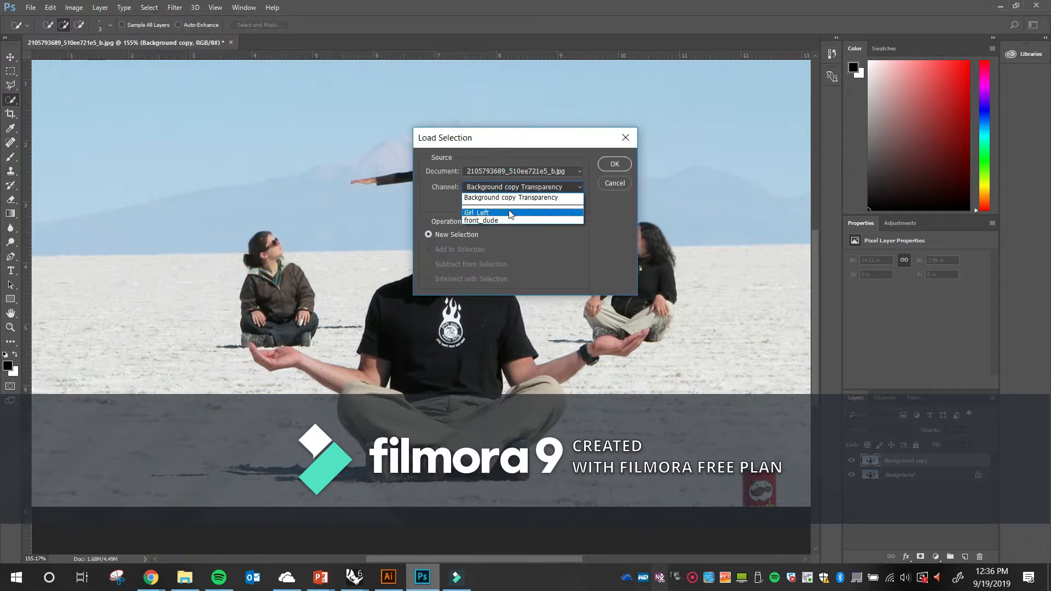
left_click(507, 220)
left_click(602, 166)
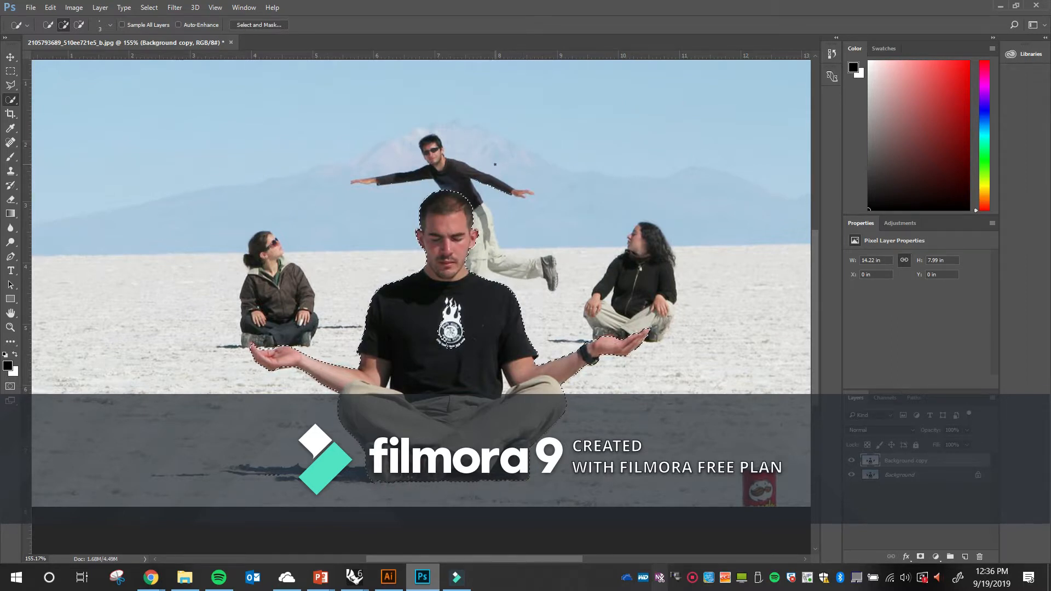
Step: Brighten the selected front man with a Brightness/Contrast adjustment, setting brightness to 110
left_click(72, 8)
mouse_move(113, 44)
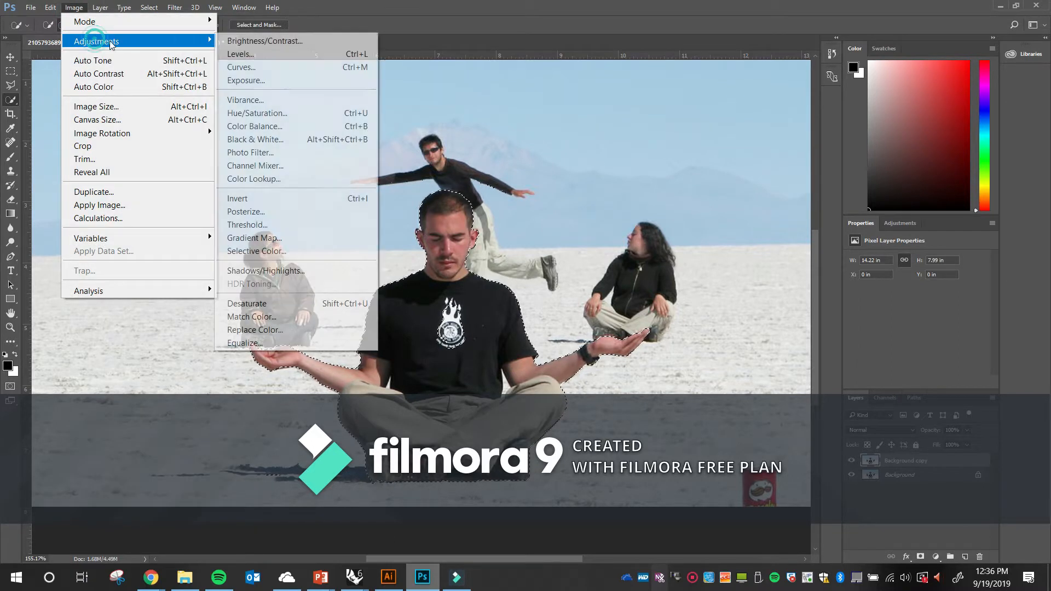
left_click(265, 41)
left_click_drag(521, 138, 562, 150)
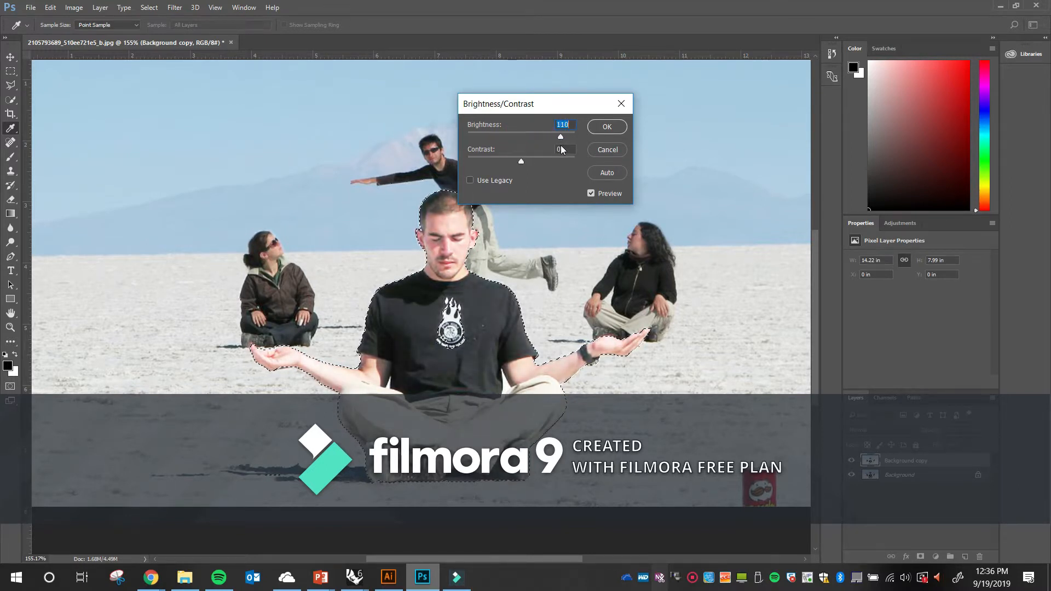
left_click(606, 127)
key("w")
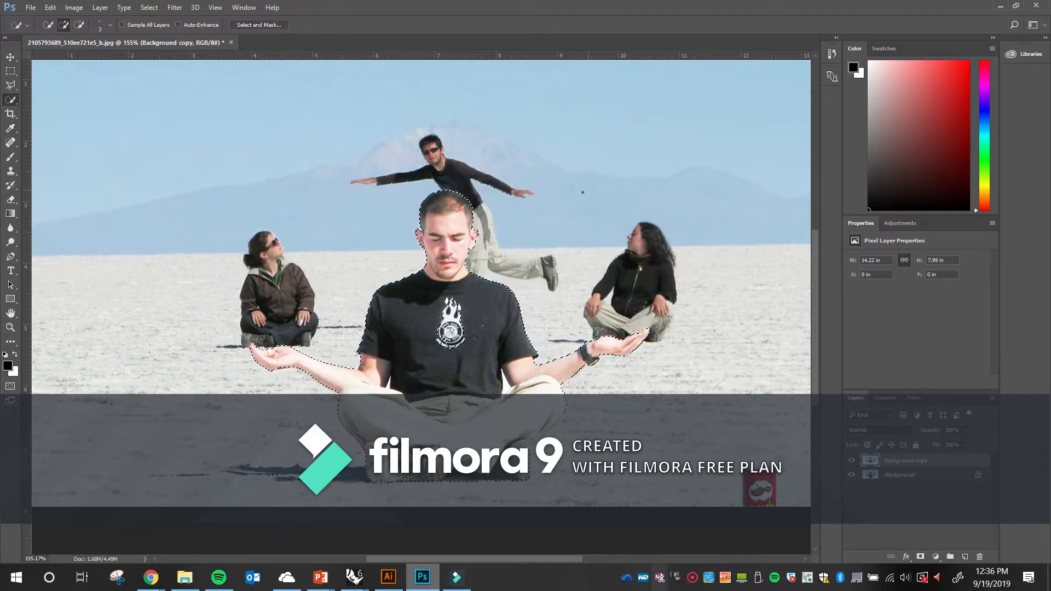
Step: Apply an Exposure adjustment to the front man with exposure 0, offset +0.0394 and gamma correction 0.60, and clear the selection
left_click(74, 7)
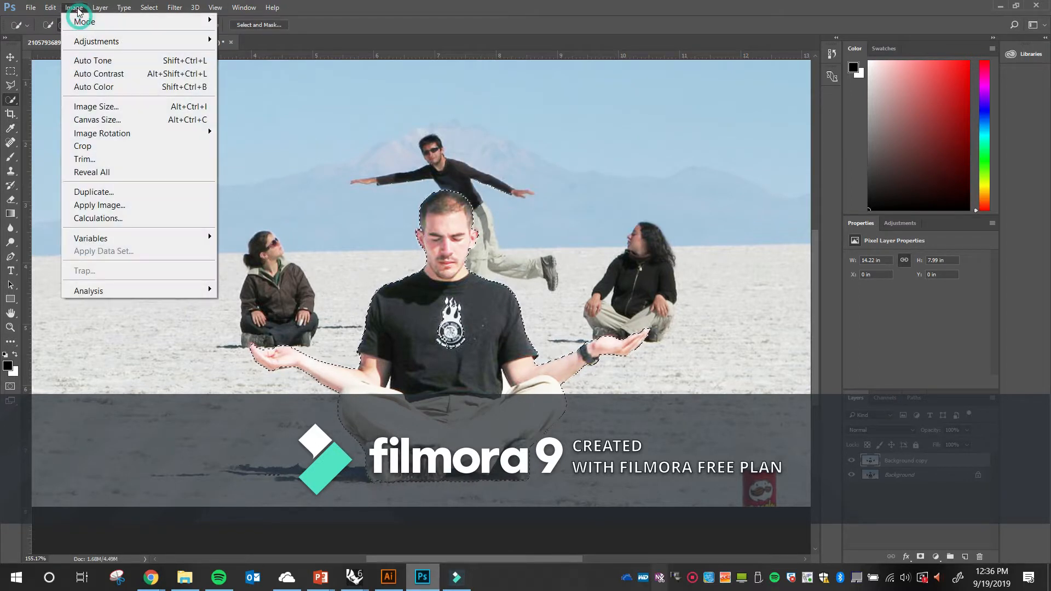
mouse_move(100, 44)
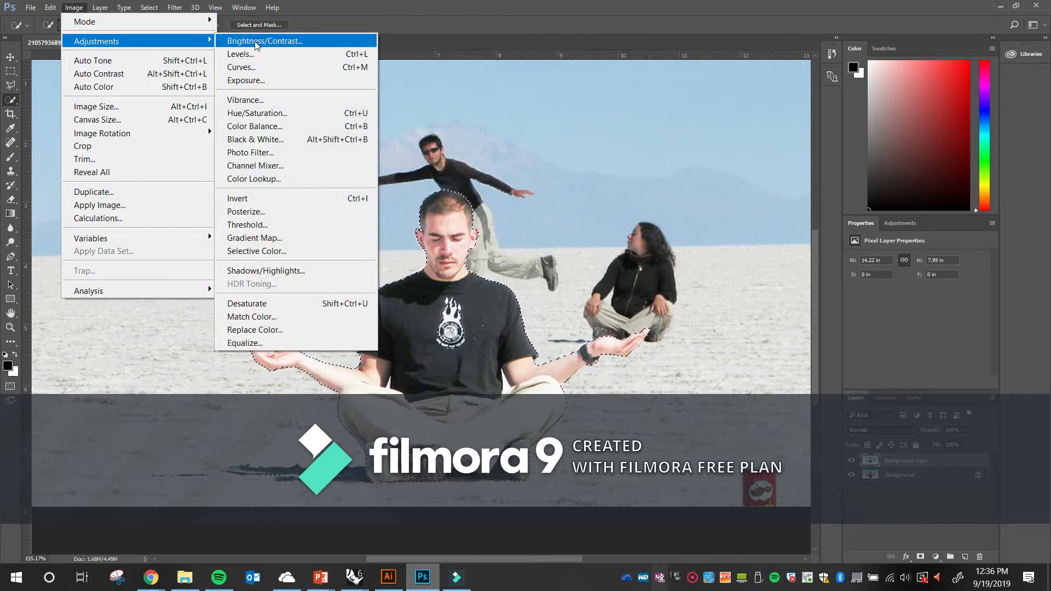
left_click(263, 80)
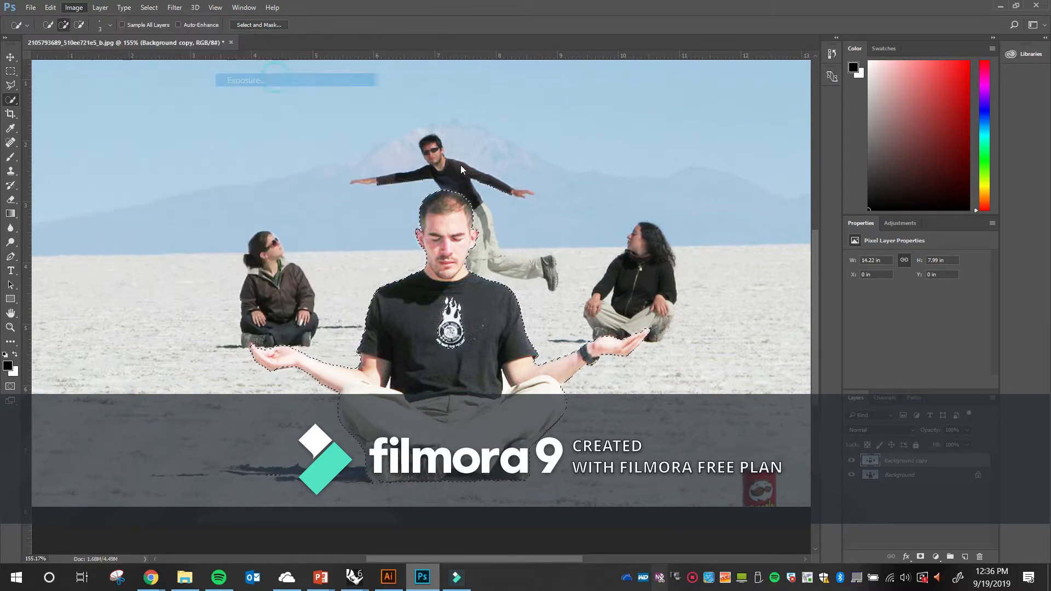
left_click_drag(539, 155, 692, 88)
mouse_move(652, 142)
left_mouse_down()
mouse_move(679, 144)
mouse_move(625, 144)
mouse_move(688, 137)
mouse_move(649, 145)
mouse_move(672, 147)
mouse_move(663, 143)
left_mouse_up()
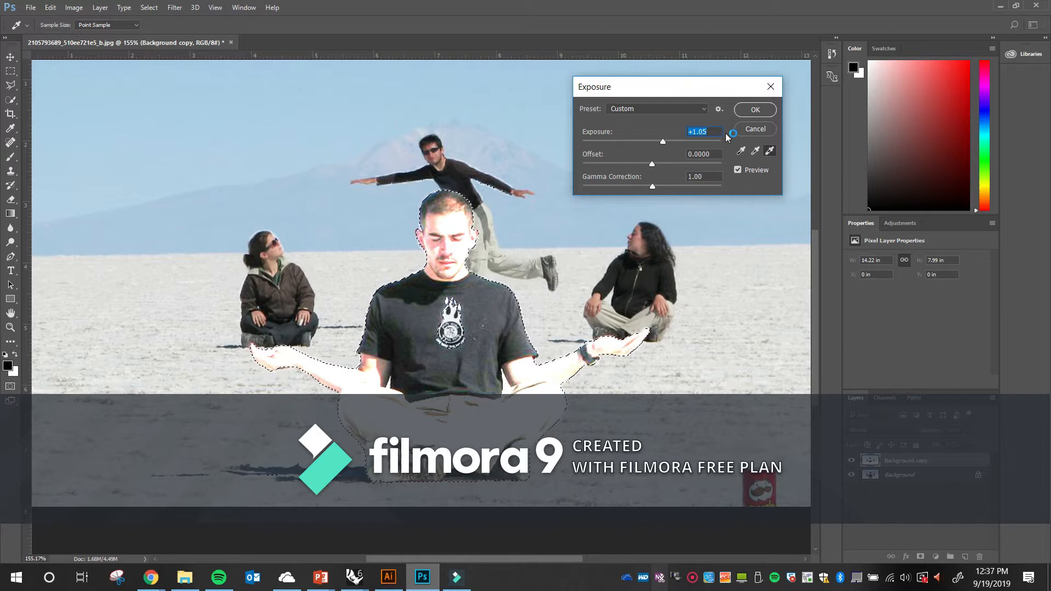
type("0")
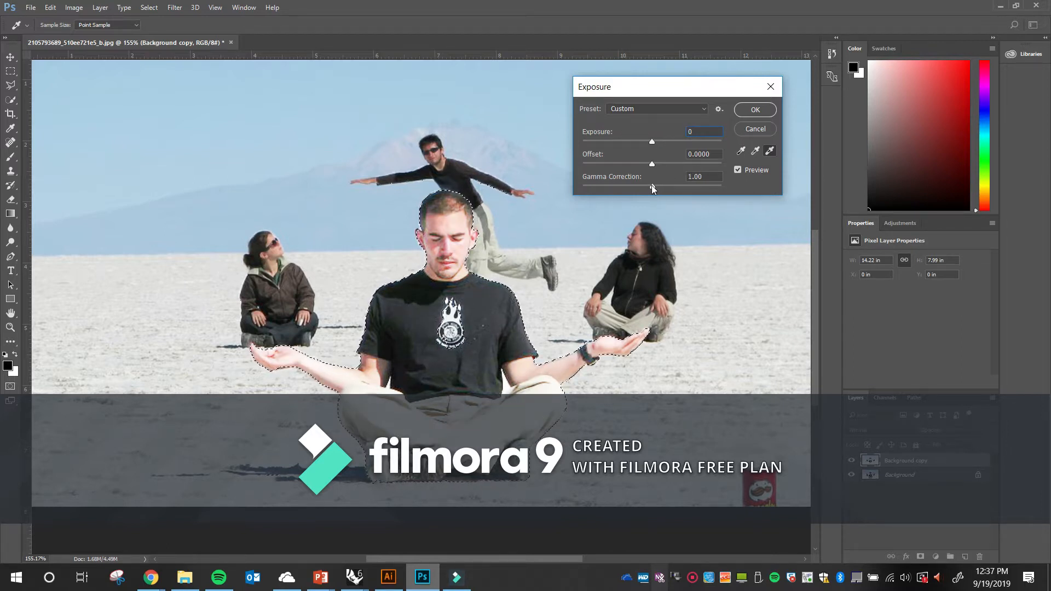
key("Up")
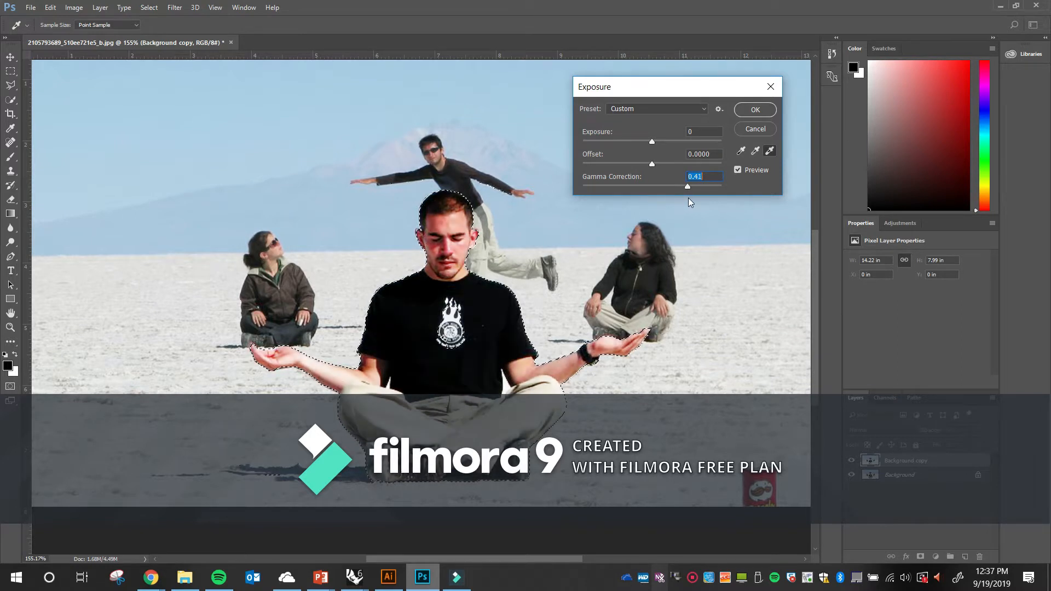
left_click_drag(671, 194, 675, 189)
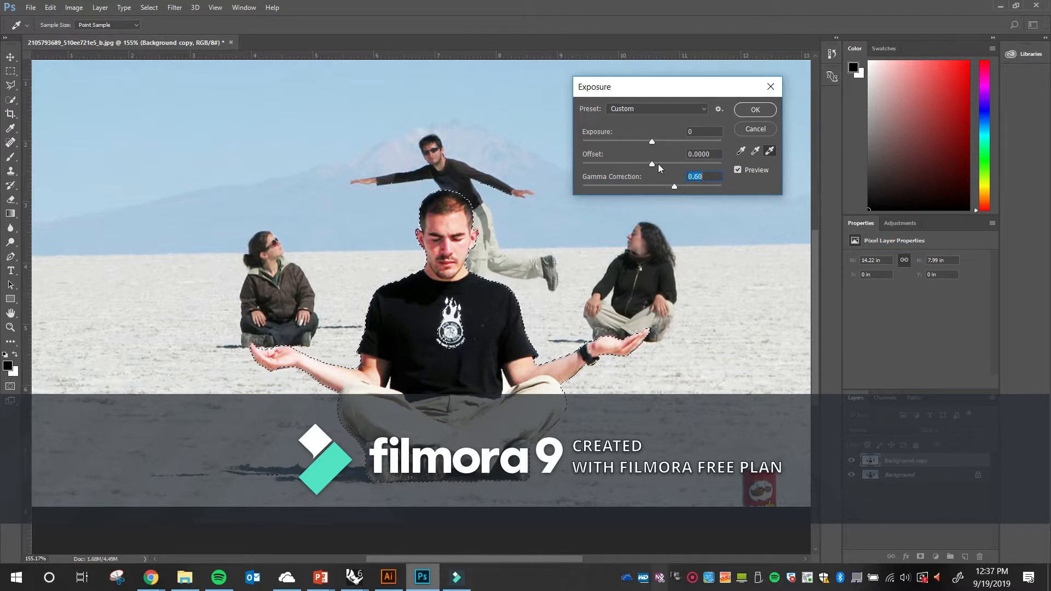
mouse_move(652, 164)
left_mouse_down()
mouse_move(691, 164)
mouse_move(648, 165)
mouse_move(665, 165)
mouse_move(648, 166)
mouse_move(658, 172)
left_mouse_up()
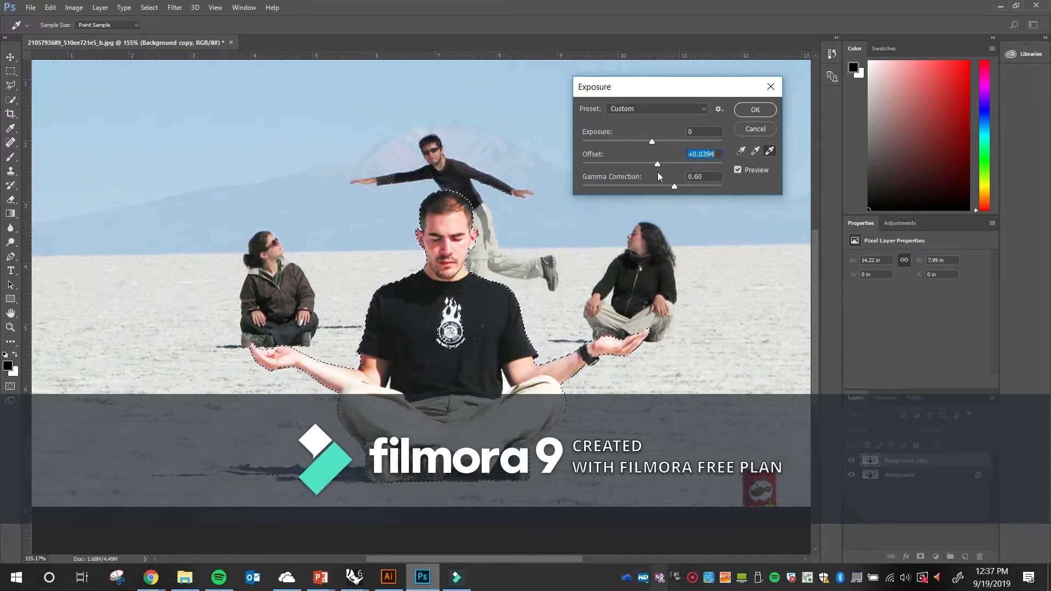
left_click(755, 110)
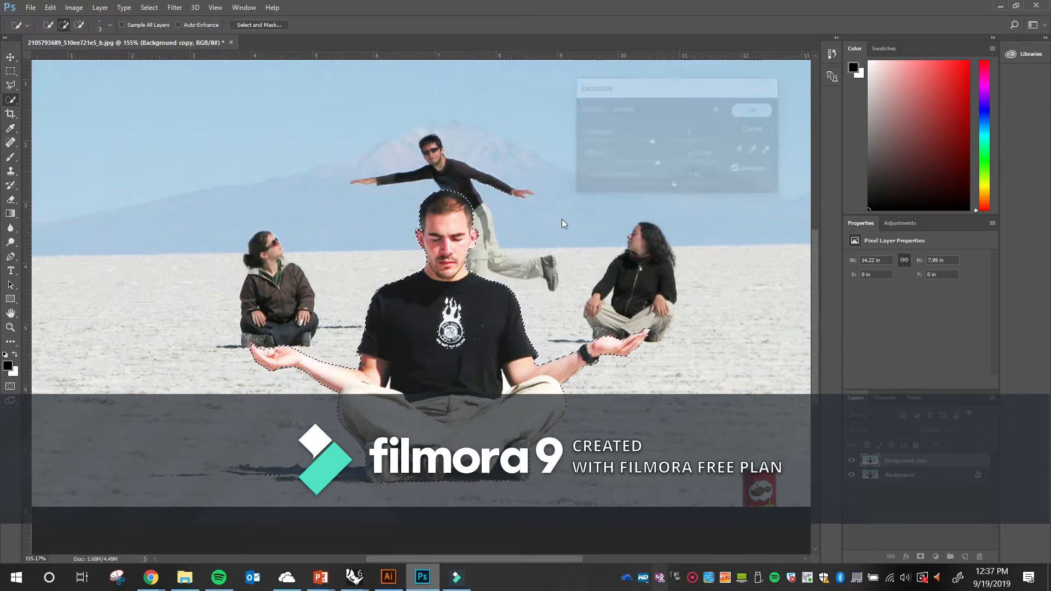
left_click(10, 57)
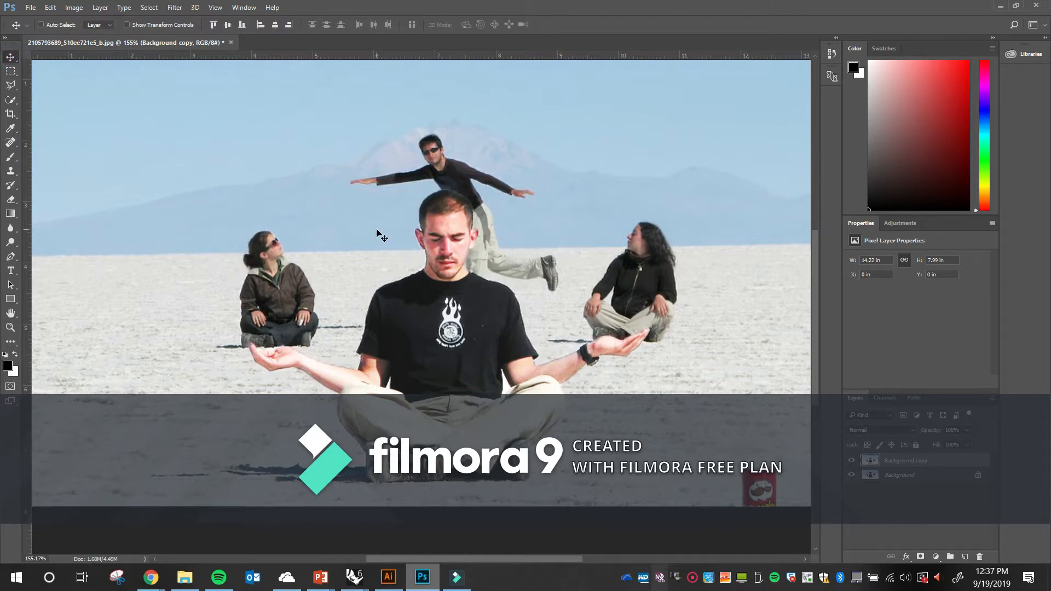
scroll(451, 245, "down", 3)
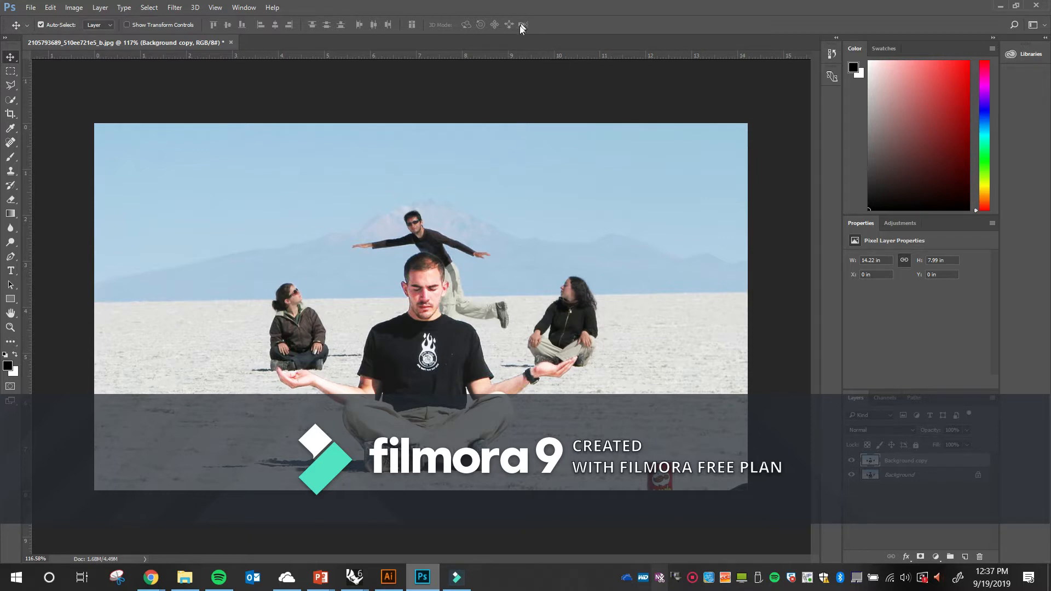
left_click(74, 8)
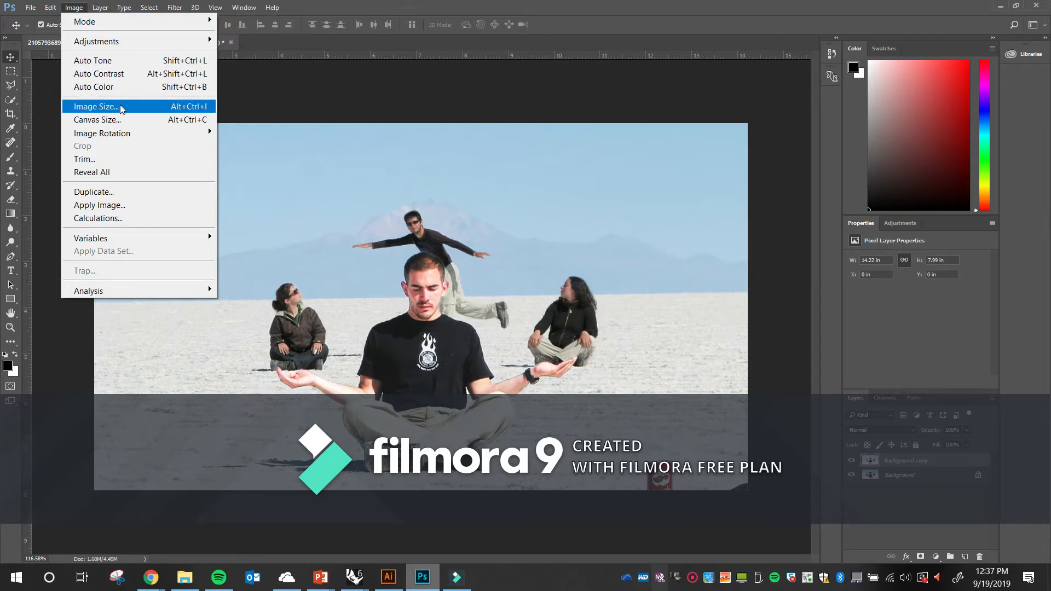
left_click(96, 107)
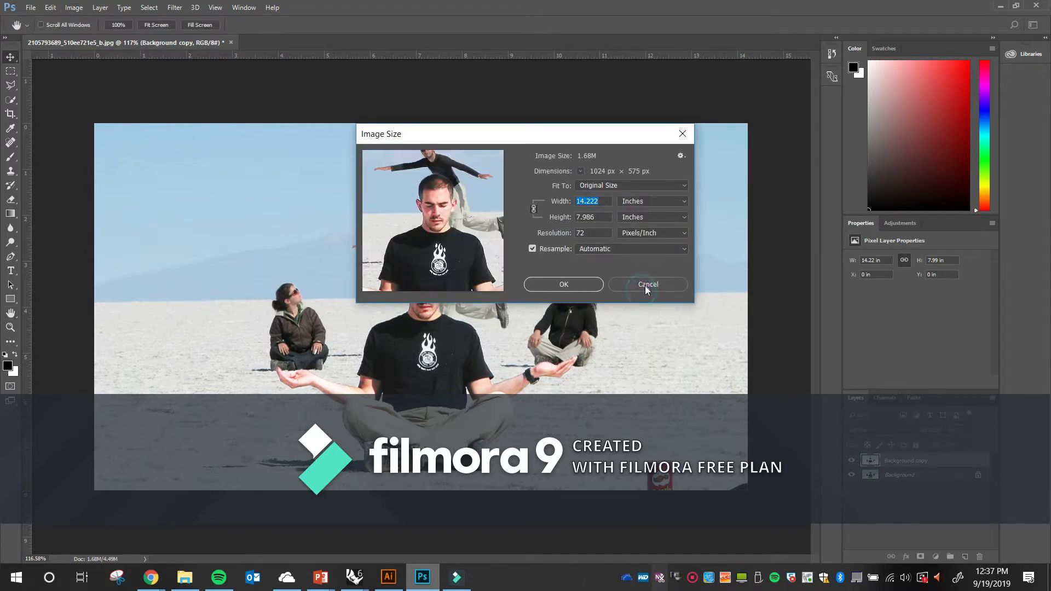
left_click(645, 285)
Step: Widen the canvas to 17 inches, keeping the photo anchored at the centre
left_click(72, 9)
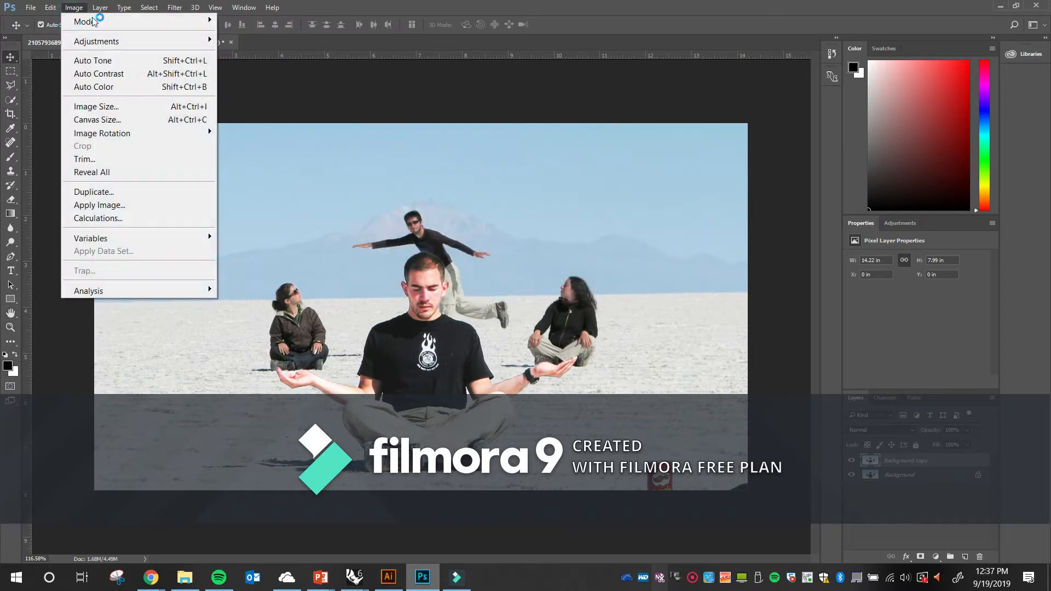
left_click(128, 120)
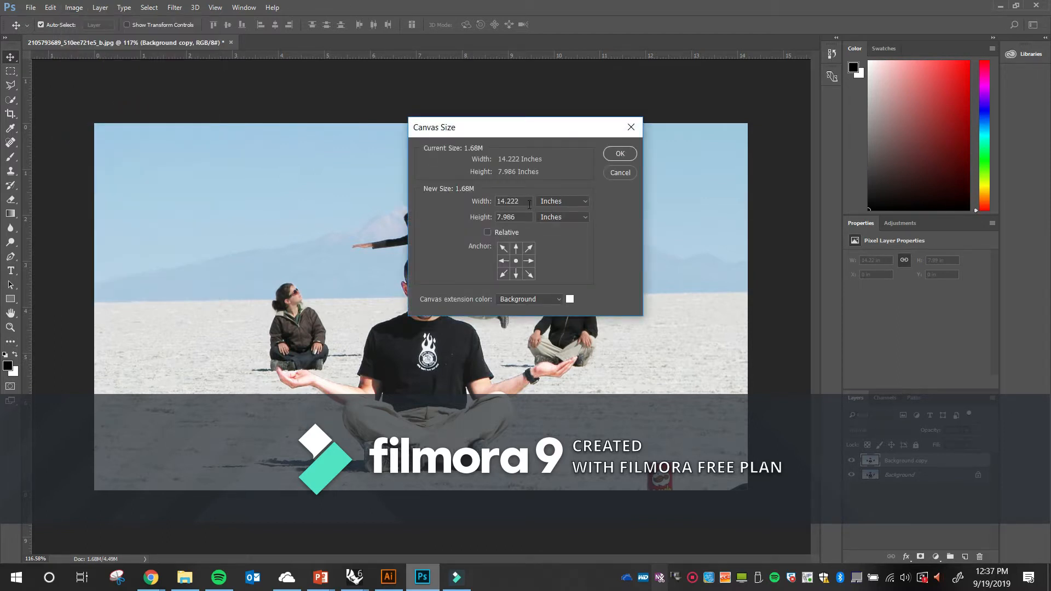
double_click(523, 200)
type("17")
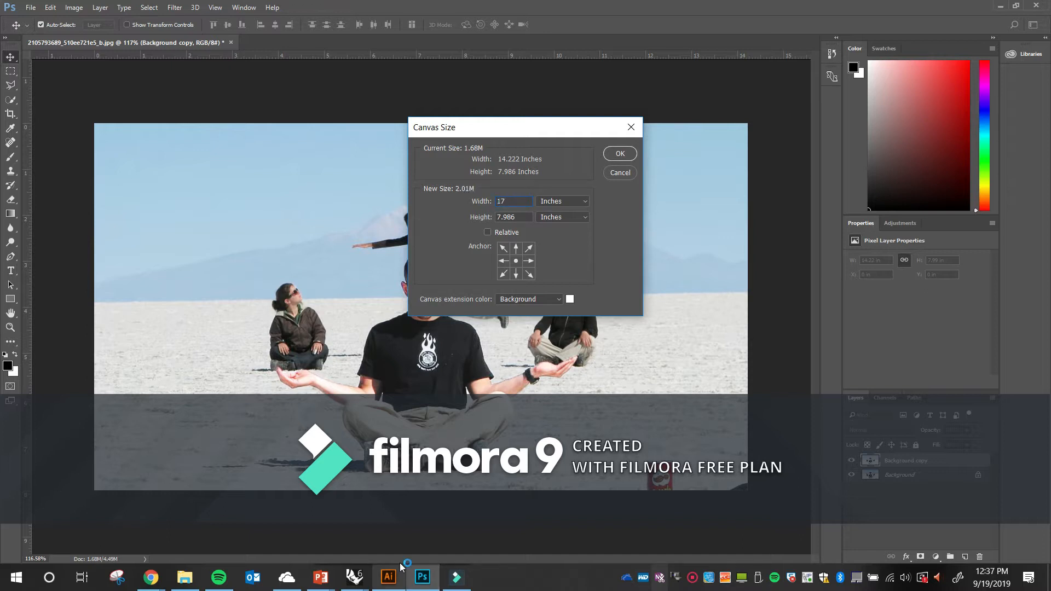
key("Tab")
key("Return")
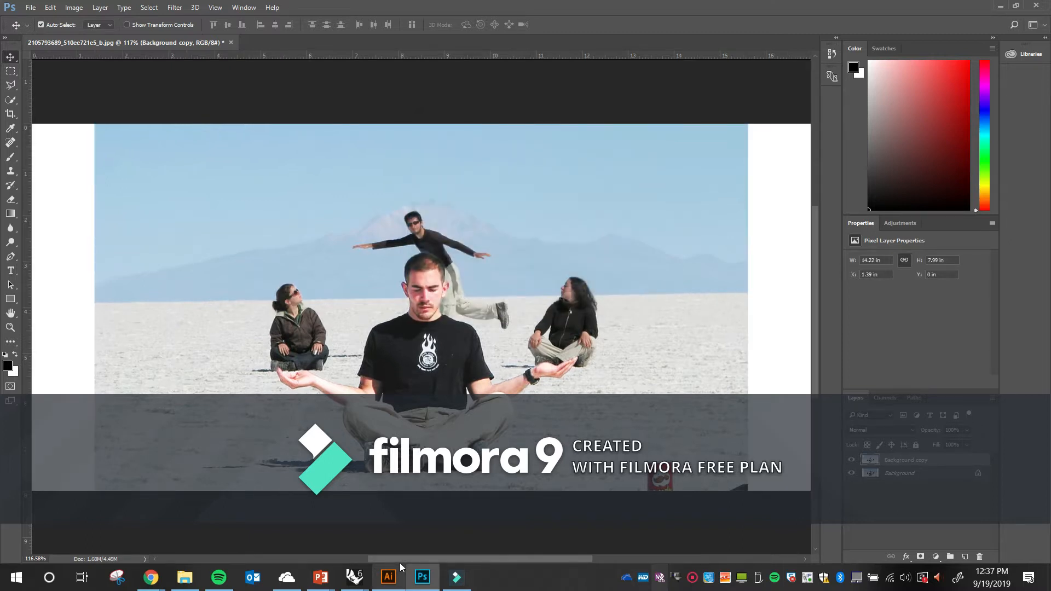
Step: Set the canvas height to 11 inches with the photo anchored at the centre
left_click(74, 8)
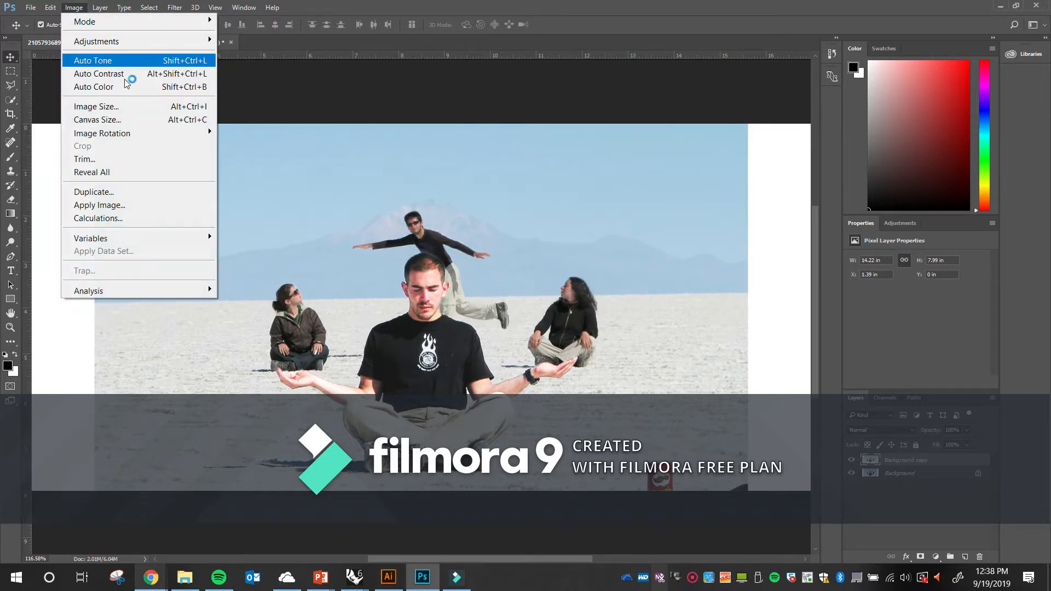
left_click(132, 120)
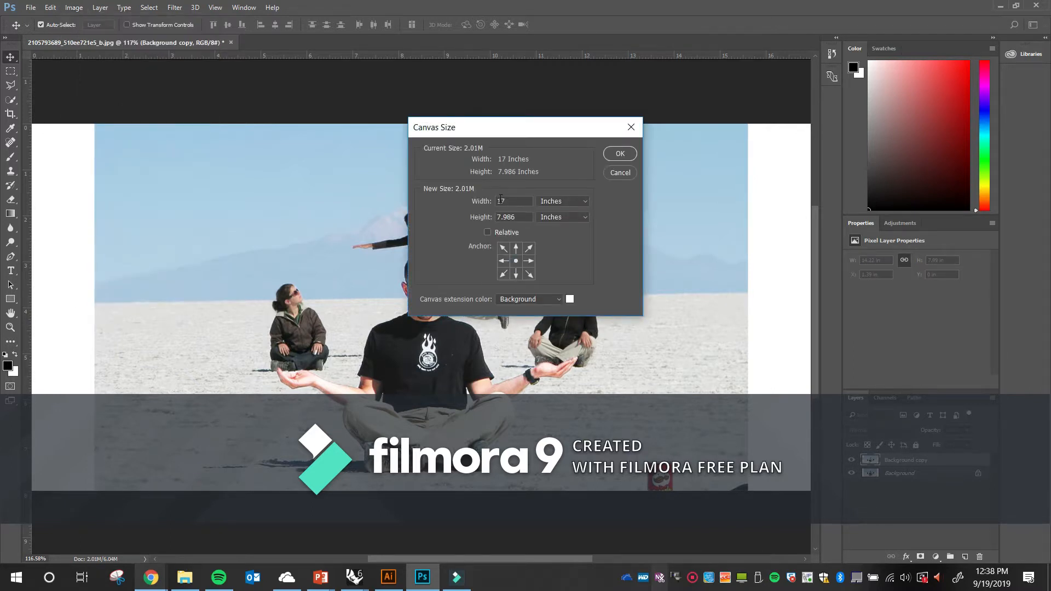
double_click(525, 217)
type("11")
left_click(620, 154)
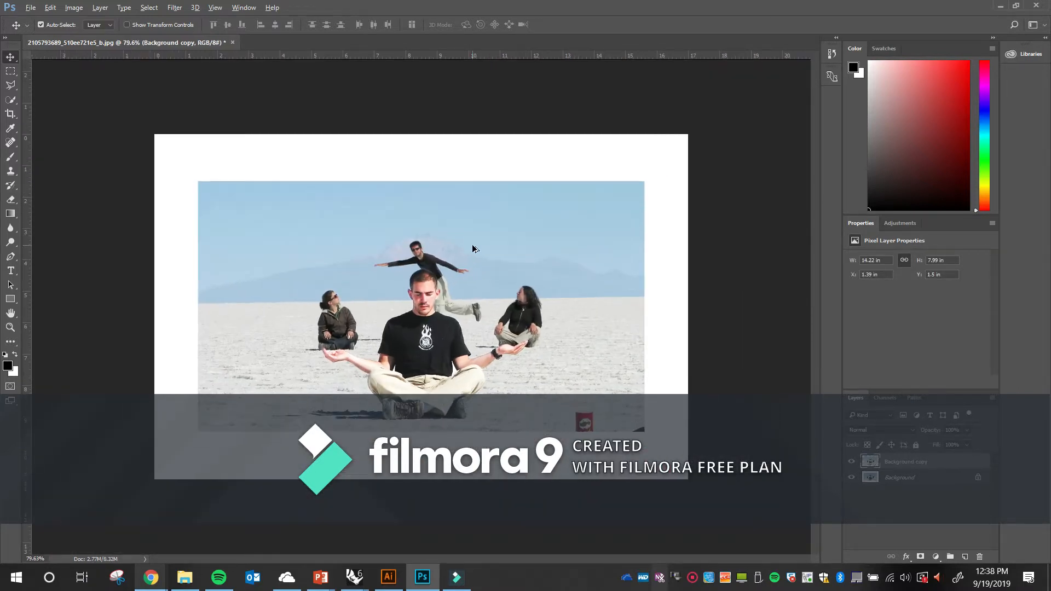
Step: Try moving the Background copy layer up and to the left on the canvas, and undo the move
left_click_drag(470, 345, 428, 330)
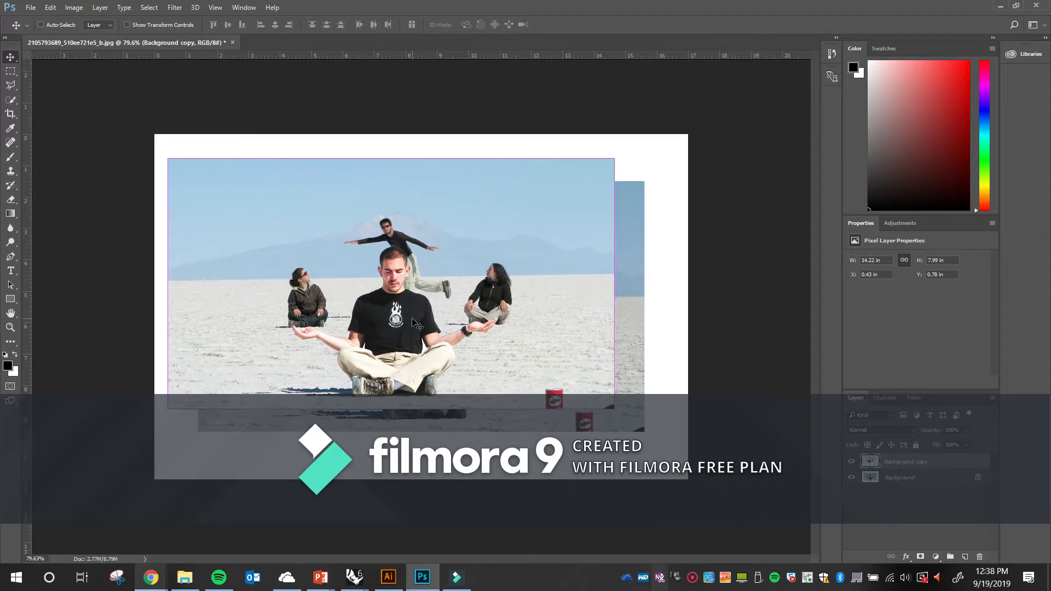
key("ctrl+z")
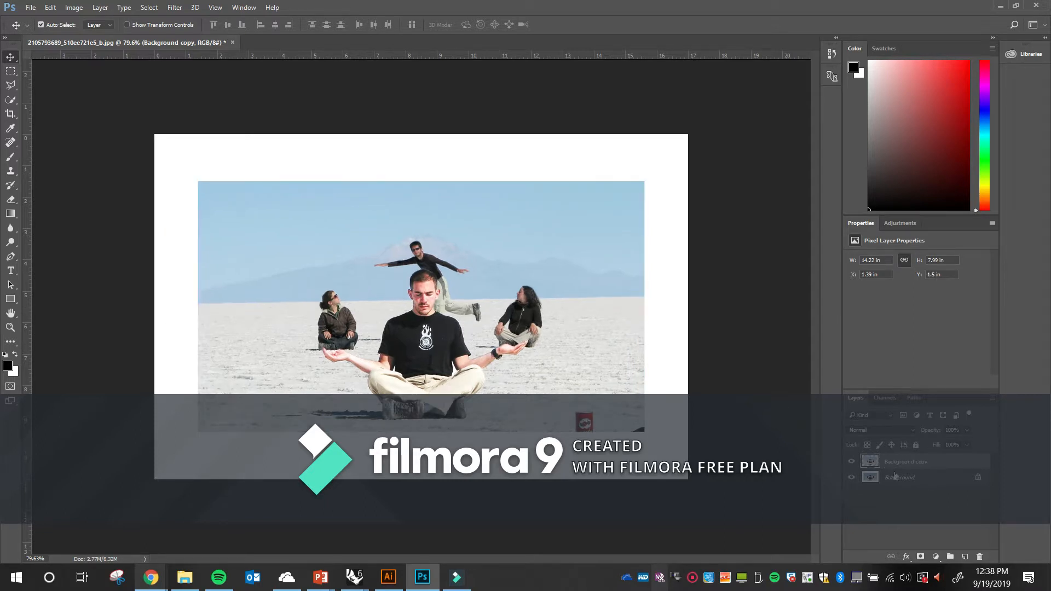